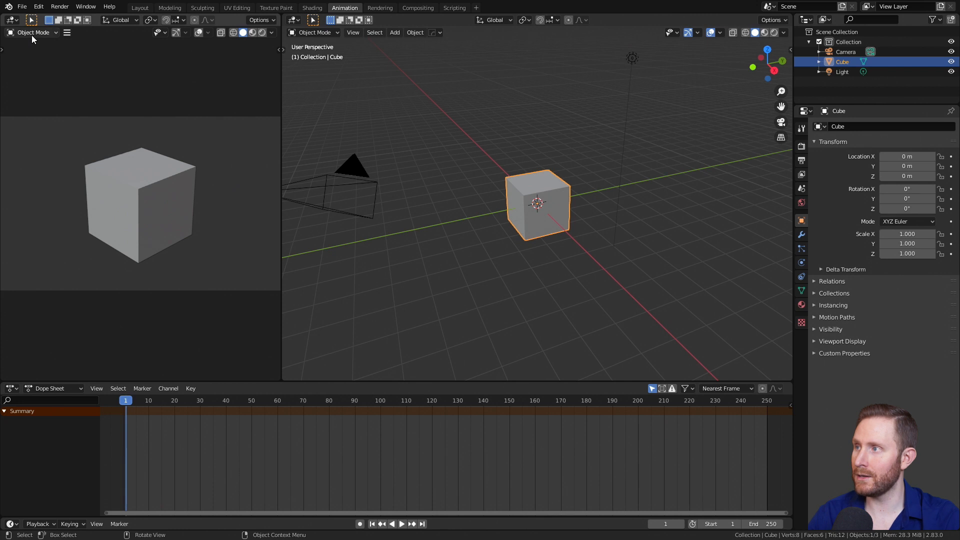
# Change the camera-view editor area beside the main viewport to the Graph Editor.
pyautogui.click(10, 21)
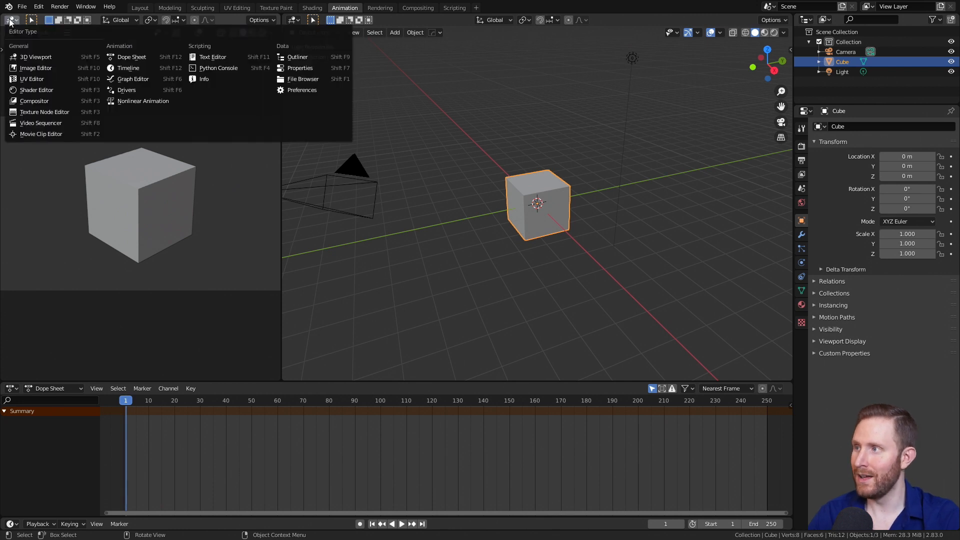
pyautogui.click(129, 79)
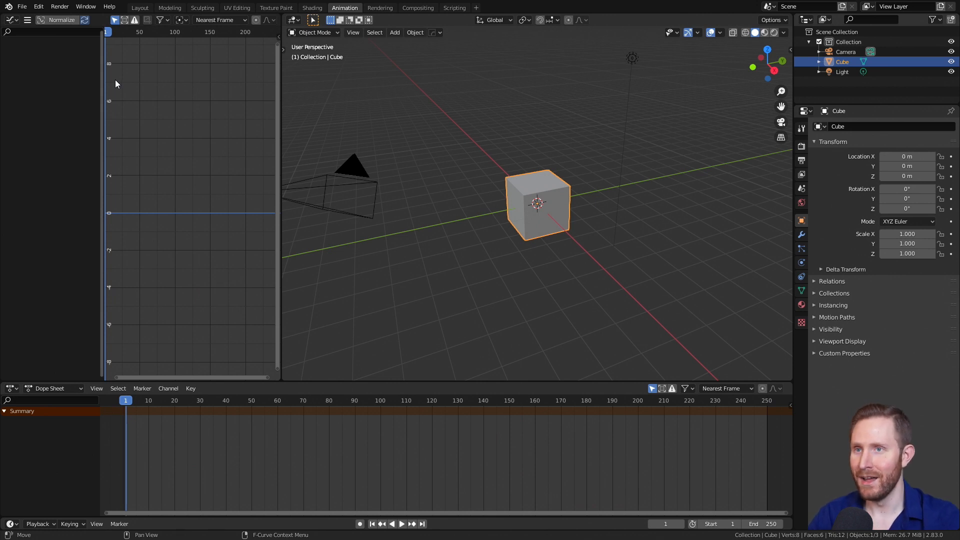
# Enable the Screencast Keys display for the 3D viewport and hide the sidebar again.
pyautogui.press('n')
pyautogui.click(787, 167)
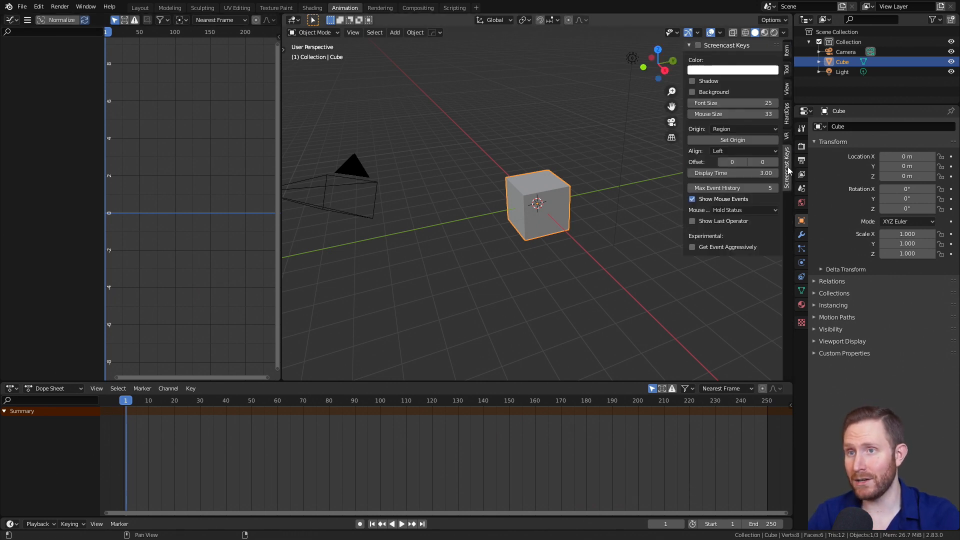
pyautogui.click(698, 44)
pyautogui.click(786, 51)
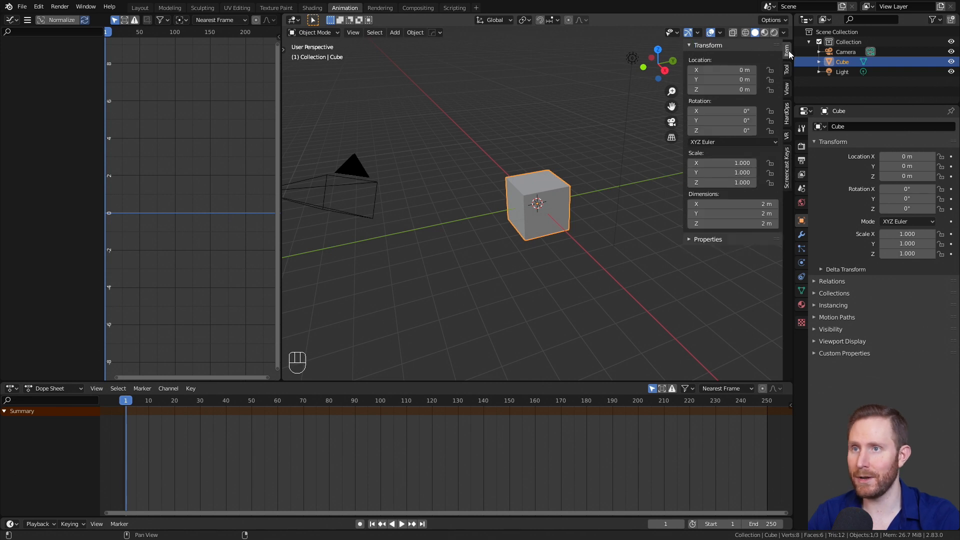
pyautogui.press('n')
pyautogui.press('n')
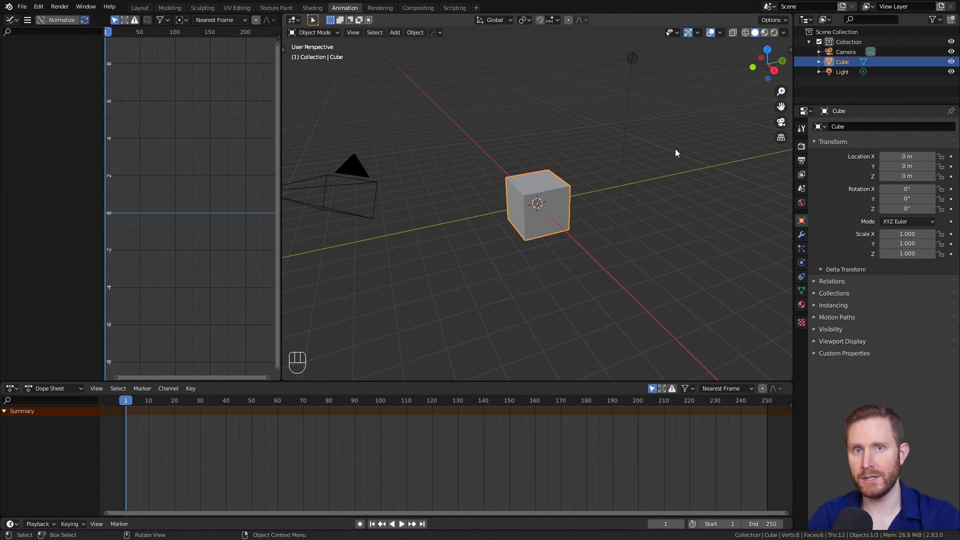
# Set the scene's output frame rate to 60 fps.
pyautogui.click(802, 160)
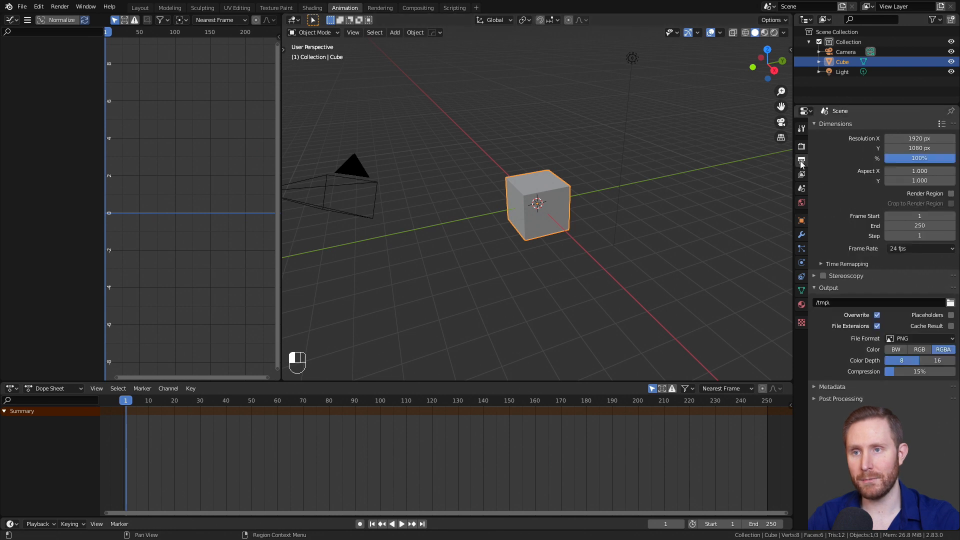
pyautogui.click(916, 248)
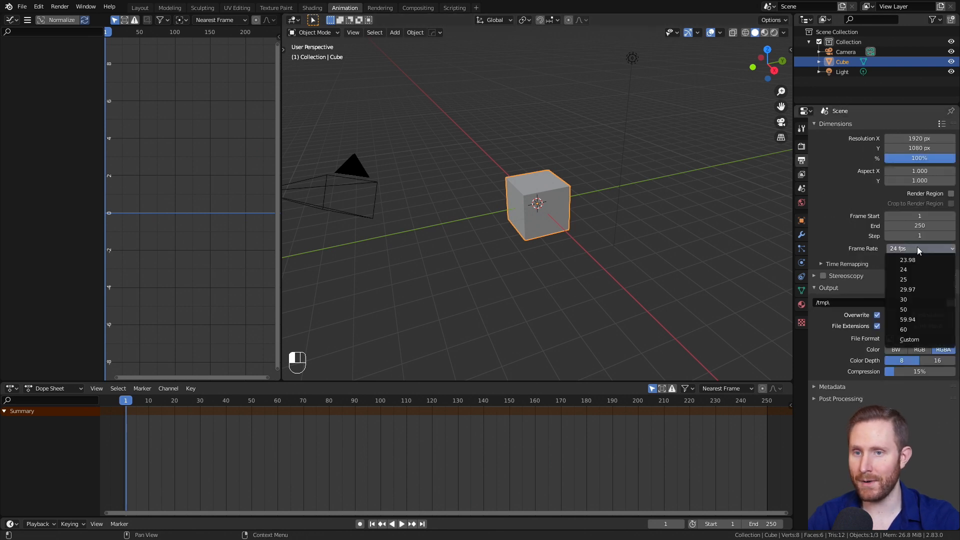
pyautogui.click(912, 329)
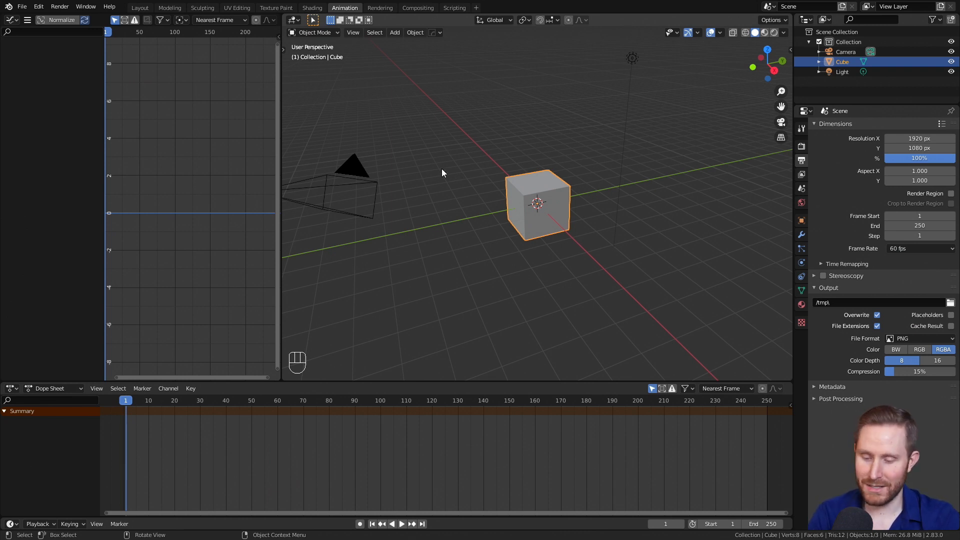
# Set the 3D viewport to the front orthographic view, leaving free space on the cube's positive X side.
pyautogui.press('KP_1')
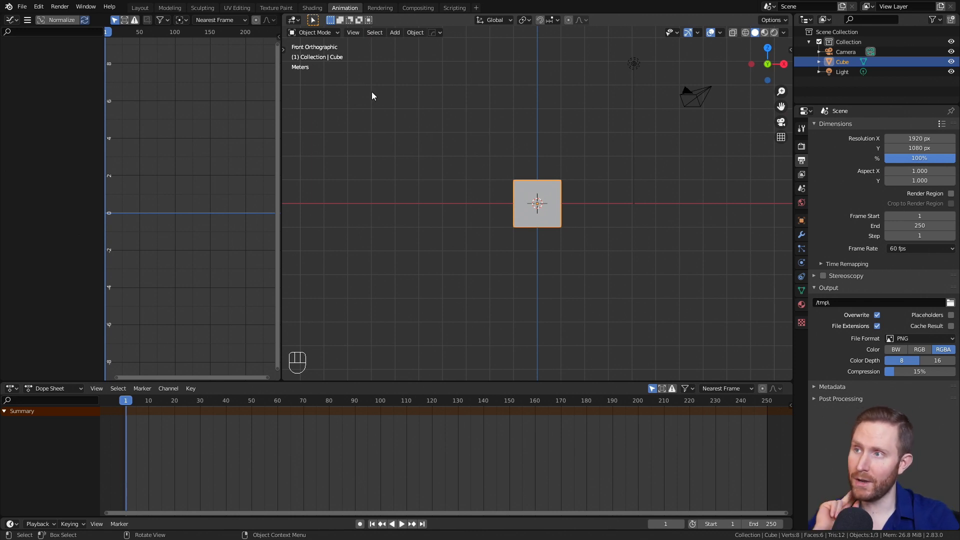
pyautogui.click(353, 32)
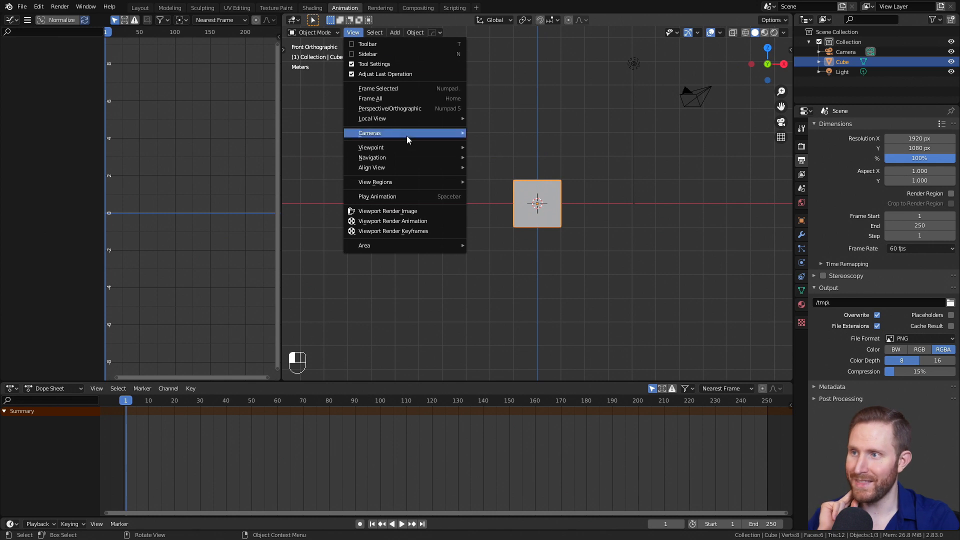
pyautogui.moveTo(405, 147)
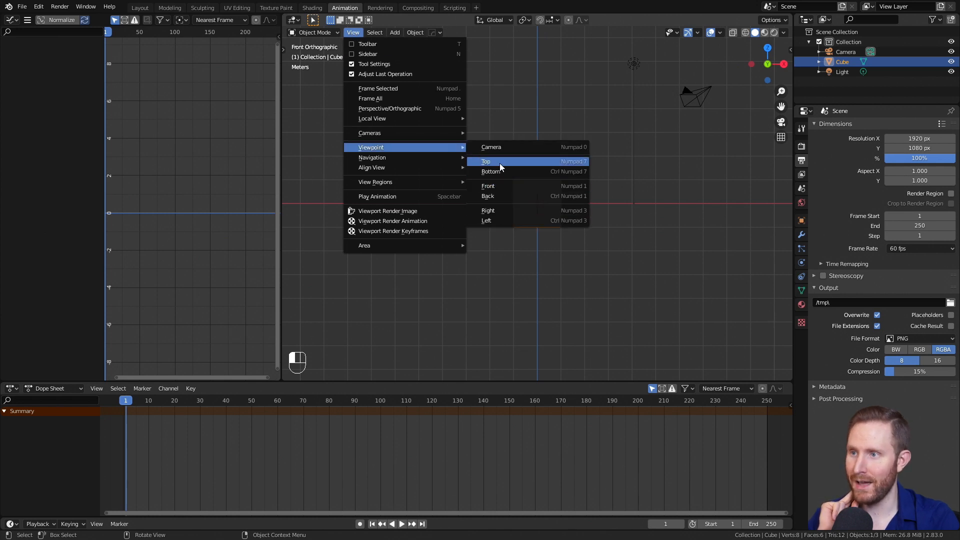
pyautogui.click(495, 187)
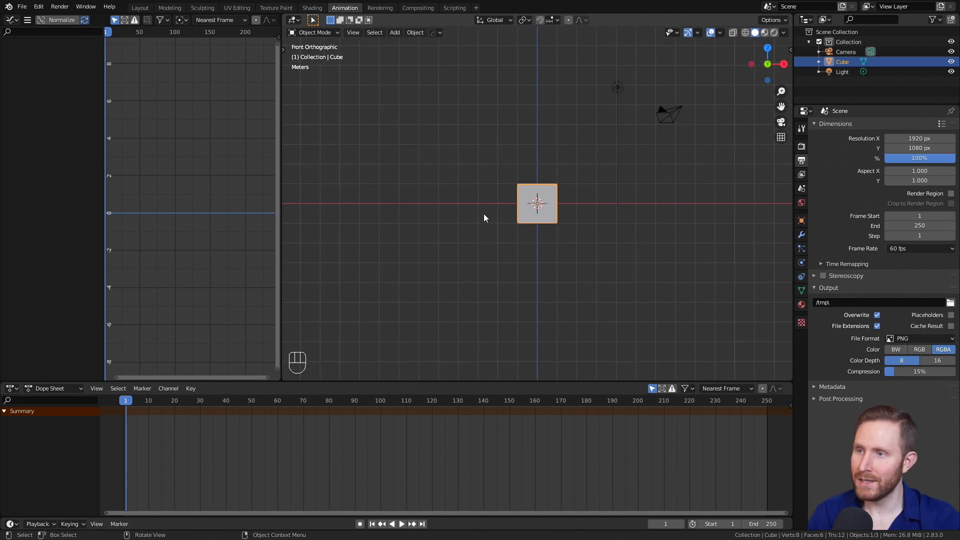
pyautogui.keyDown('shift'); pyautogui.moveTo(617, 208); pyautogui.dragTo(521, 210, button='middle'); pyautogui.keyUp('shift')
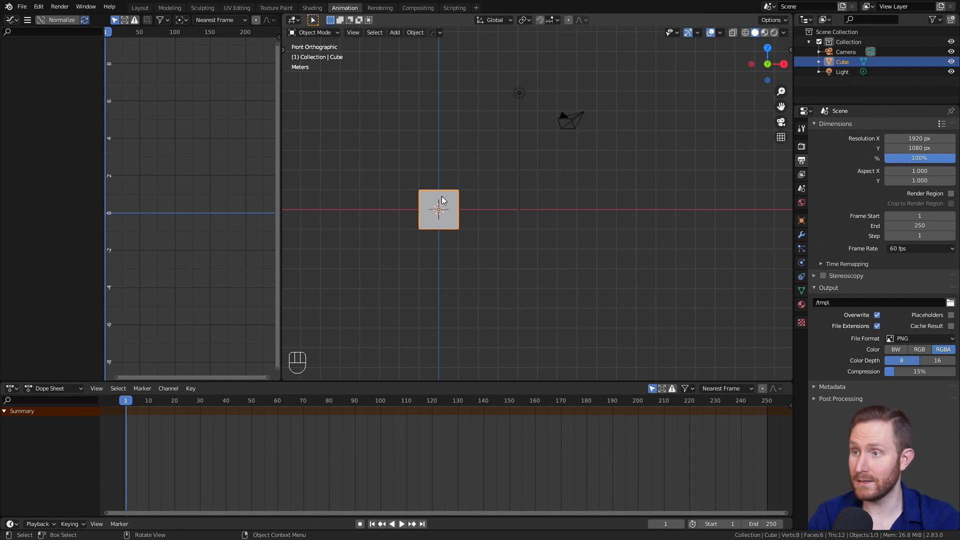
# Insert a Location keyframe for the cube at frame 1, and display its location channels and transform values.
pyautogui.press('i')
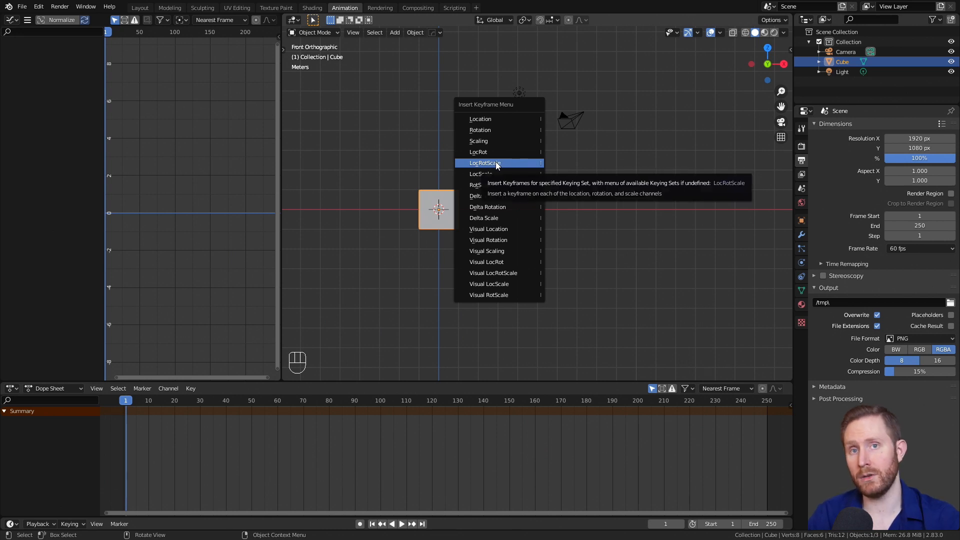
pyautogui.click(490, 120)
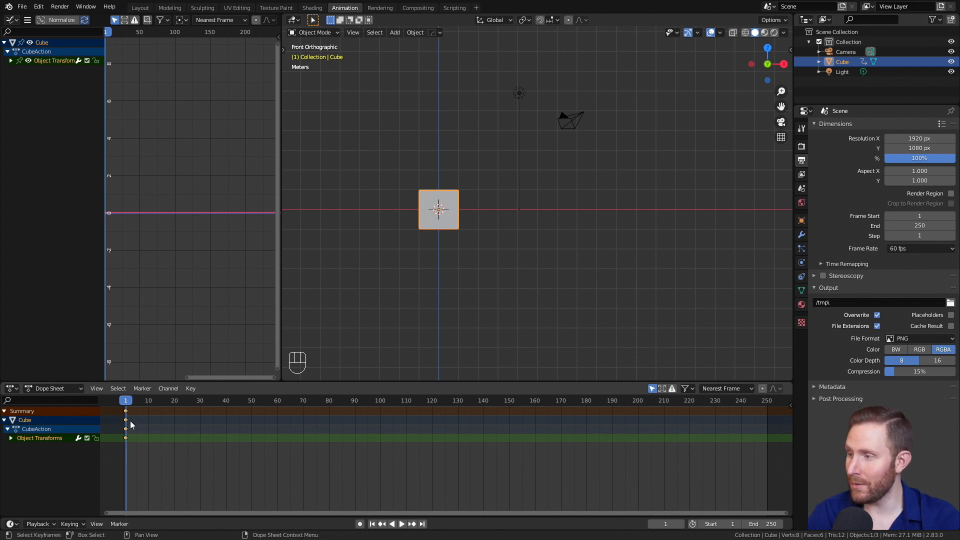
pyautogui.click(11, 438)
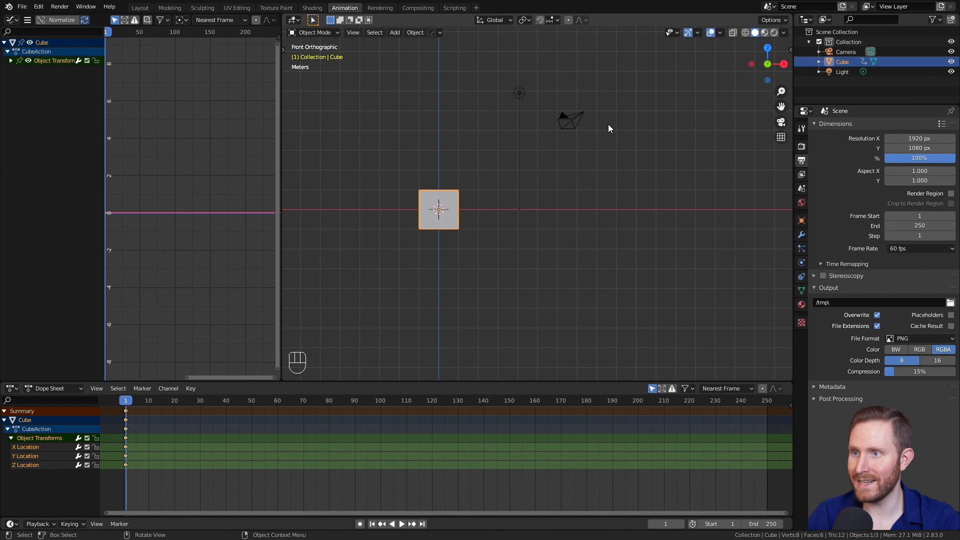
pyautogui.press('n')
pyautogui.click(788, 48)
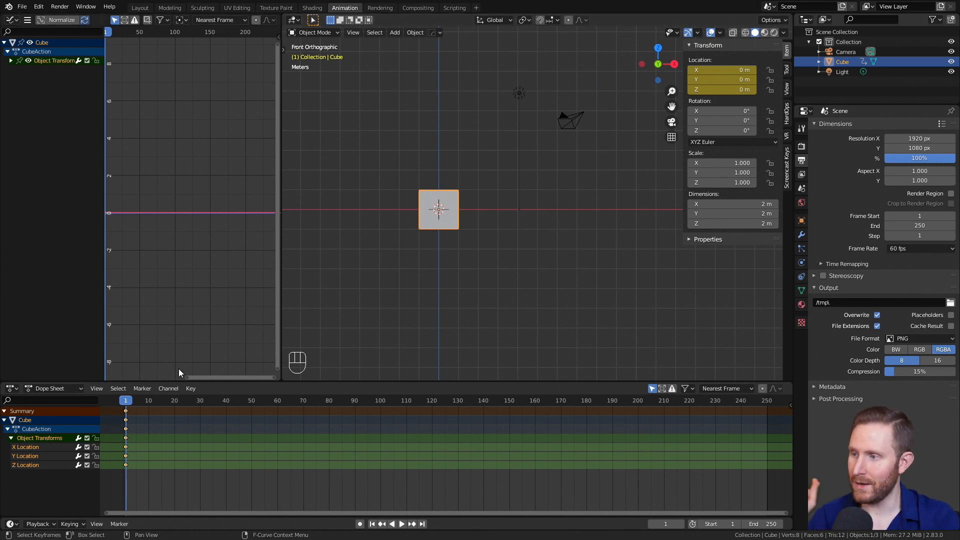
# Go to frame 60 and activate the Move tool in the 3D viewport.
pyautogui.press('space')
pyautogui.moveTo(134, 405); pyautogui.dragTo(278, 414)
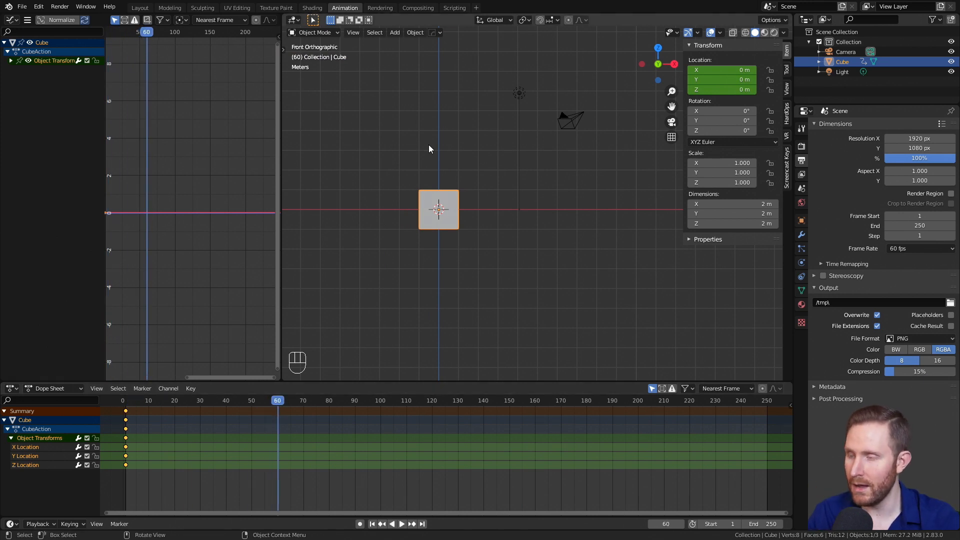
pyautogui.press('t')
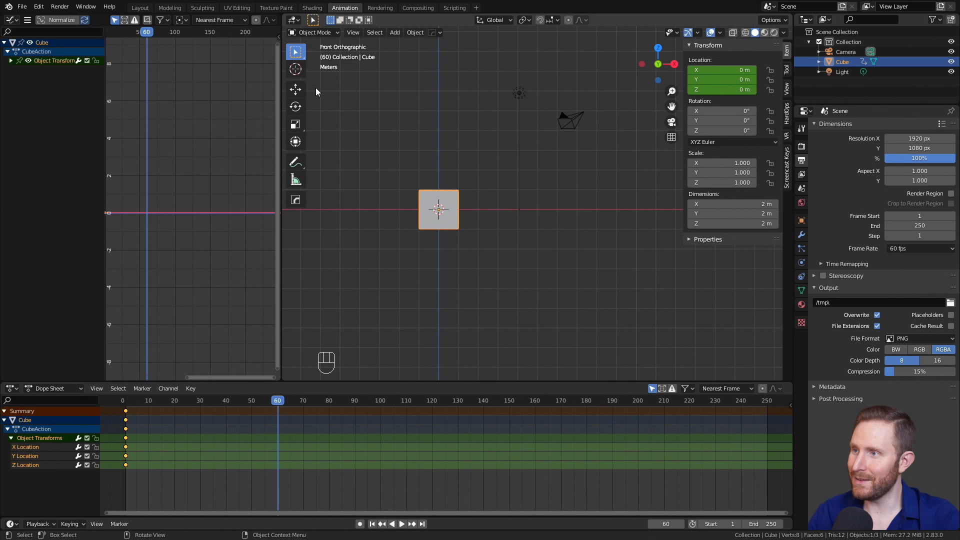
pyautogui.click(295, 88)
# Try moving the cube about 10 m along X without a keyframe, and scrub between frames 1 and 60.
pyautogui.moveTo(472, 209); pyautogui.dragTo(673, 220)
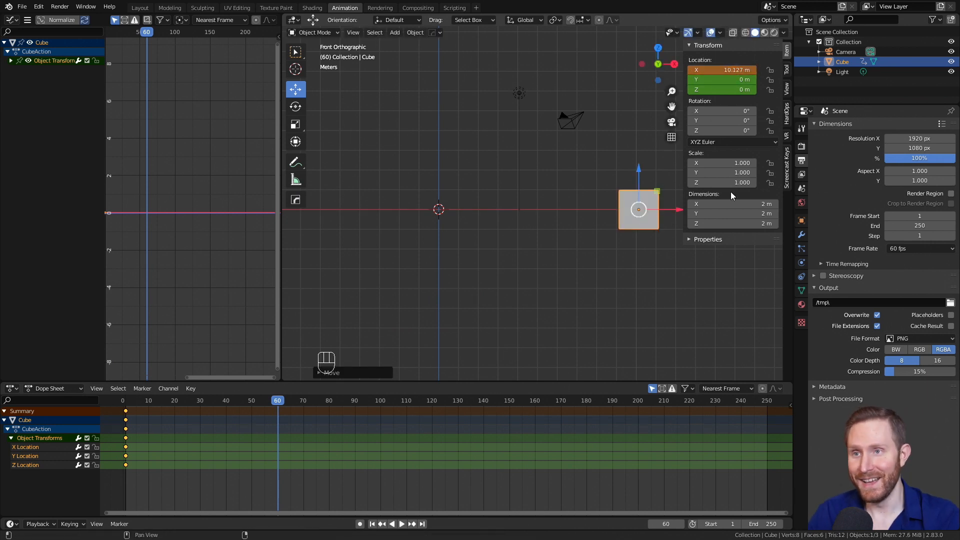
pyautogui.click(126, 402)
pyautogui.moveTo(128, 404); pyautogui.dragTo(278, 405)
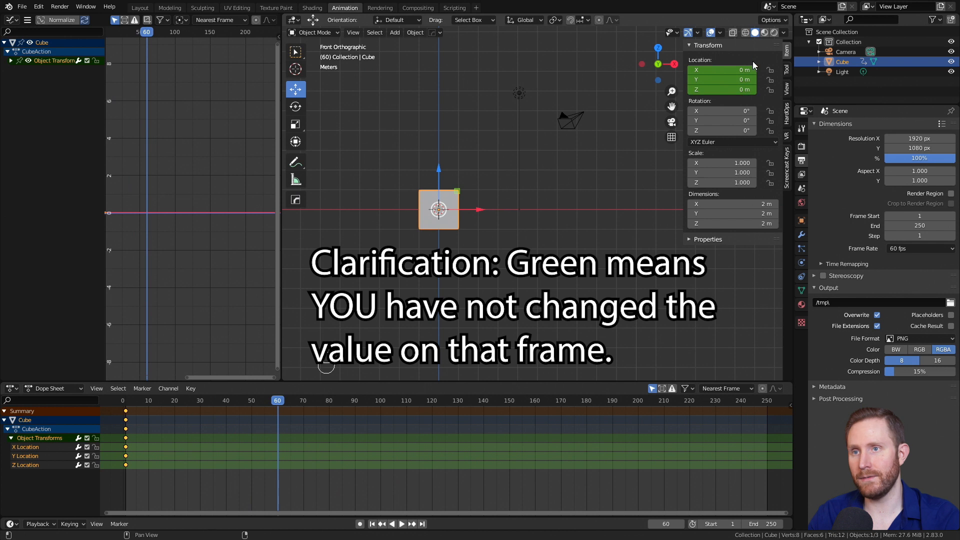
pyautogui.click(126, 405)
pyautogui.moveTo(127, 406); pyautogui.dragTo(278, 406)
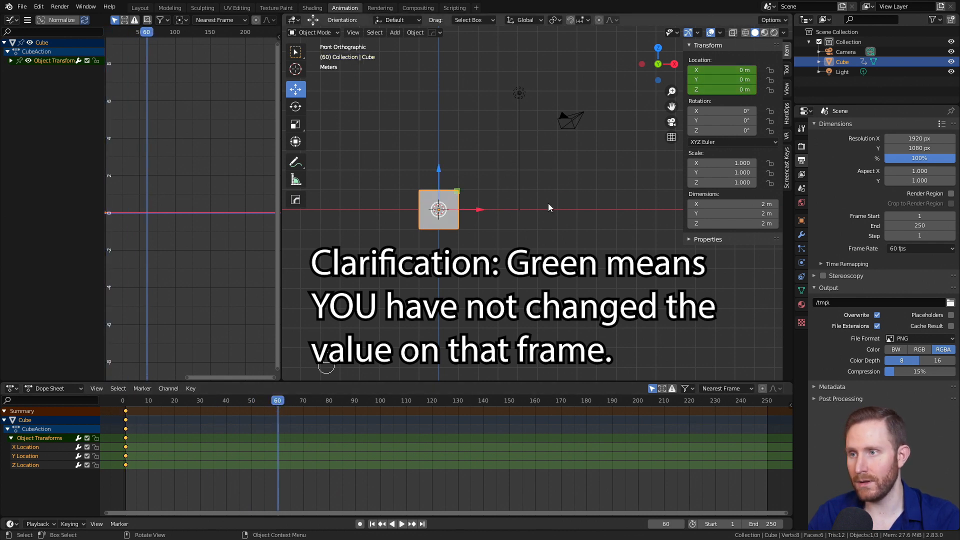
# Move the cube about 11.14 m along X at frame 60 and insert a Location keyframe there.
pyautogui.moveTo(463, 210); pyautogui.dragTo(684, 212)
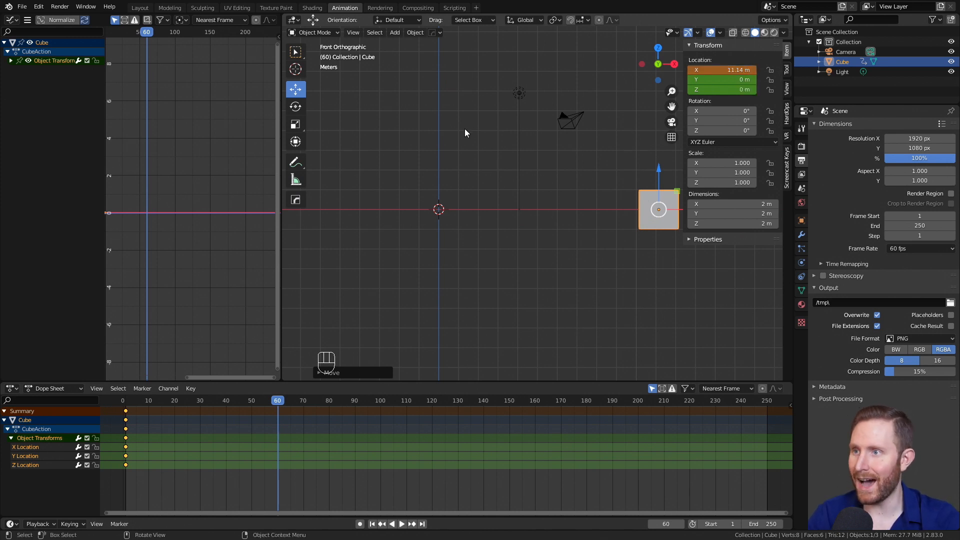
pyautogui.press('i')
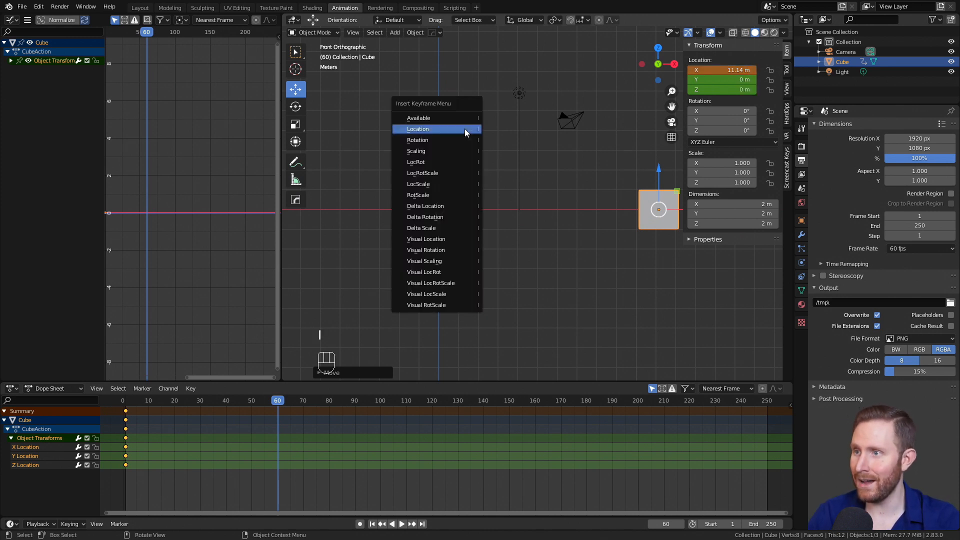
pyautogui.click(423, 129)
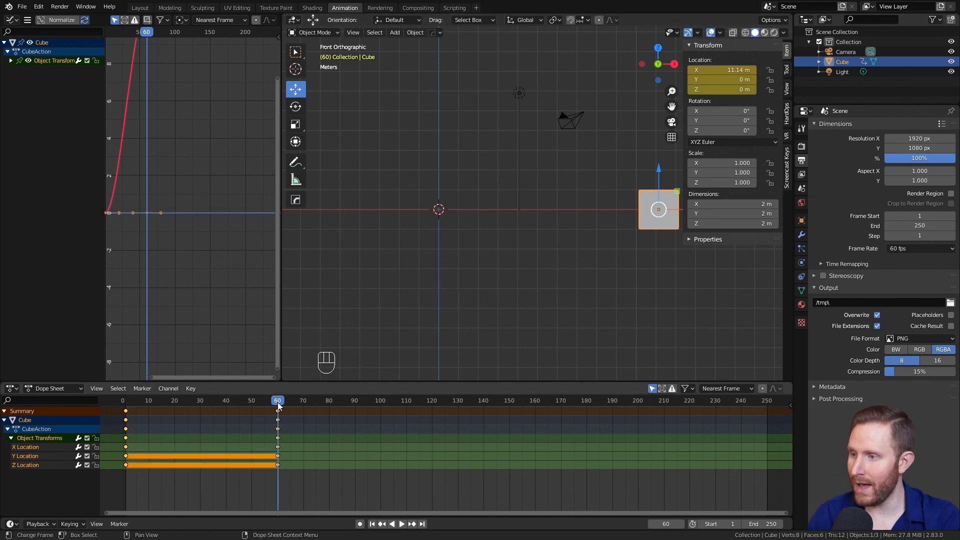
# Play the cube animation from frame 1, stop it and return to the first frame.
pyautogui.press('shift')
pyautogui.hotkey('shift', 'Left')
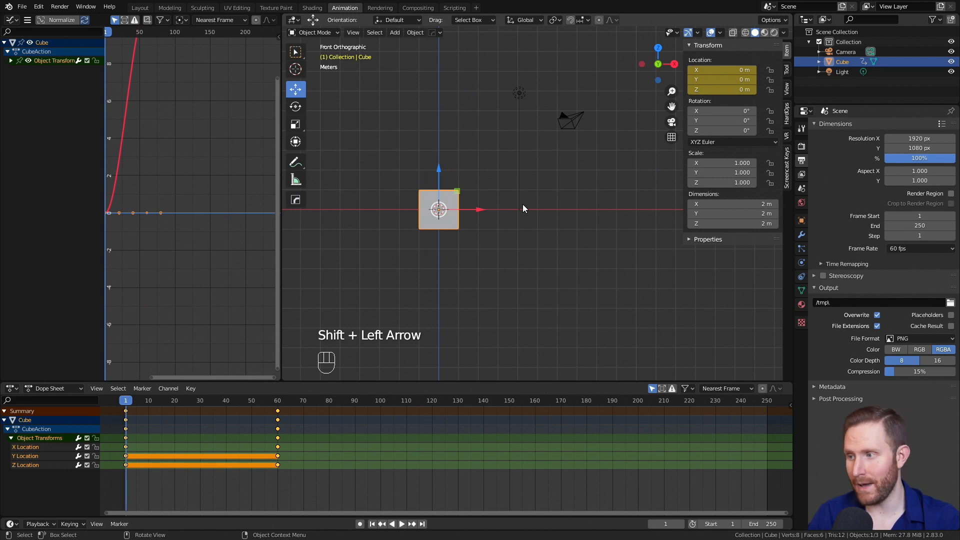
pyautogui.press('space')
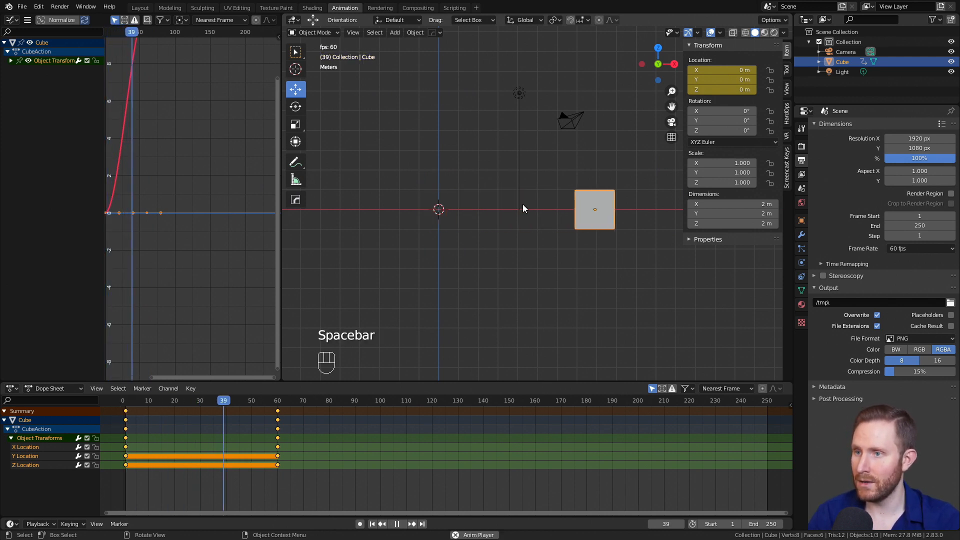
pyautogui.press('space')
pyautogui.hotkey('shift', 'Left')
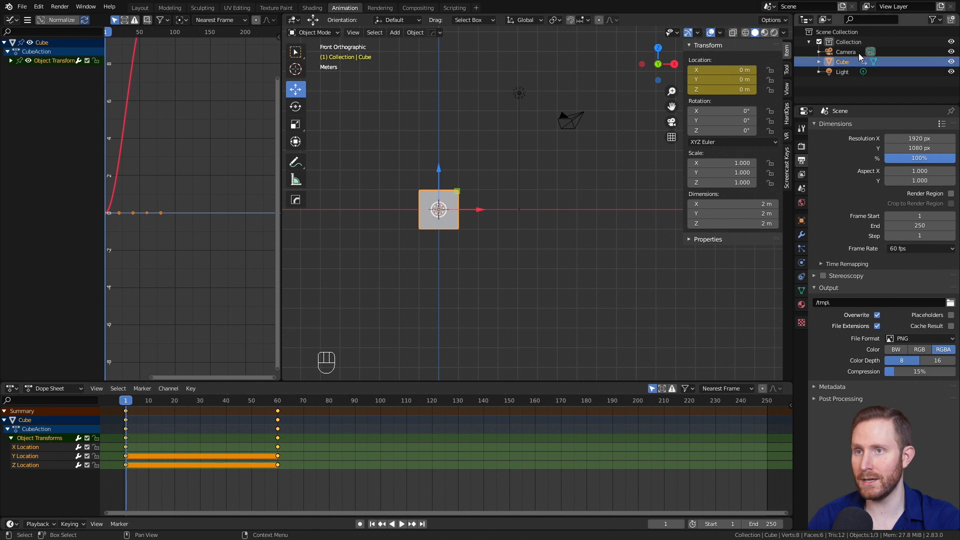
# Scrub from the frame 60 keyframe back to frame 1 and replay the cube's movement twice from the start.
pyautogui.click(278, 403)
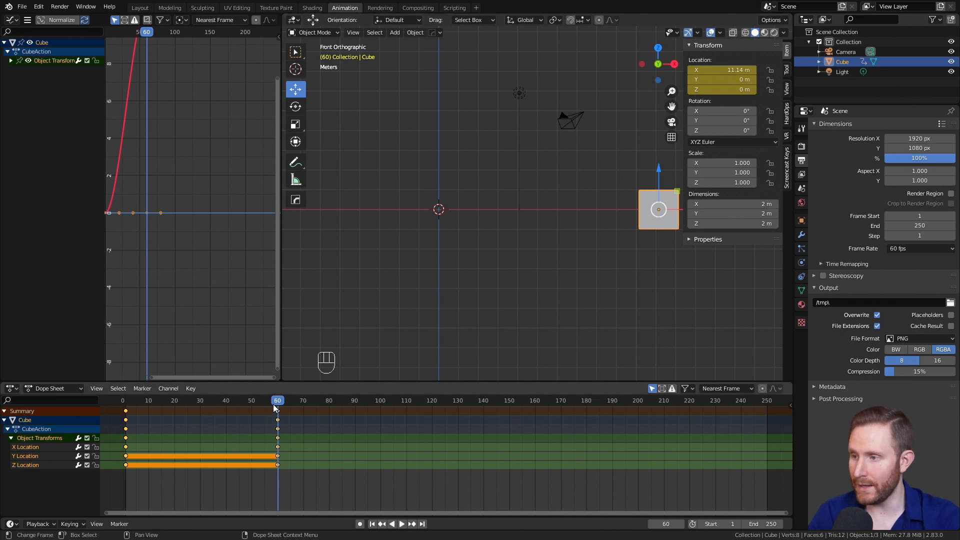
pyautogui.moveTo(272, 404); pyautogui.dragTo(125, 409)
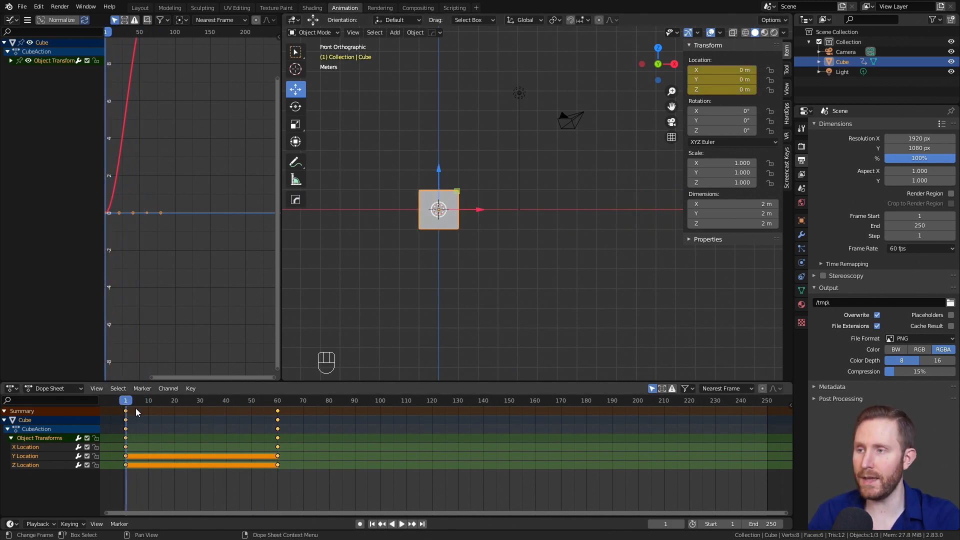
pyautogui.press('space')
pyautogui.press('space')
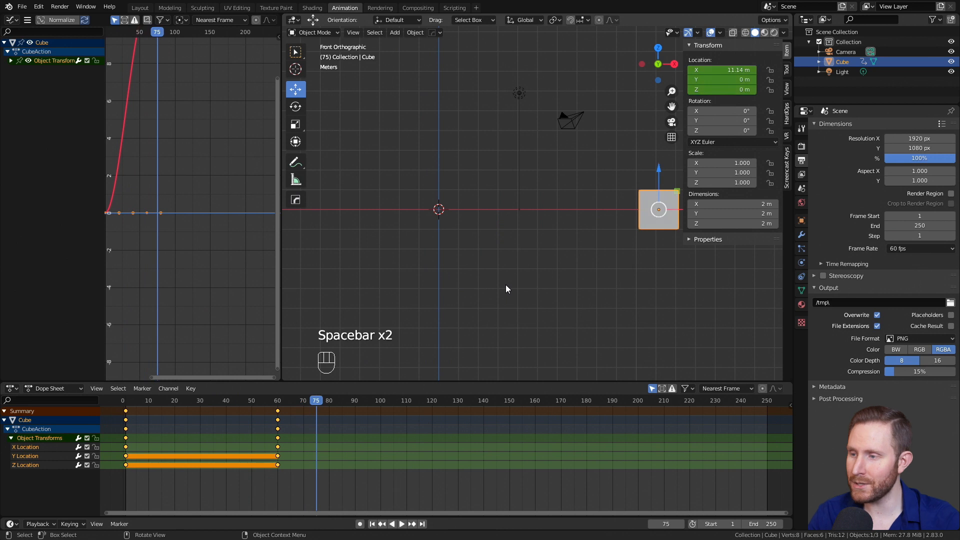
pyautogui.hotkey('shift', 'Left')
pyautogui.press('space')
pyautogui.press('space')
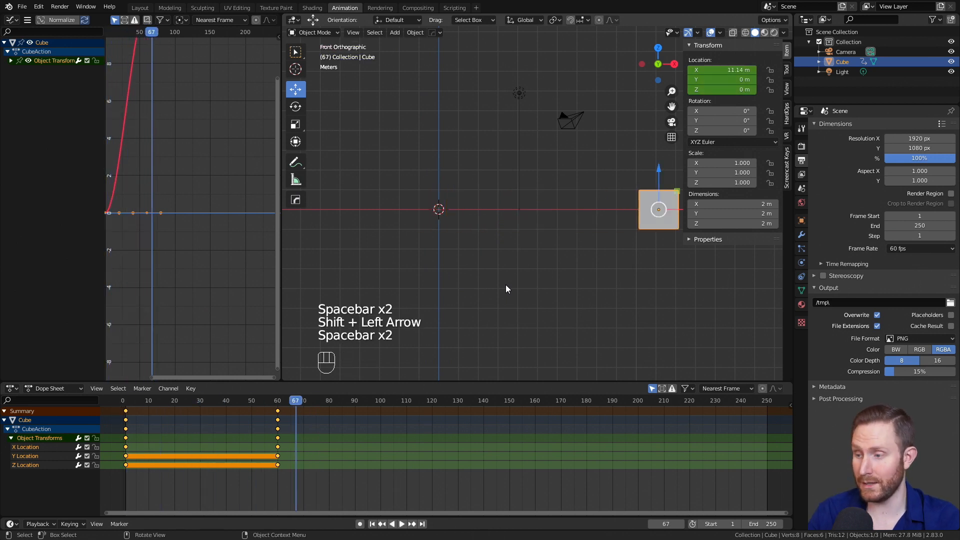
pyautogui.hotkey('shift', 'Left')
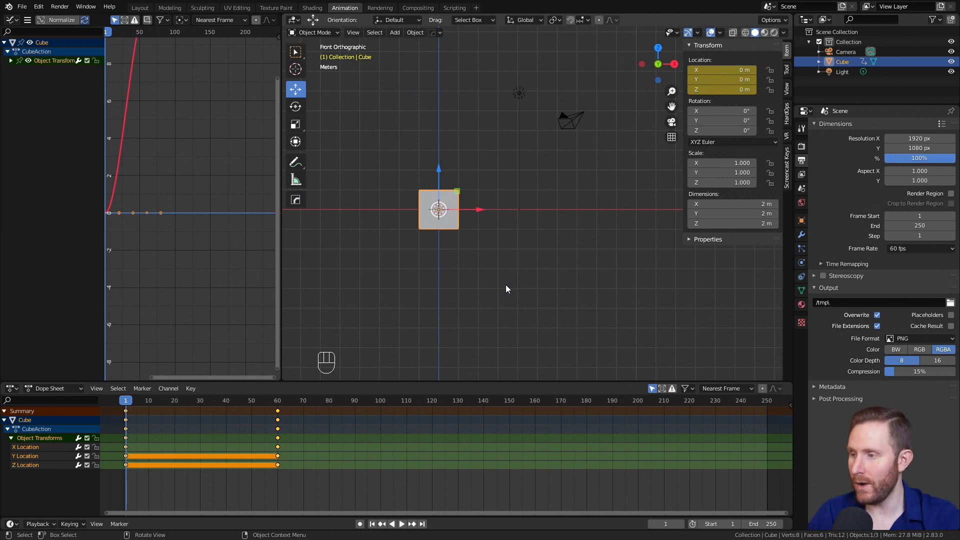
# Play the movement once more, scrub to the keyframe at frame 60 and return to frame 1.
pyautogui.press('space')
pyautogui.moveTo(190, 405); pyautogui.dragTo(276, 414)
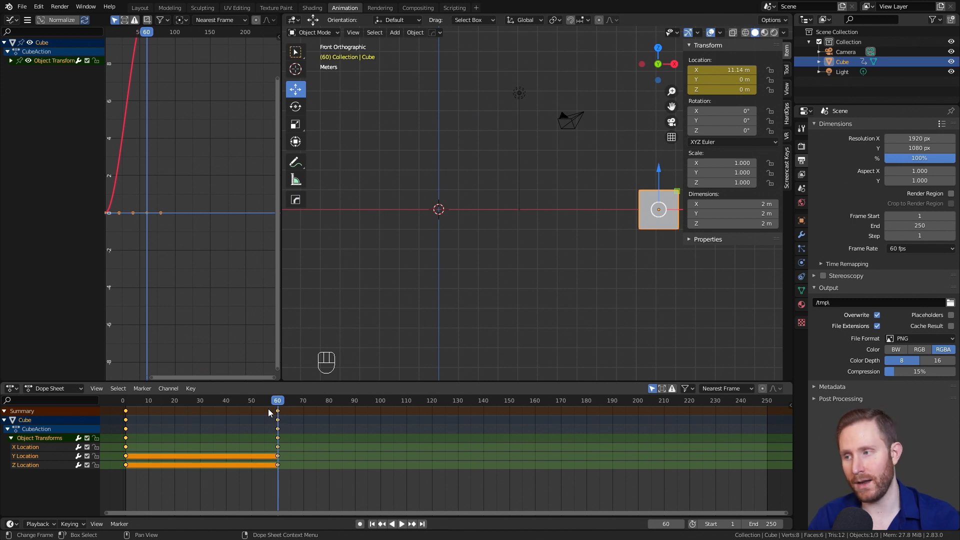
pyautogui.click(125, 406)
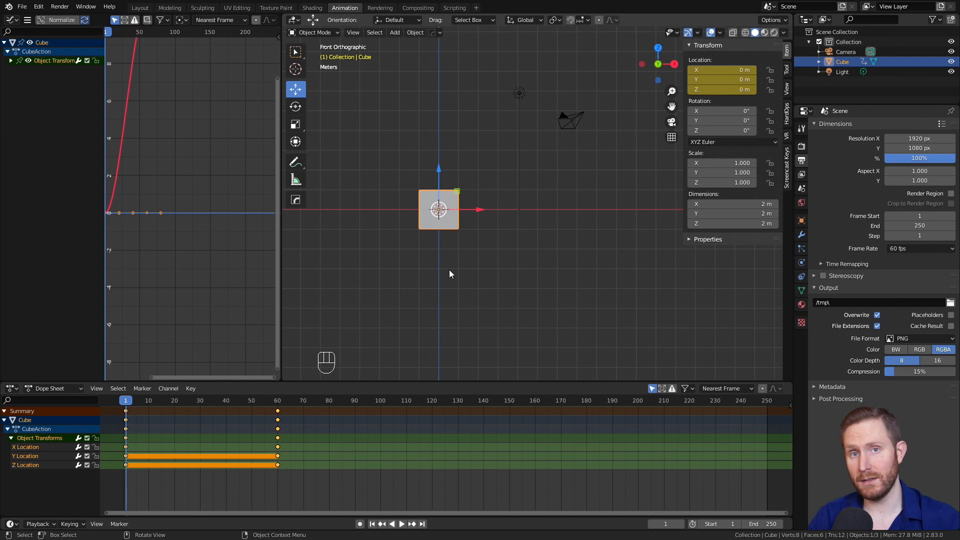
# Insert a Rotation keyframe on the cube at frame 1, and another at frame 60 with it rotated about 157° around Y.
pyautogui.press('i')
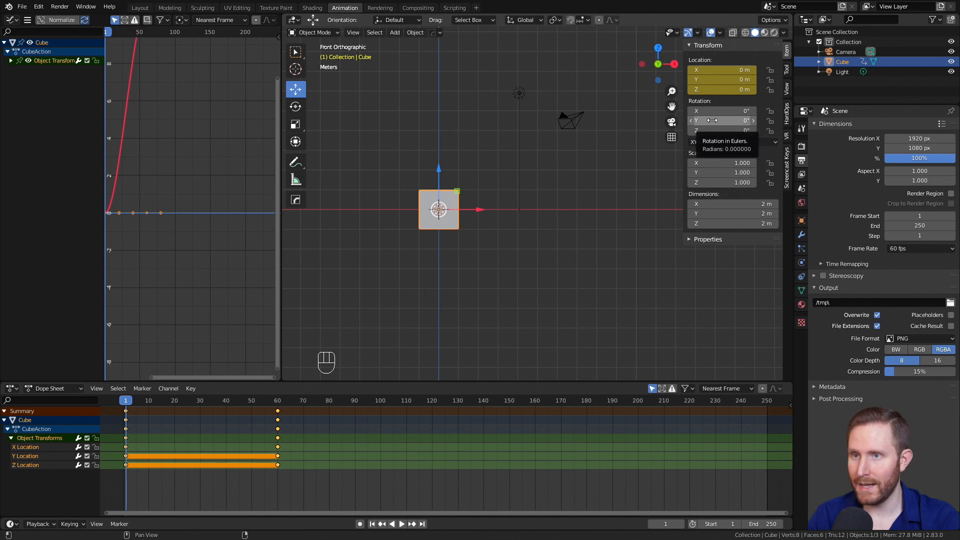
pyautogui.press('i')
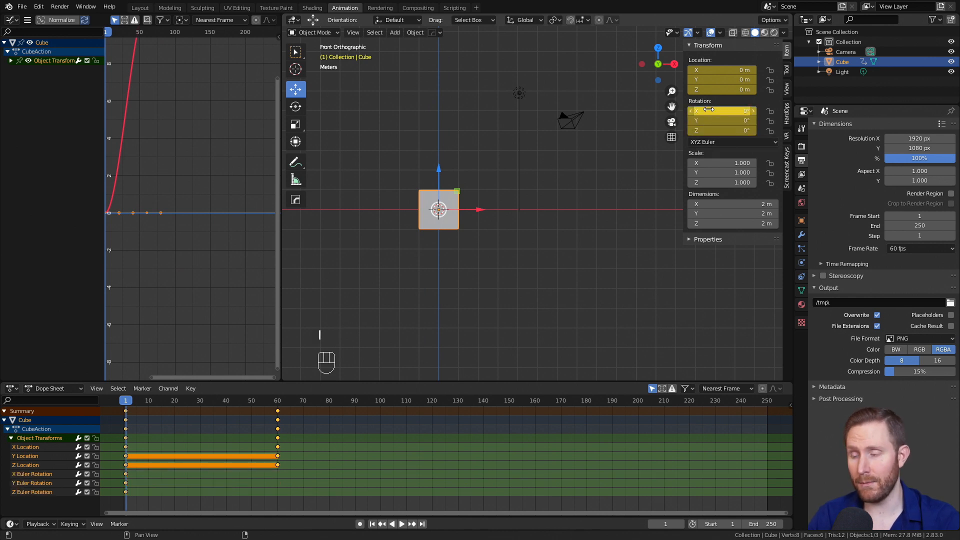
pyautogui.moveTo(136, 399); pyautogui.dragTo(277, 408)
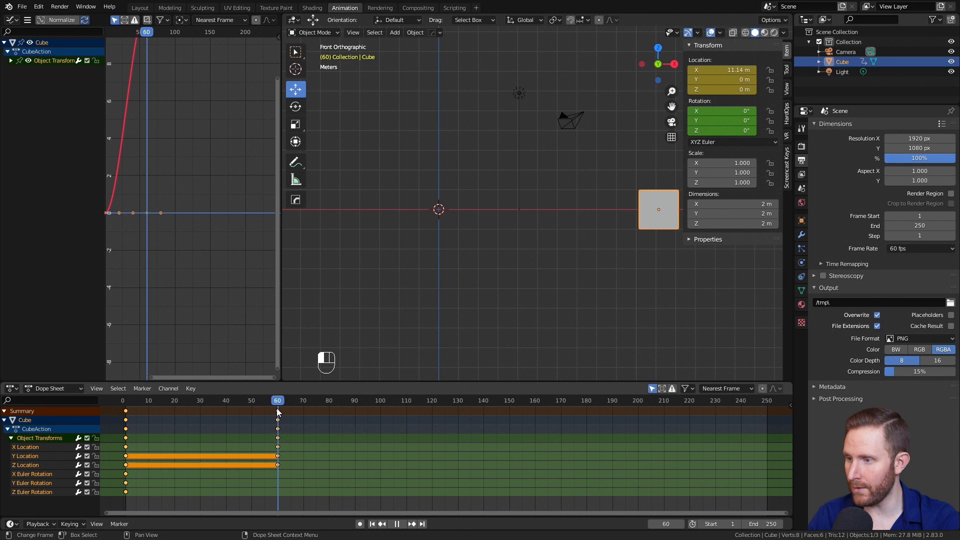
pyautogui.click(295, 106)
pyautogui.moveTo(638, 242); pyautogui.dragTo(678, 133)
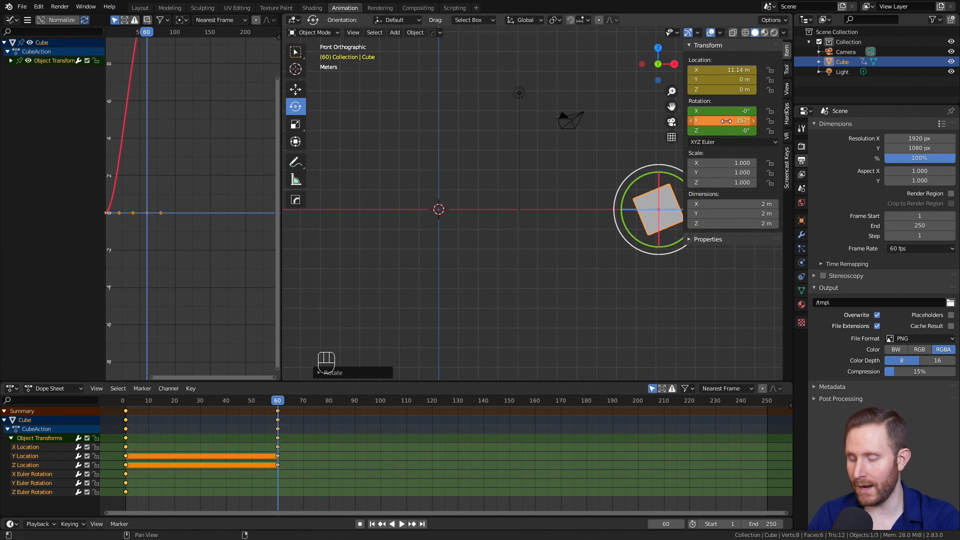
pyautogui.press('i')
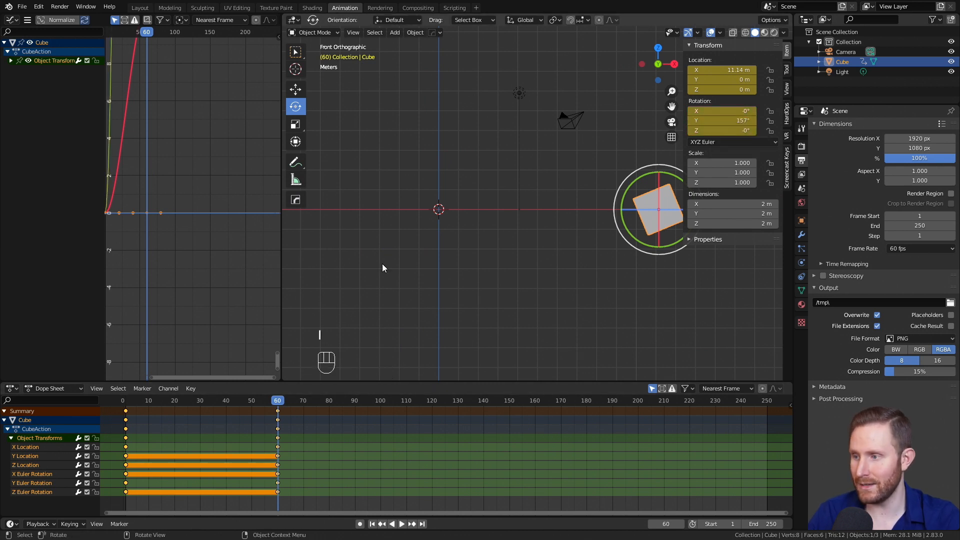
# Play the cube's combined movement and rotation three times from the start and return to frame 1.
pyautogui.click(125, 400)
pyautogui.press('space')
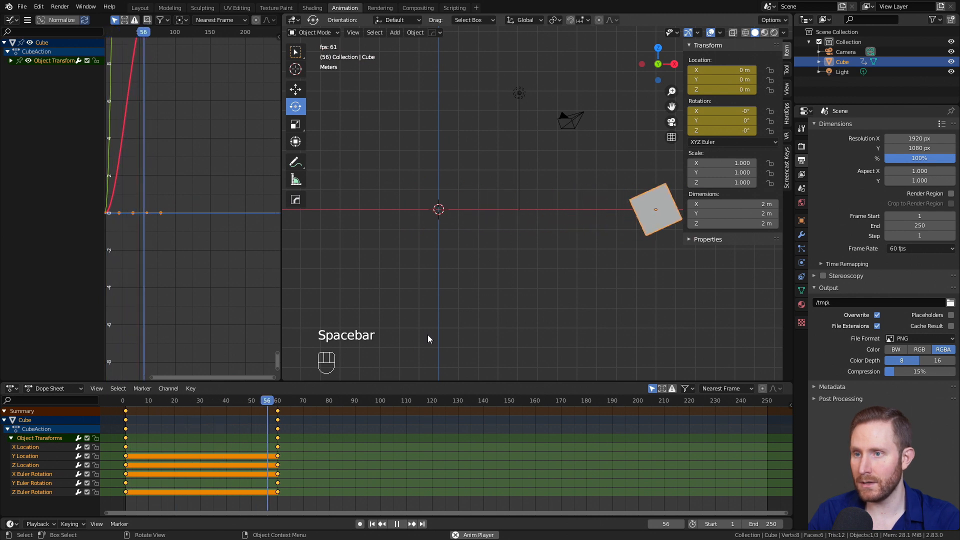
pyautogui.press('space')
pyautogui.click(127, 403)
pyautogui.press('space')
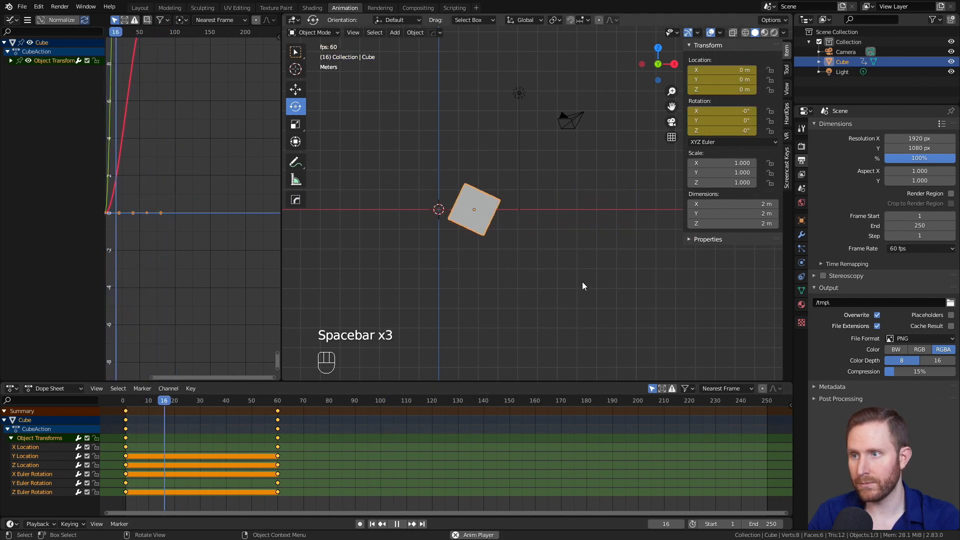
pyautogui.press('space')
pyautogui.click(125, 400)
pyautogui.press('space')
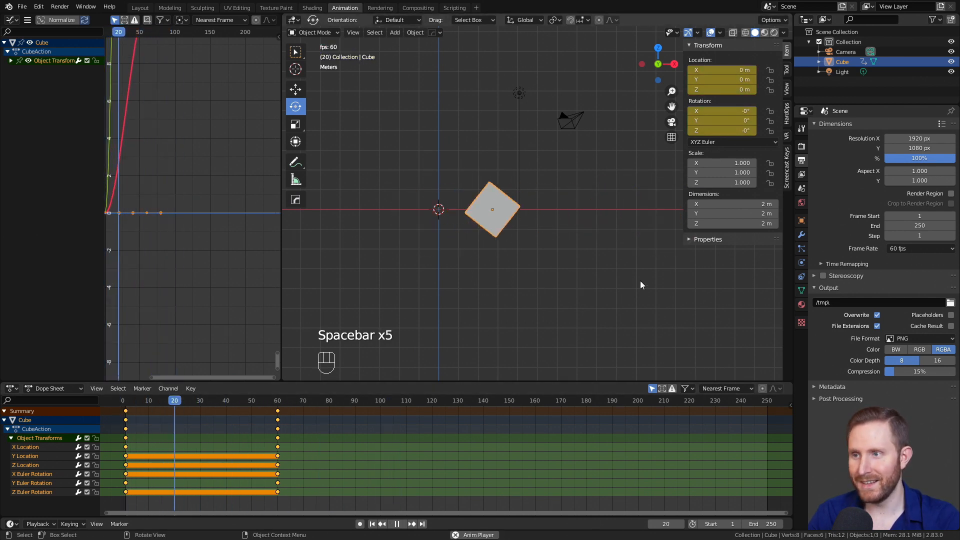
pyautogui.press('space')
pyautogui.click(126, 400)
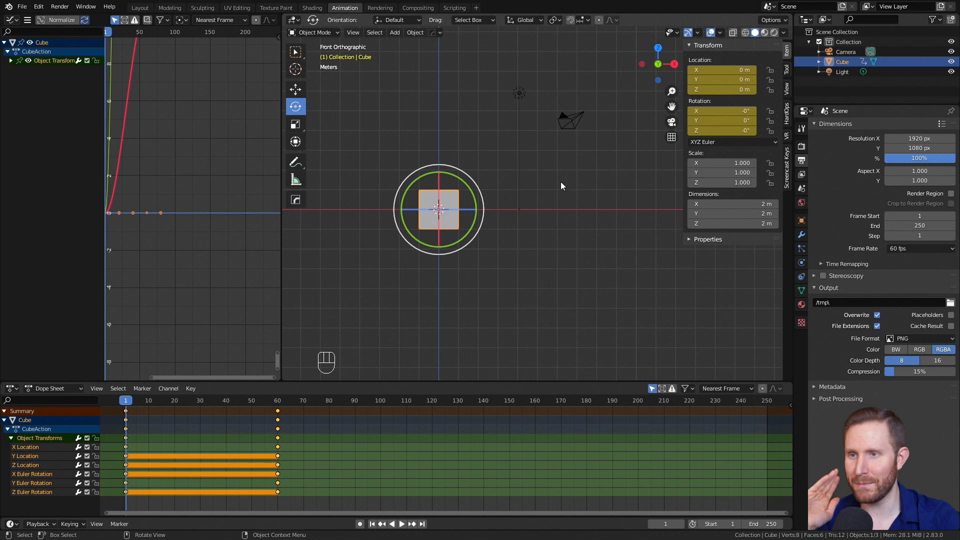
# Insert a single keyframe on the cube's X scale at frame 1 and undo it.
pyautogui.rightClick(735, 173)
pyautogui.press('Escape')
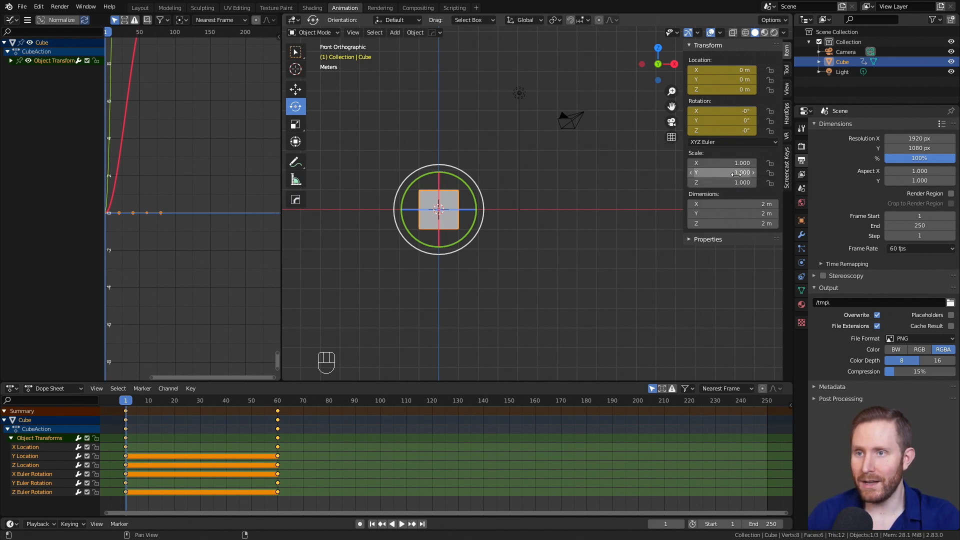
pyautogui.rightClick(709, 162)
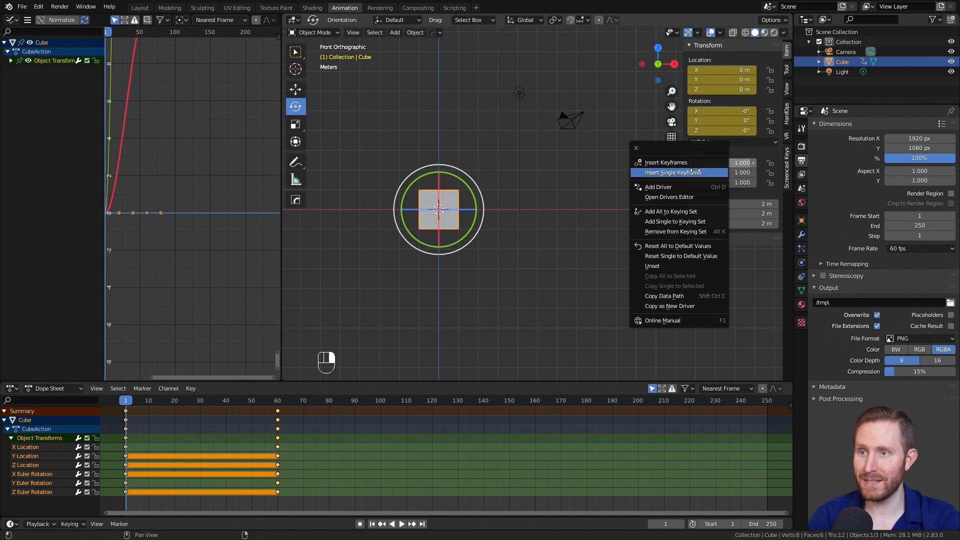
pyautogui.click(693, 173)
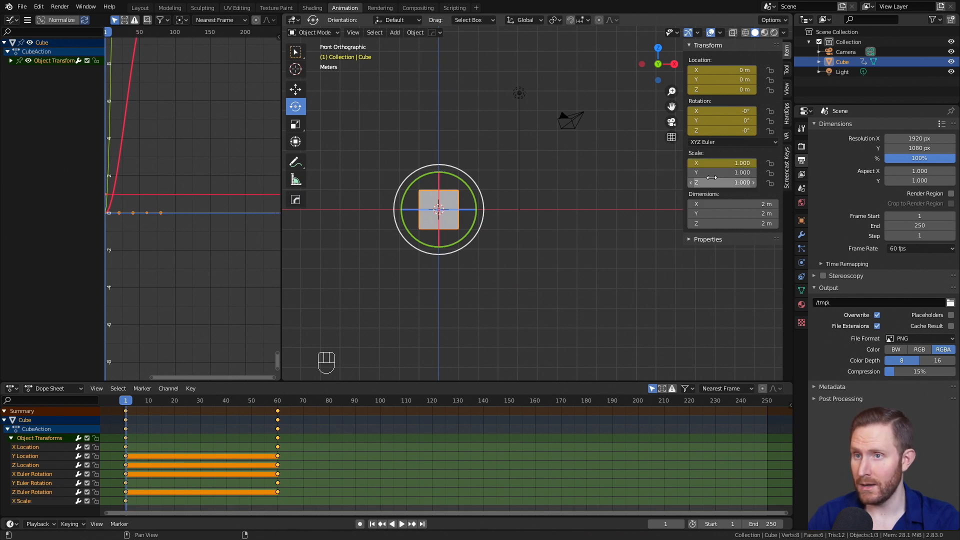
pyautogui.hotkey('ctrl', 'z')
# Insert keyframes on all three scale axes of the cube at frame 1 and undo them.
pyautogui.rightClick(716, 163)
pyautogui.click(716, 155)
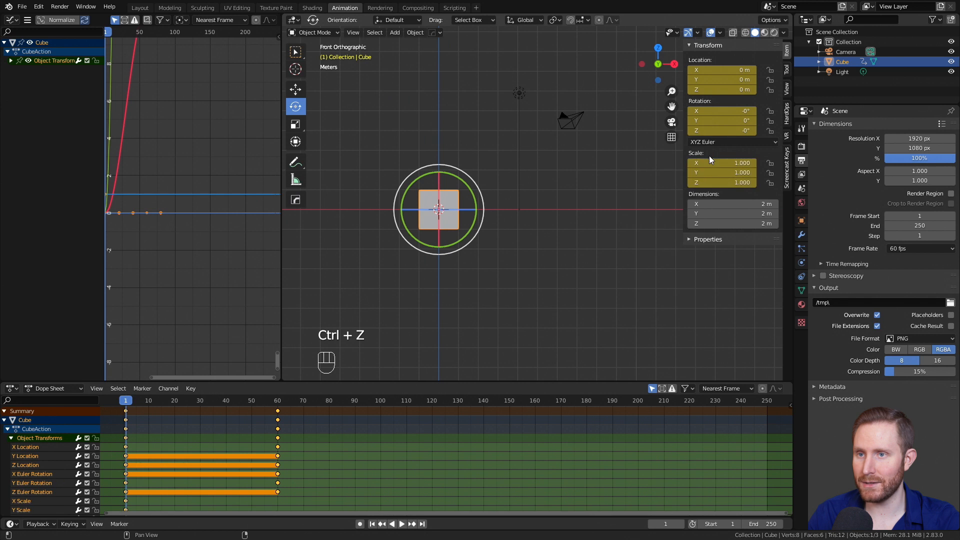
pyautogui.hotkey('ctrl', 'z')
# Insert a single X scale keyframe on the cube at frame 1, and another at frame 60 with X scale set to 3.570.
pyautogui.rightClick(719, 163)
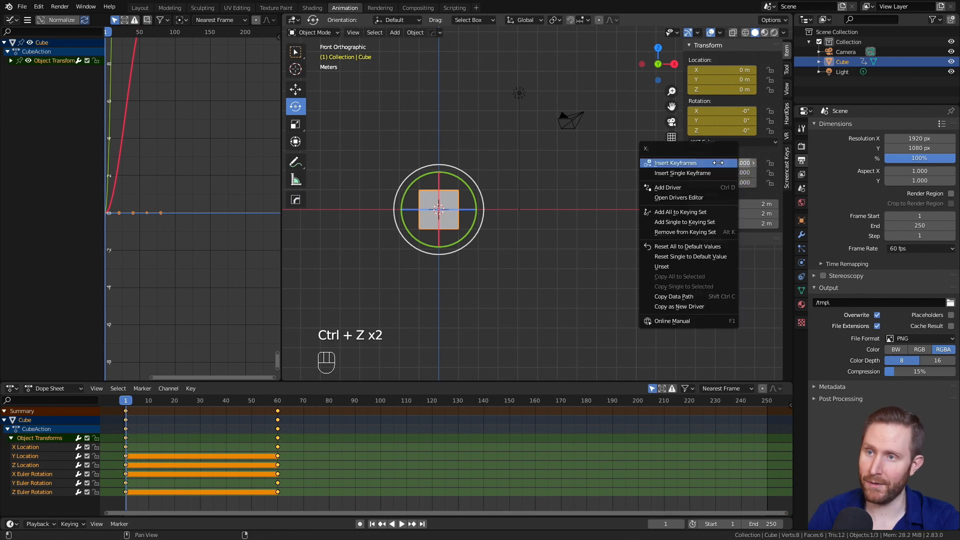
pyautogui.click(711, 173)
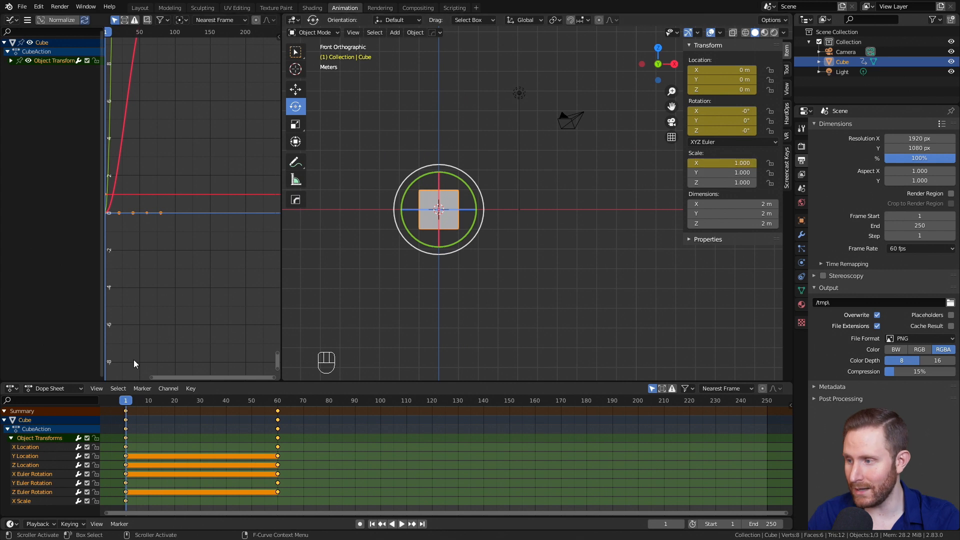
pyautogui.press('space')
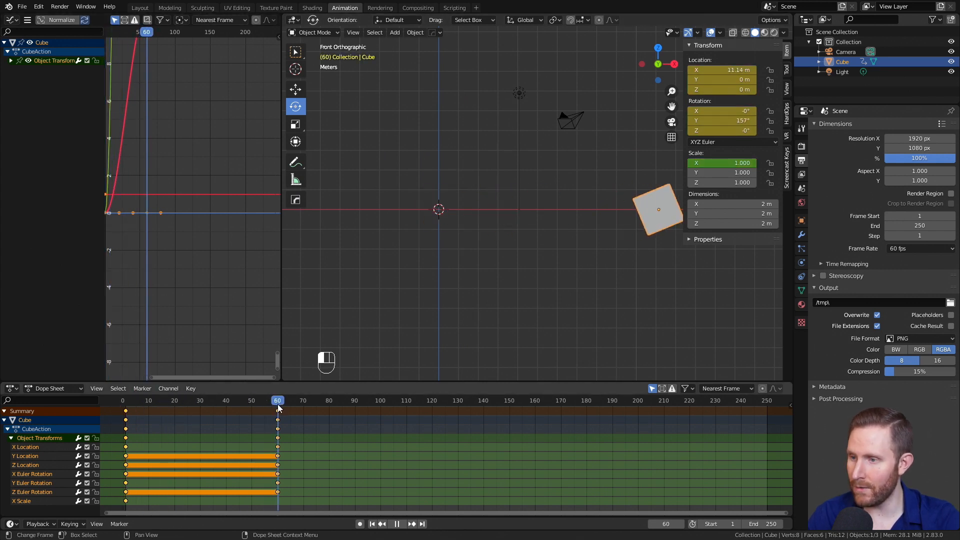
pyautogui.press('space')
pyautogui.moveTo(713, 163)
pyautogui.mouseDown()
pyautogui.moveTo(765, 162)
pyautogui.moveTo(720, 163)
pyautogui.mouseUp()
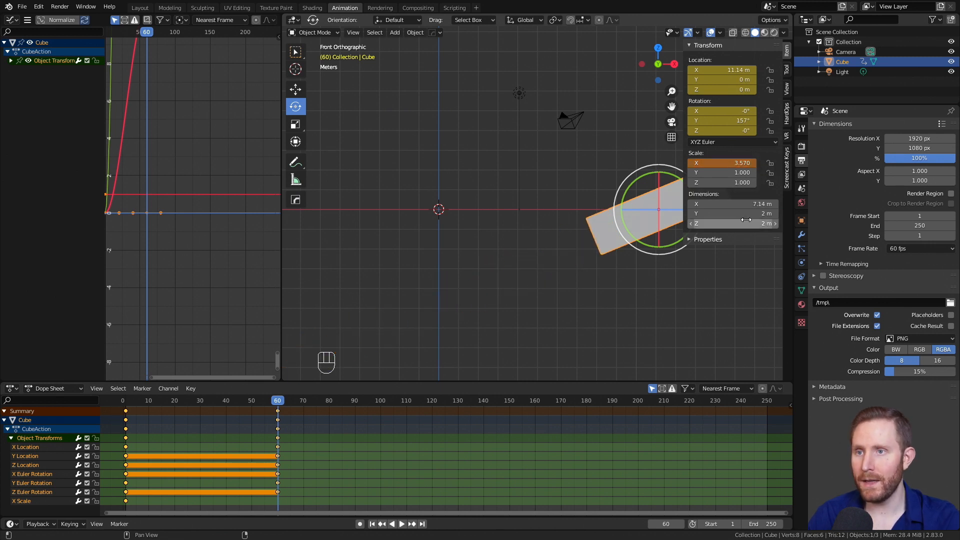
pyautogui.press('i')
pyautogui.hotkey('ctrl', 'z')
pyautogui.rightClick(720, 165)
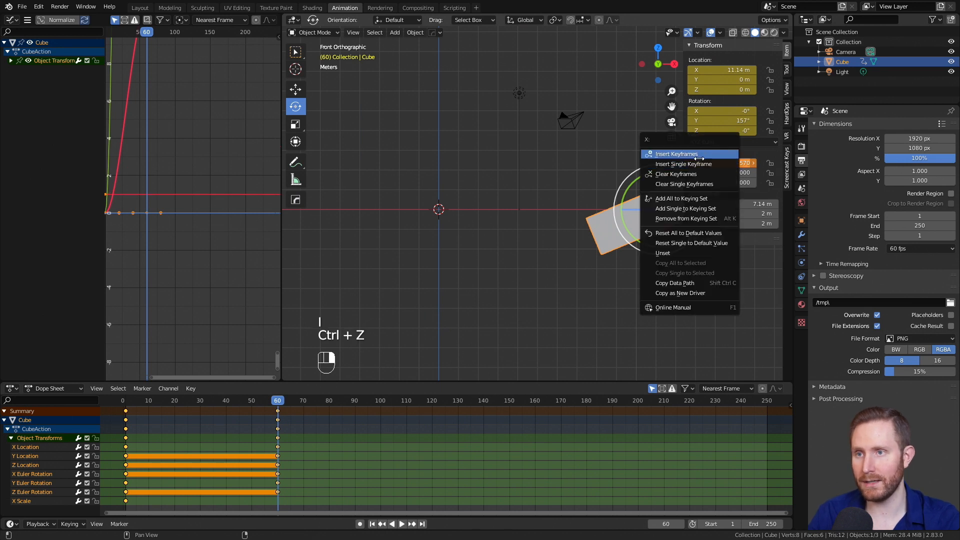
pyautogui.click(720, 162)
# Play the stretching and rotating cube animation twice from the start and return to frame 1.
pyautogui.click(125, 403)
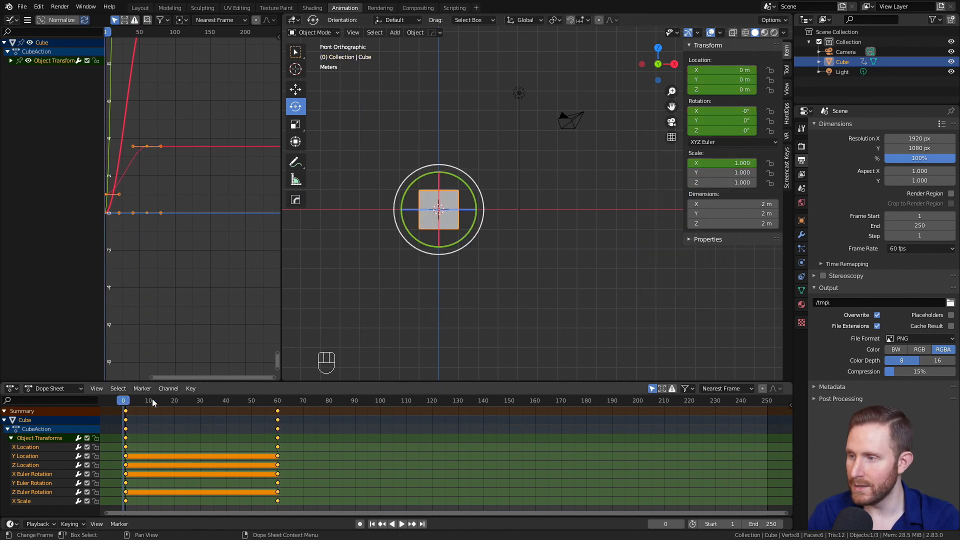
pyautogui.press('space')
pyautogui.press('space')
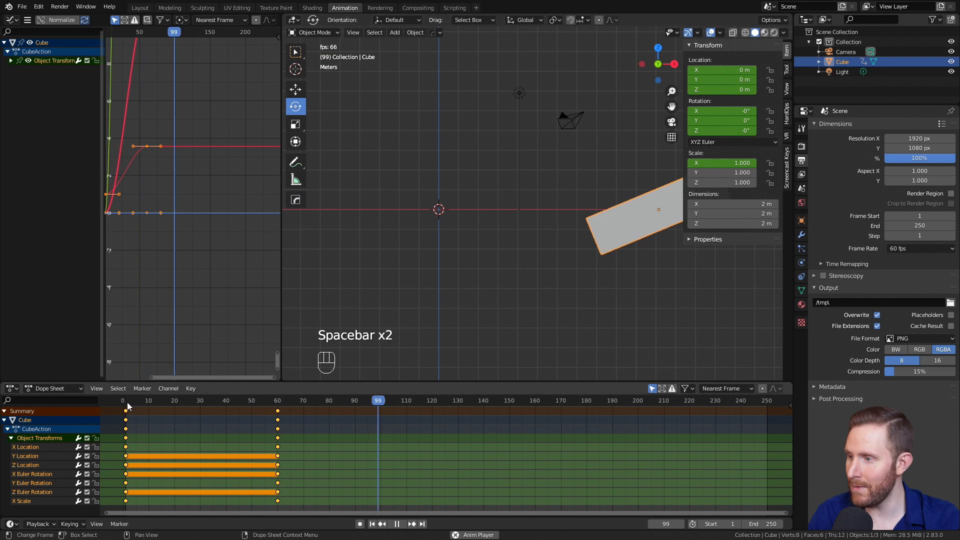
pyautogui.press('space')
pyautogui.press('space')
pyautogui.press('space')
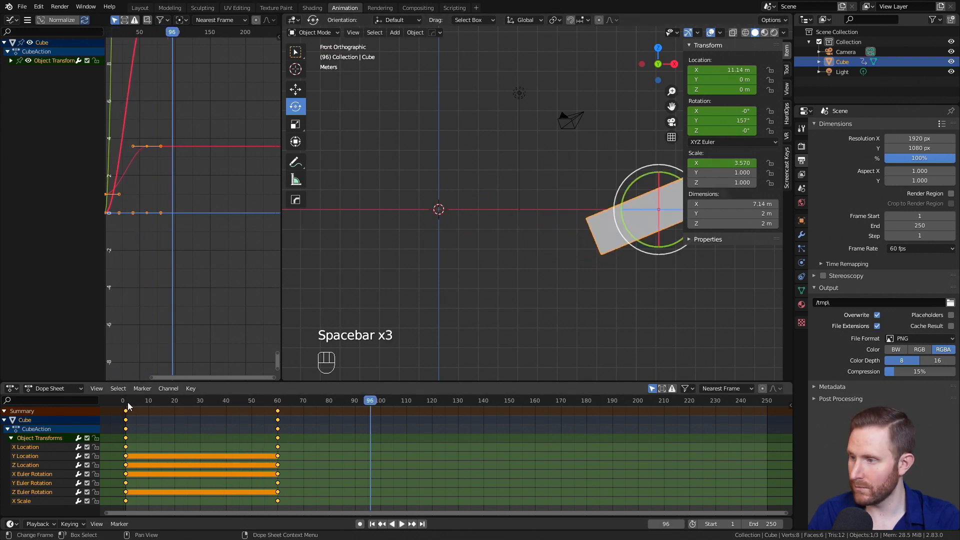
pyautogui.hotkey('shift', 'Left')
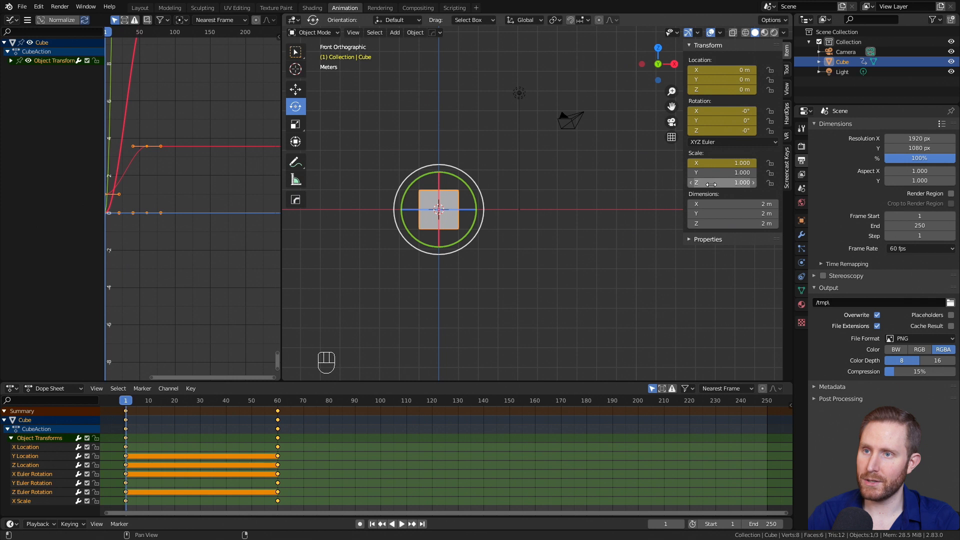
# Clear all of the cube's scale keyframes and all of its rotation keyframes.
pyautogui.rightClick(713, 163)
pyautogui.click(643, 209)
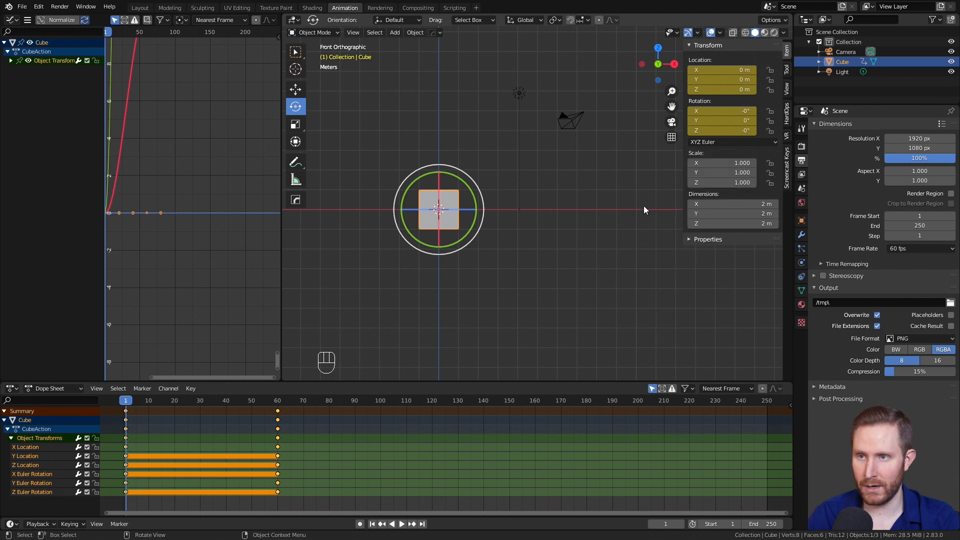
pyautogui.rightClick(720, 121)
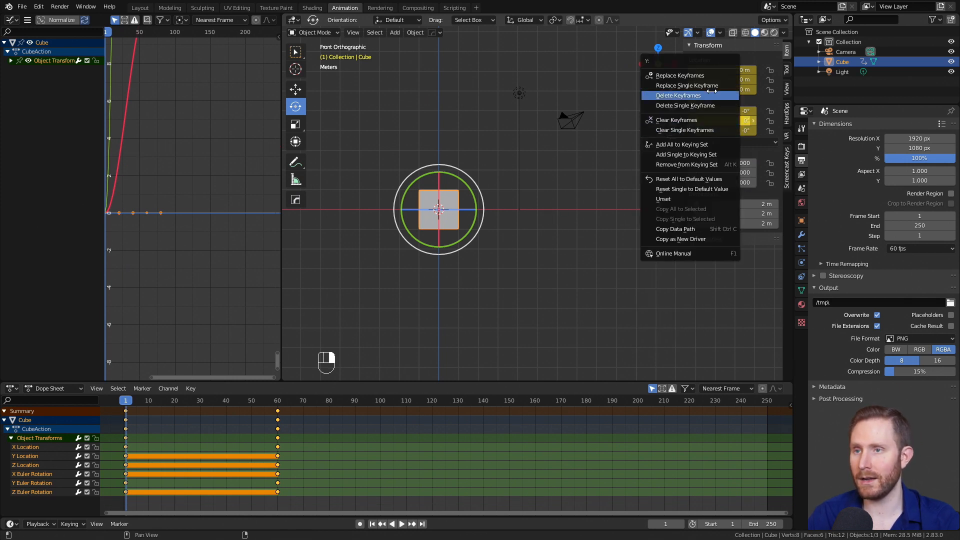
pyautogui.click(689, 120)
# Play the cube's location animation, scrub it from frame 1 to frame 61 and return to the first frame.
pyautogui.press('space')
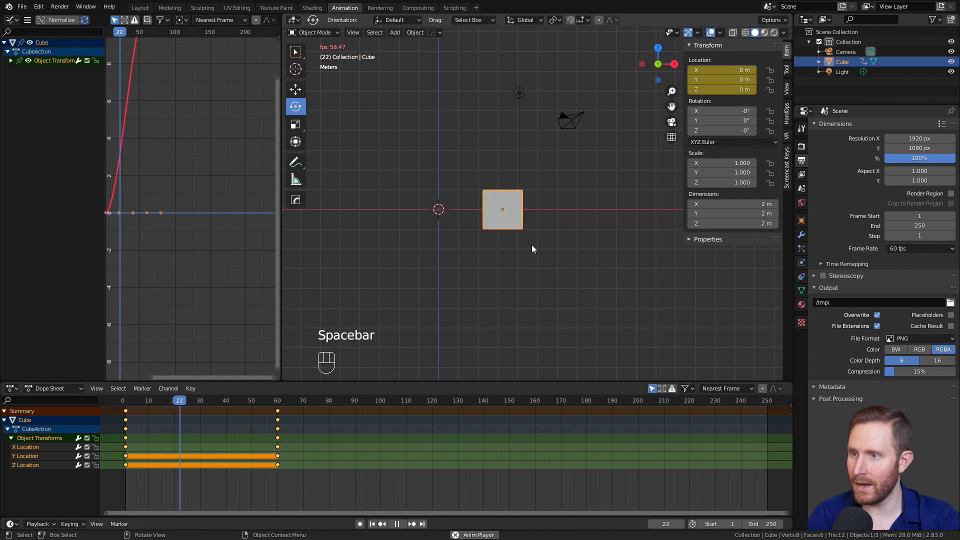
pyautogui.press('space')
pyautogui.press('shift')
pyautogui.hotkey('shift', 'Left')
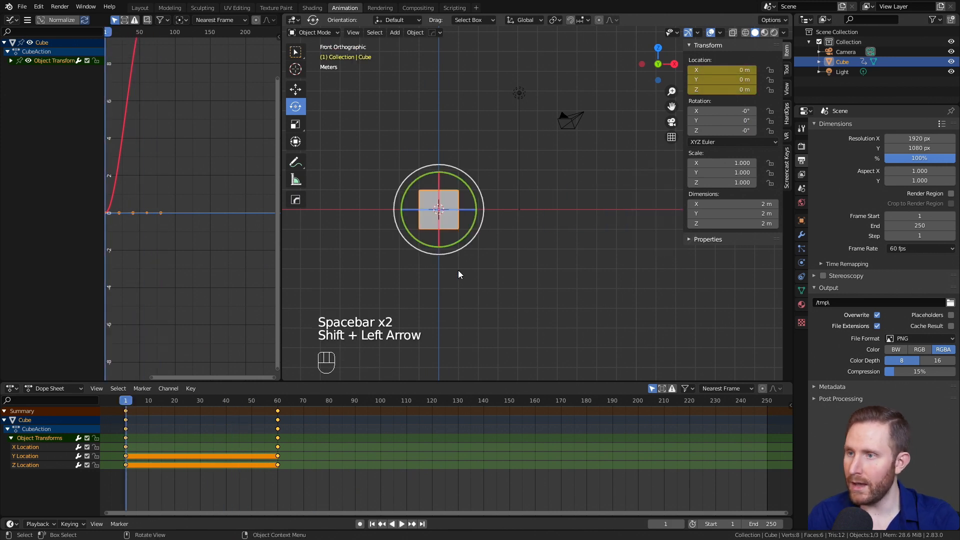
pyautogui.keyDown('shift'); pyautogui.moveTo(622, 238); pyautogui.dragTo(551, 241, button='middle'); pyautogui.keyUp('shift')
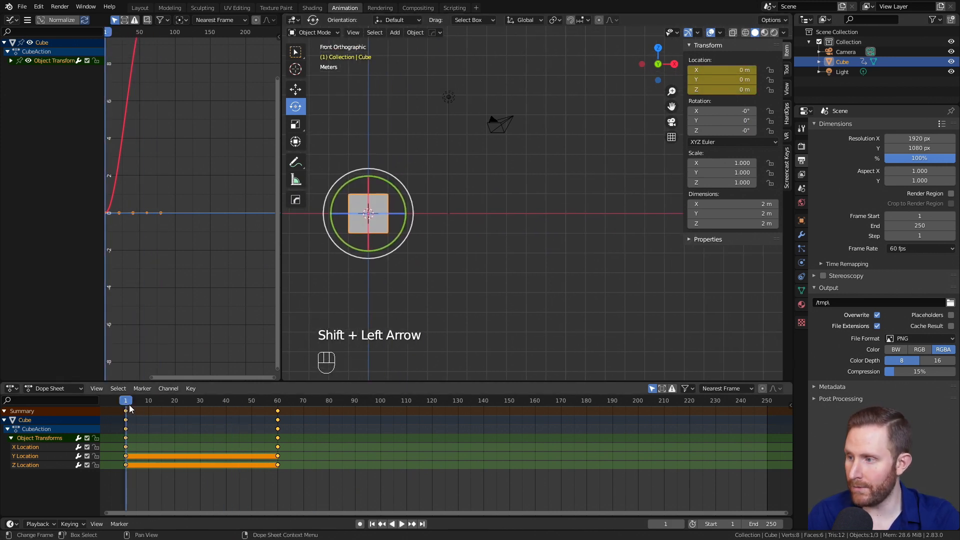
pyautogui.moveTo(129, 405); pyautogui.dragTo(281, 407)
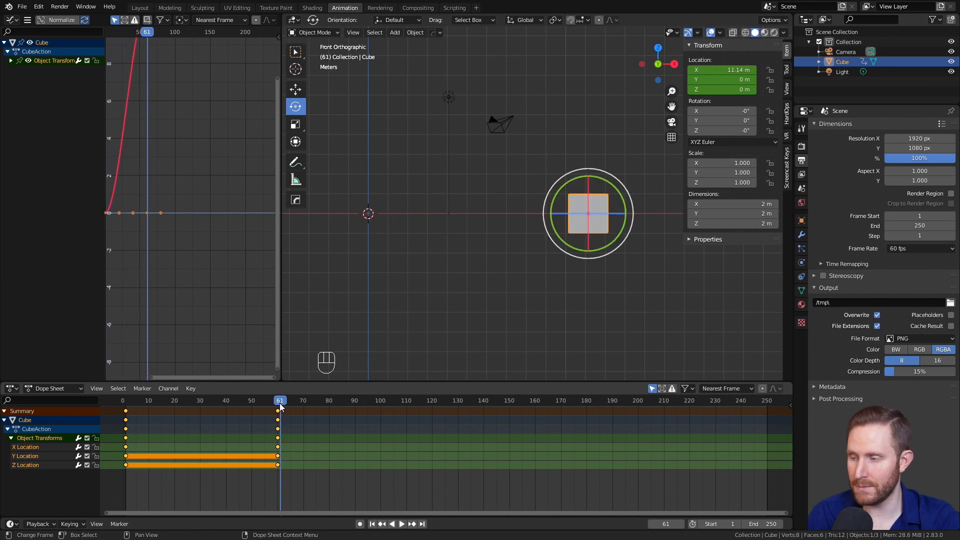
pyautogui.hotkey('shift', 'Left')
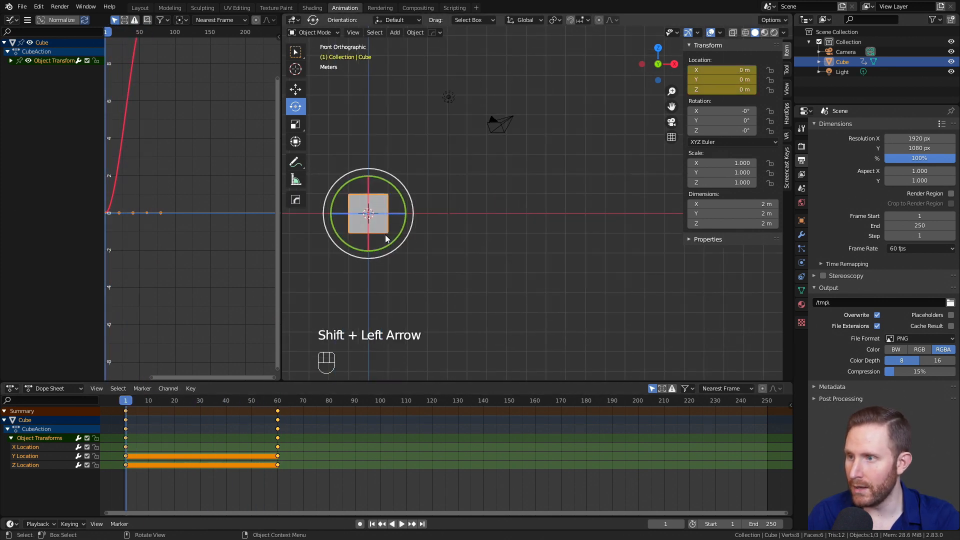
# Fit all of the cube's curves in the Graph Editor, return to frame 1 and widen the Graph Editor area.
pyautogui.moveTo(126, 403); pyautogui.dragTo(127, 431)
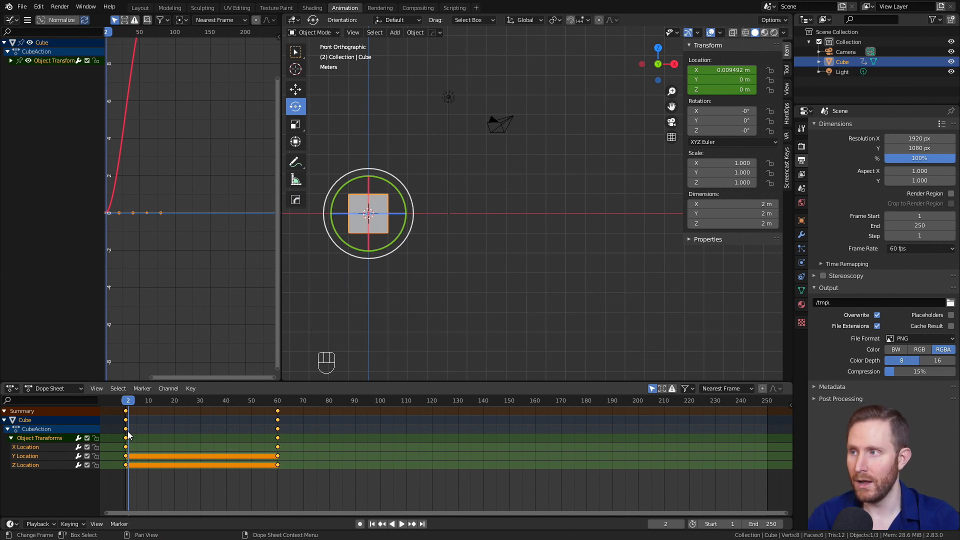
pyautogui.press('Home')
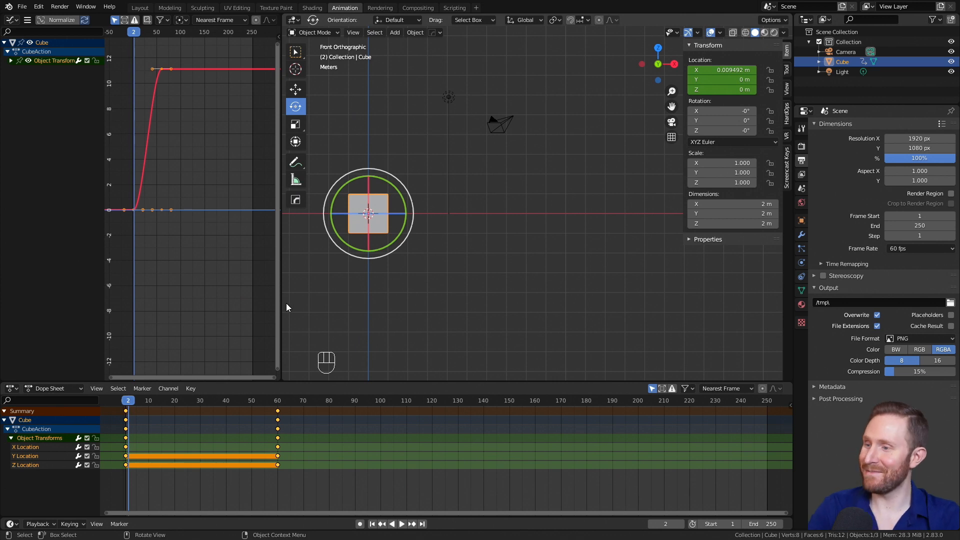
pyautogui.moveTo(130, 402); pyautogui.dragTo(125, 402)
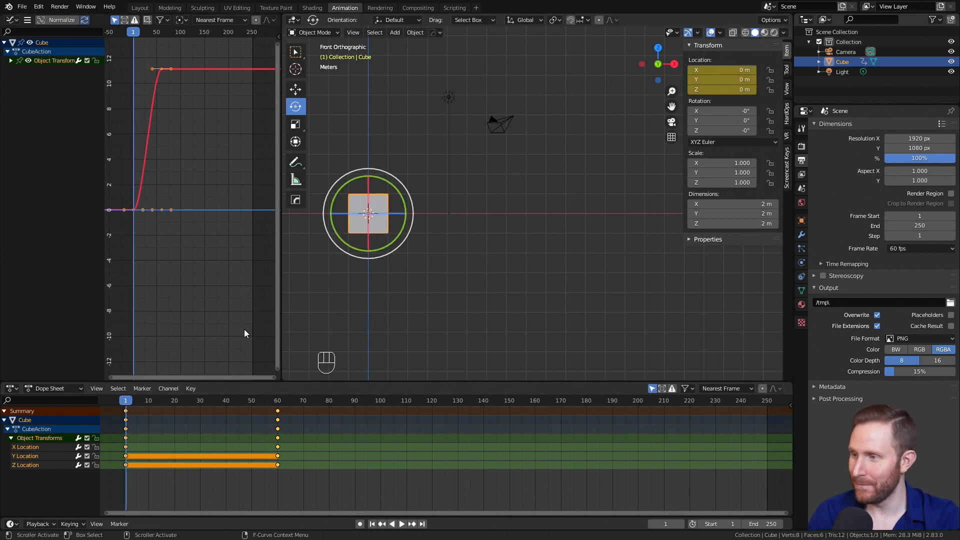
pyautogui.moveTo(281, 258); pyautogui.dragTo(458, 252)
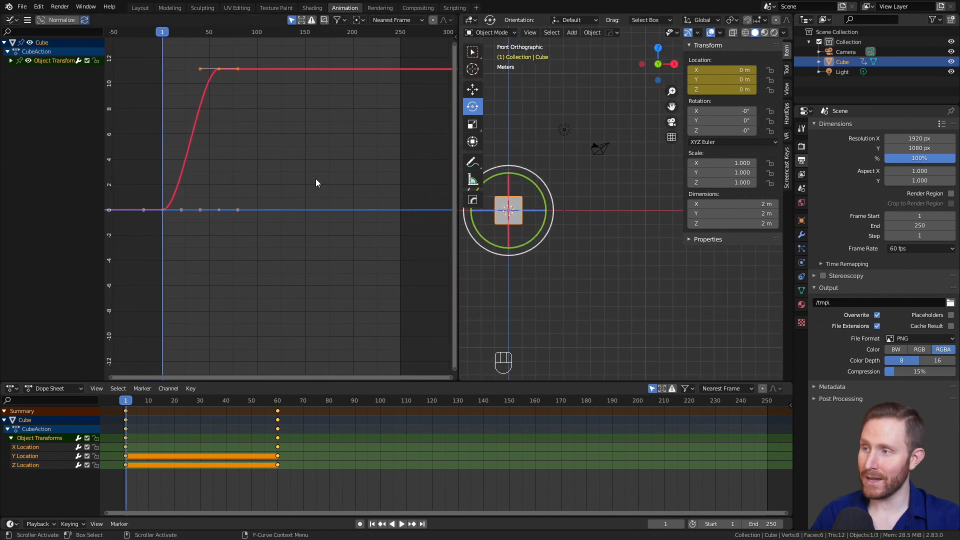
# Examine the shape of the cube's X Location curve between its two keyframes in the Graph Editor.
pyautogui.moveTo(239, 126); pyautogui.dragTo(304, 205, button='middle')
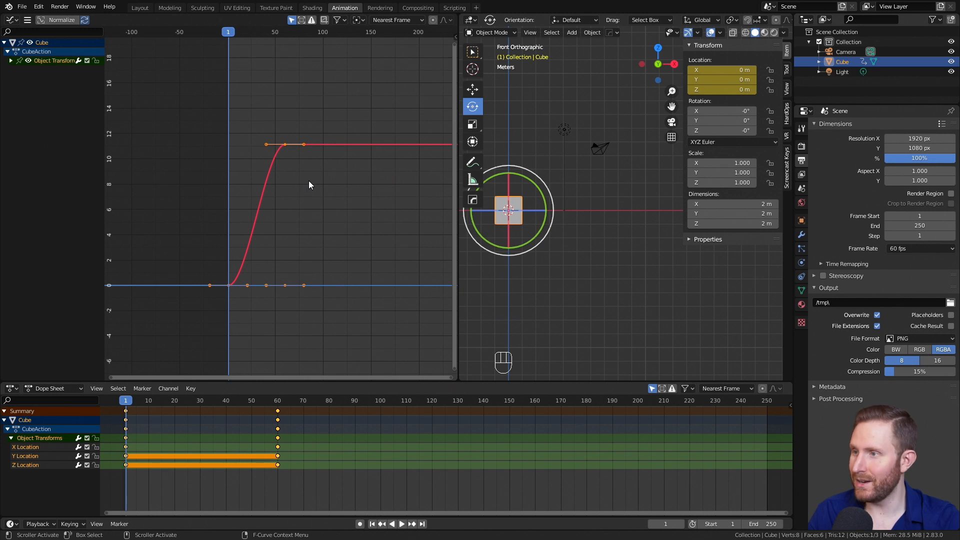
pyautogui.scroll(3, 308, 181)
pyautogui.scroll(-1, 294, 221)
pyautogui.scroll(3, 289, 251)
pyautogui.scroll(-4, 292, 250)
pyautogui.scroll(4, 294, 253)
pyautogui.scroll(-4, 295, 258)
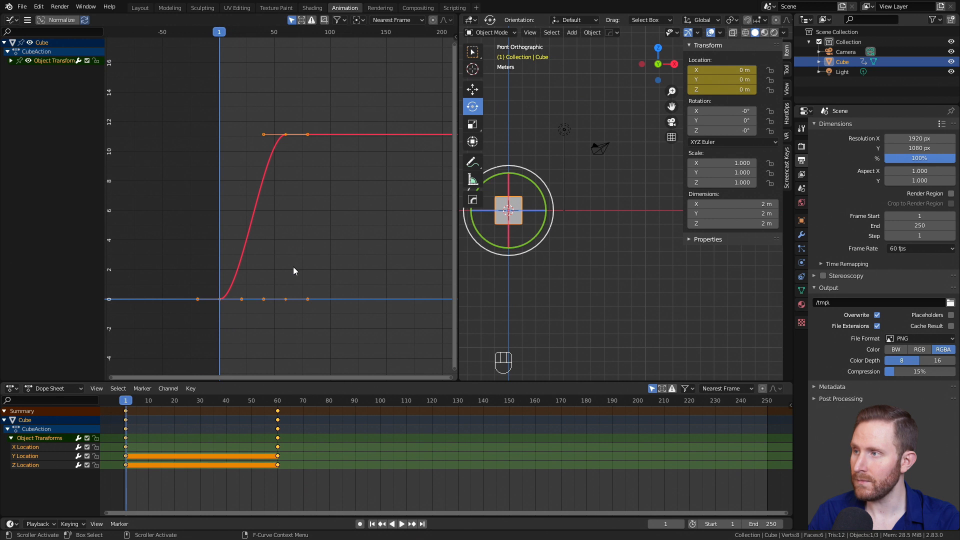
# Frame the cube's selected keyframes in the Graph Editor and rescale the view to examine the whole location curve.
pyautogui.press('ctrl')
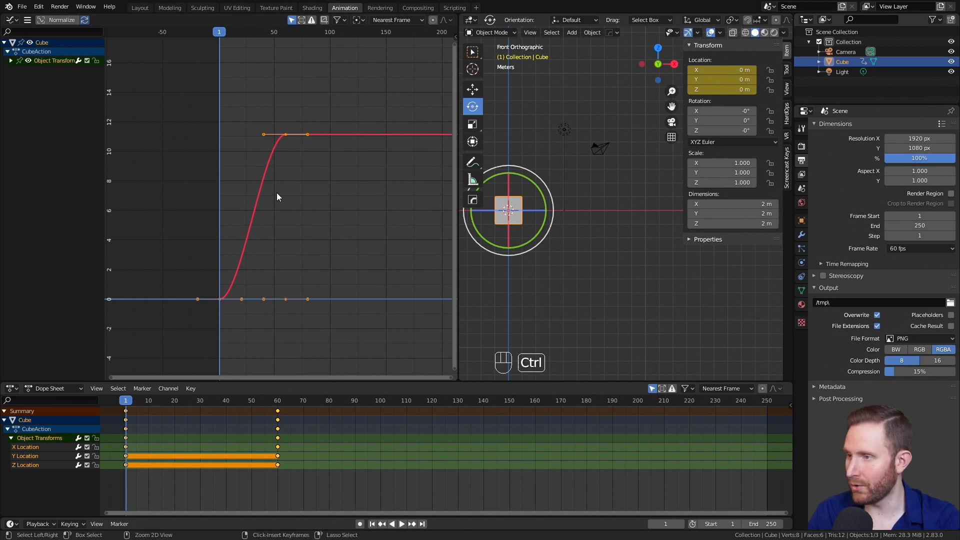
pyautogui.keyDown('ctrl'); pyautogui.moveTo(293, 160); pyautogui.dragTo(322, 192, button='middle'); pyautogui.keyUp('ctrl')
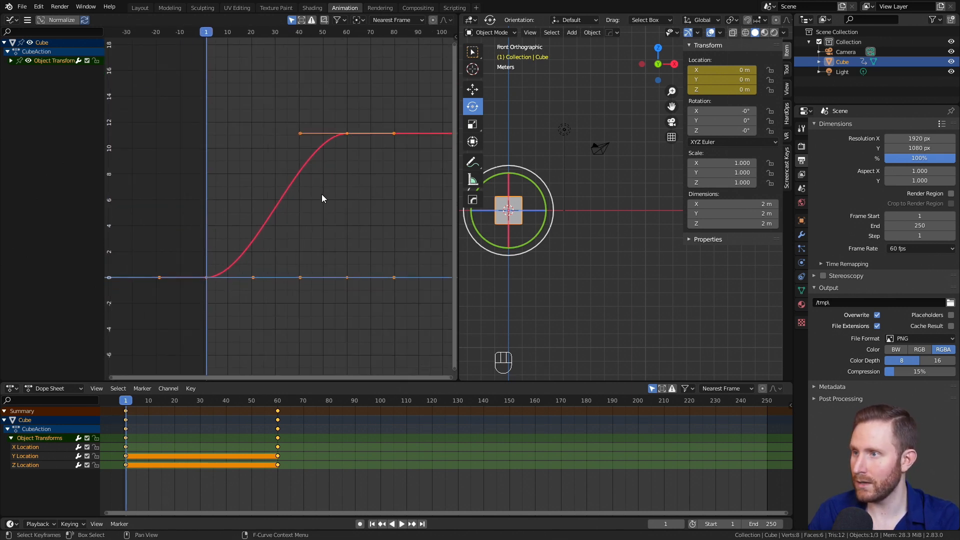
pyautogui.press('a')
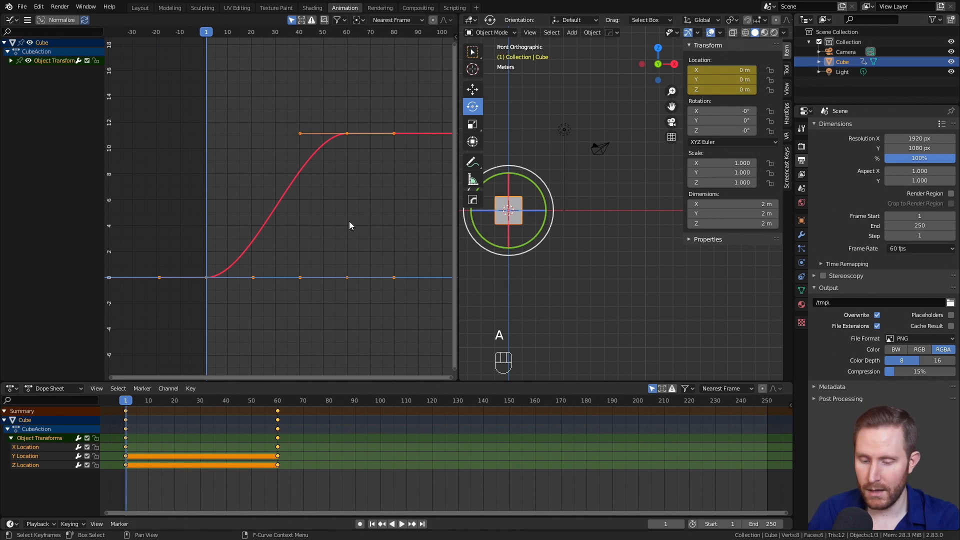
pyautogui.press('KP_Decimal')
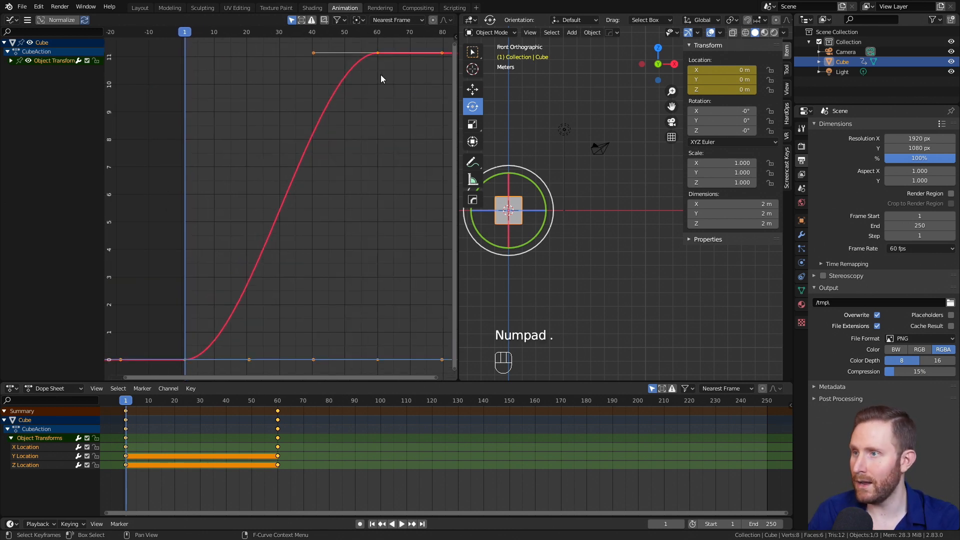
pyautogui.scroll(-9, 317, 179)
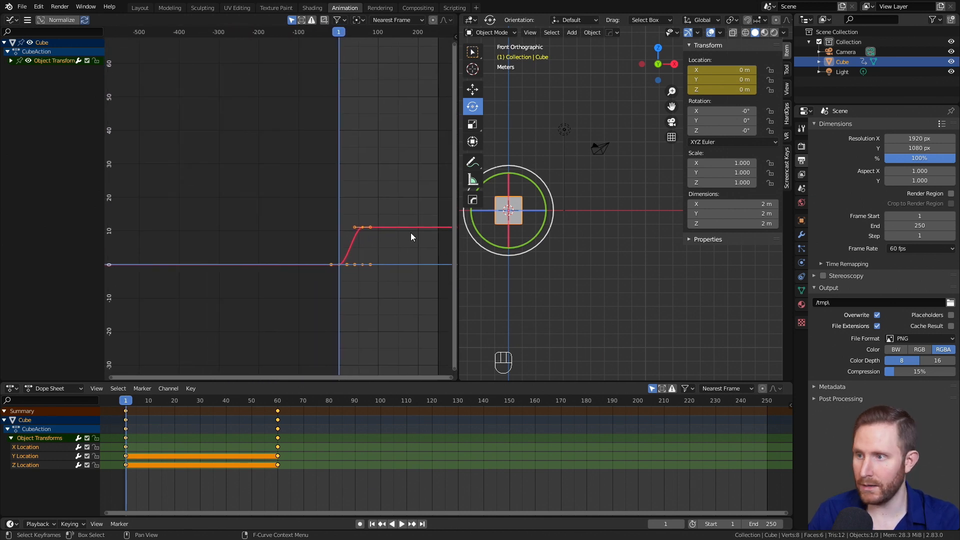
pyautogui.press('KP_Decimal')
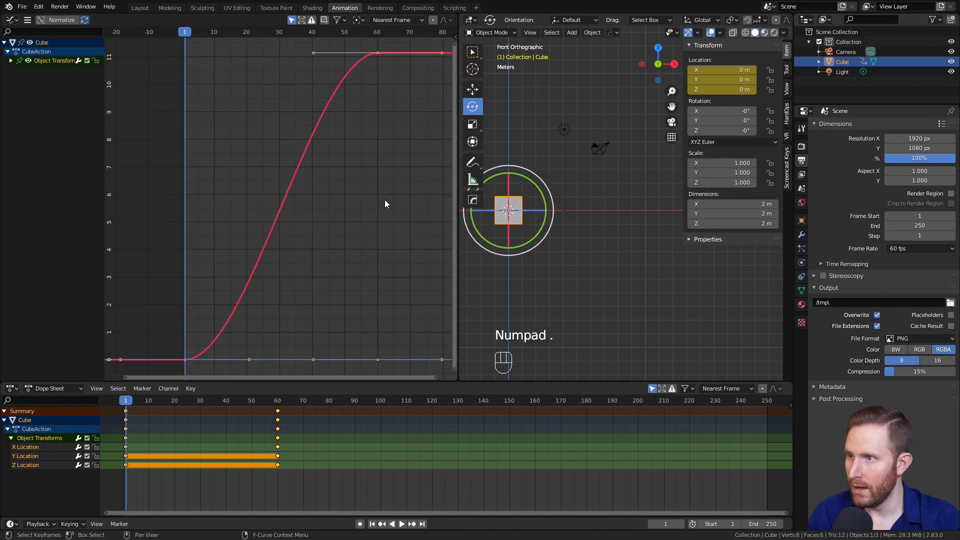
pyautogui.keyDown('ctrl'); pyautogui.moveTo(397, 120); pyautogui.dragTo(387, 145, button='middle'); pyautogui.keyUp('ctrl')
pyautogui.moveTo(371, 196); pyautogui.dragTo(357, 242, button='middle')
pyautogui.scroll(1, 356, 242)
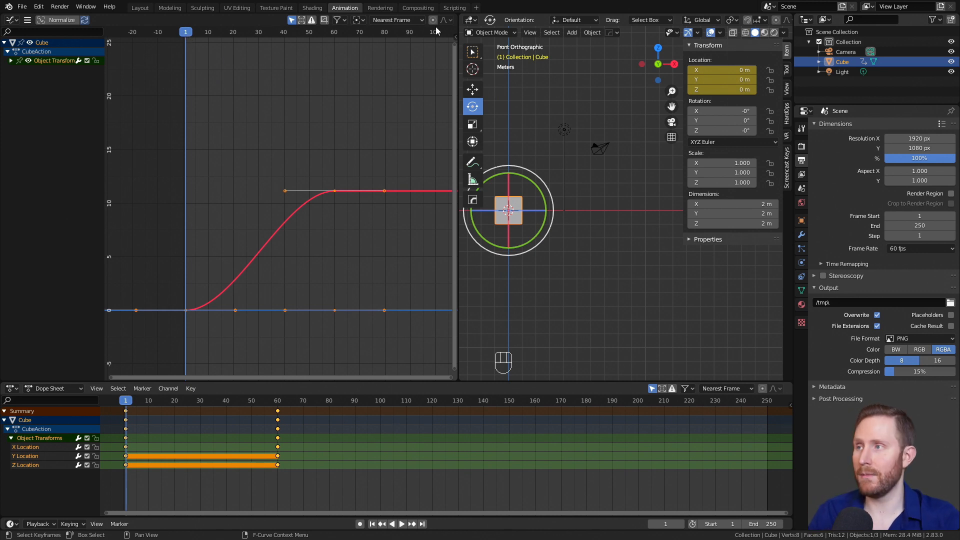
pyautogui.moveTo(188, 34)
pyautogui.mouseDown()
pyautogui.moveTo(338, 47)
pyautogui.moveTo(187, 51)
pyautogui.mouseUp()
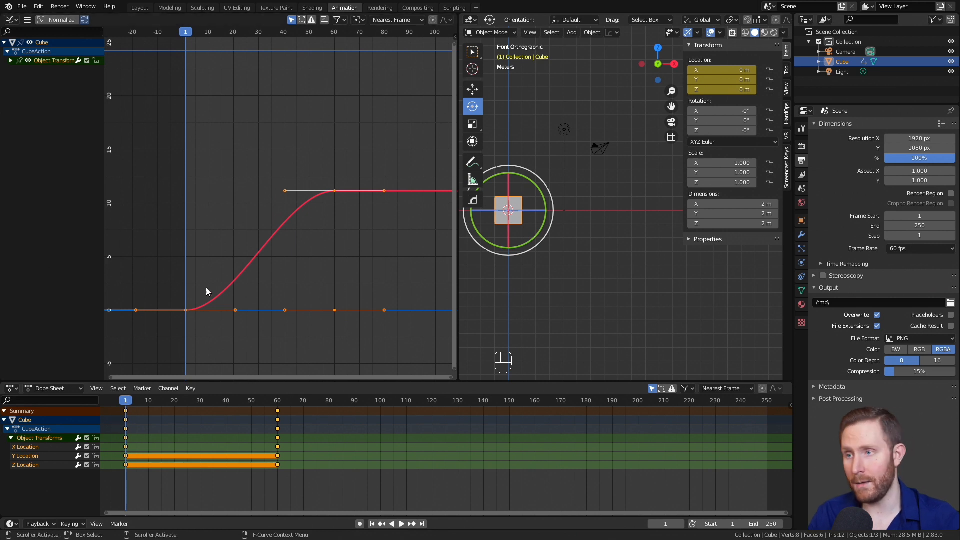
pyautogui.scroll(-1, 591, 207)
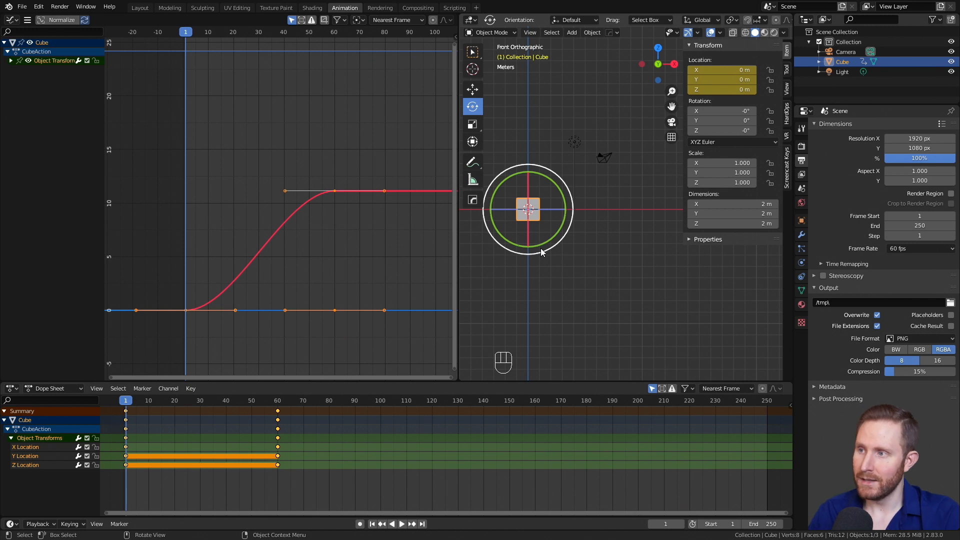
# Expand the cube's Object Transforms channels in the Graph Editor and hide the Y Location and Z Location curves.
pyautogui.click(10, 61)
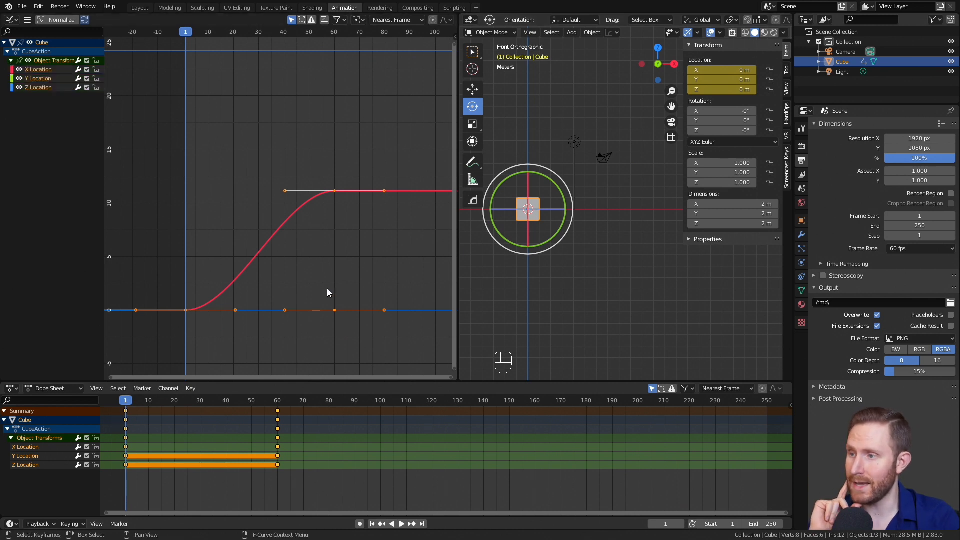
pyautogui.moveTo(20, 78); pyautogui.dragTo(19, 87)
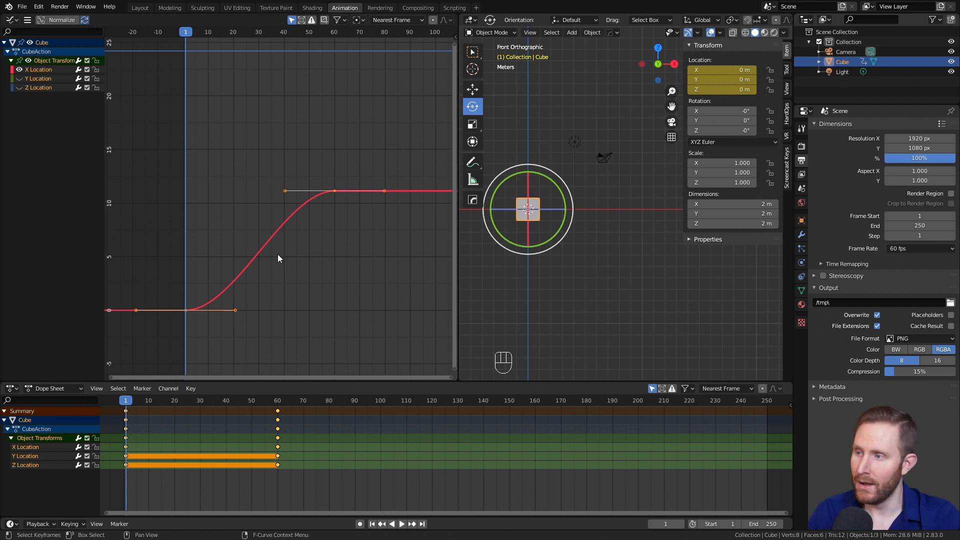
pyautogui.moveTo(237, 274); pyautogui.dragTo(240, 222, button='middle')
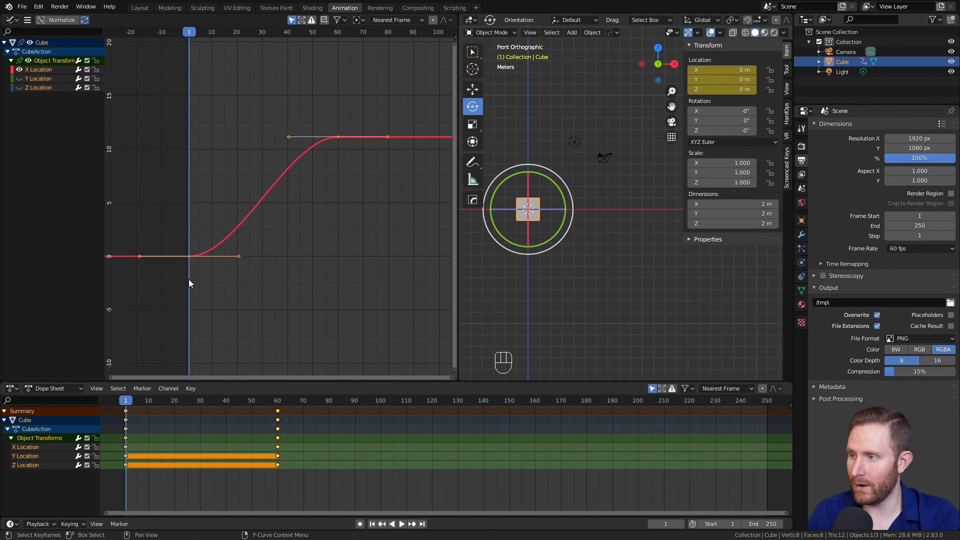
# Try raising the X Location curve's first keyframe to about 5 m, and undo the move.
pyautogui.click(189, 256)
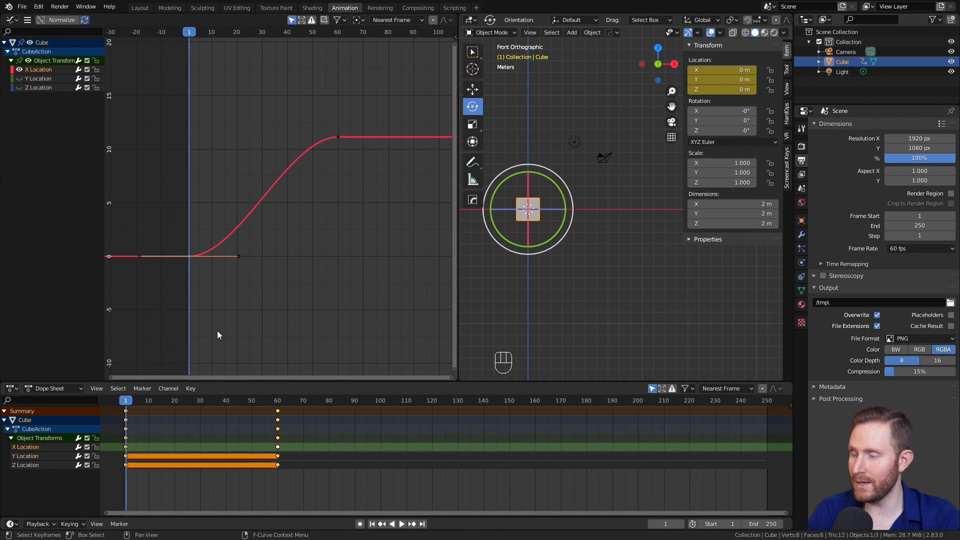
pyautogui.click(190, 256)
pyautogui.moveTo(189, 255); pyautogui.dragTo(189, 202)
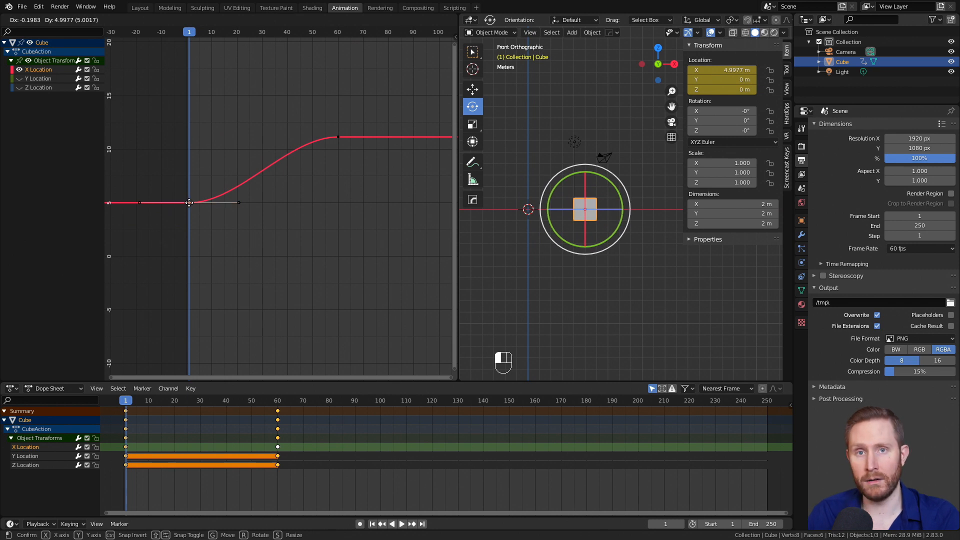
pyautogui.moveTo(189, 202); pyautogui.dragTo(214, 340)
pyautogui.hotkey('ctrl', 'z')
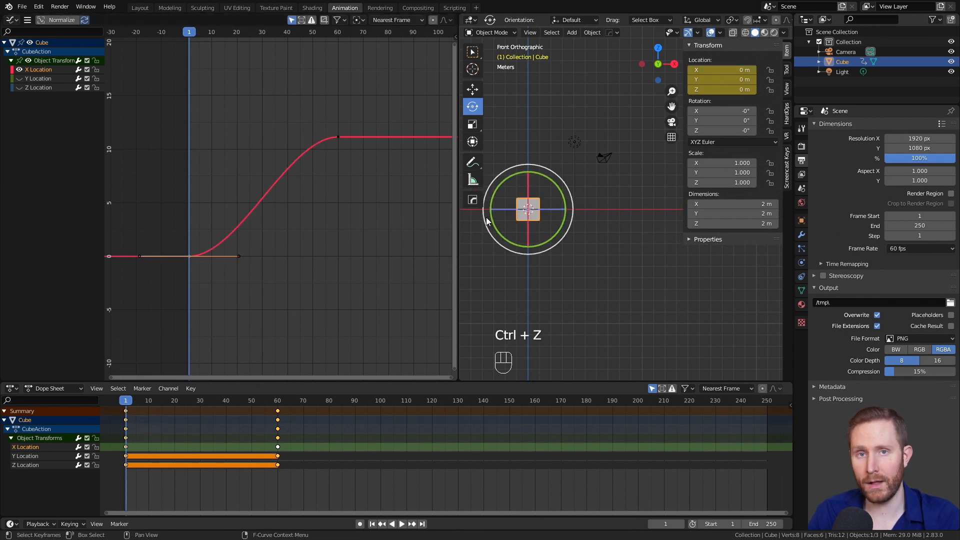
# Examine the shape of the X Location curve close up and as a whole between its two keyframes.
pyautogui.keyDown('shift'); pyautogui.moveTo(546, 248); pyautogui.dragTo(598, 284, button='middle'); pyautogui.keyUp('shift')
pyautogui.scroll(2, 594, 305)
pyautogui.scroll(5, 181, 232)
pyautogui.moveTo(273, 248); pyautogui.dragTo(265, 285, button='middle')
pyautogui.scroll(6, 265, 285)
pyautogui.moveTo(179, 306); pyautogui.dragTo(260, 233, button='middle')
pyautogui.scroll(-4, 260, 233)
pyautogui.scroll(-9, 287, 204)
pyautogui.moveTo(417, 84); pyautogui.dragTo(335, 129, button='middle')
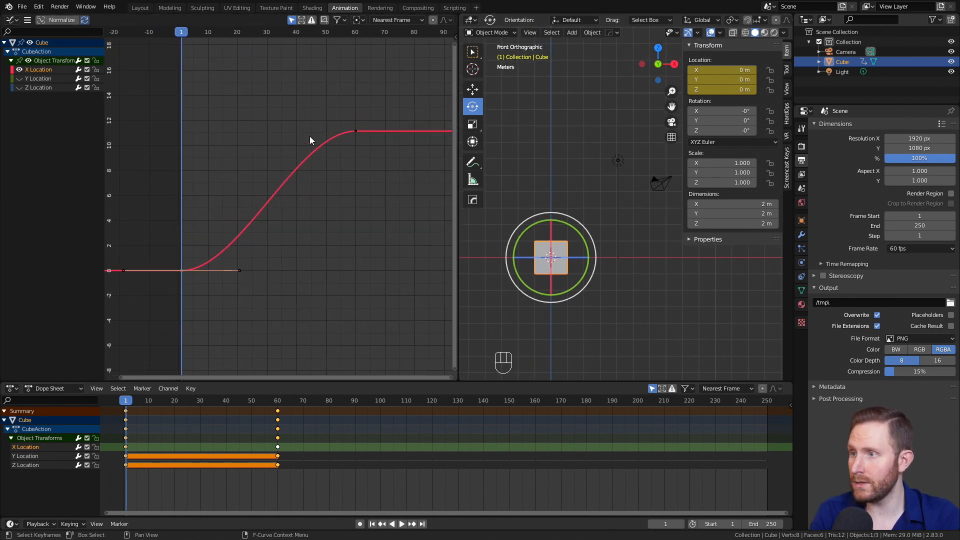
# Step back and forth between frames 1 and 2 to compare the cube's movement with the flat start of the curve.
pyautogui.moveTo(235, 244); pyautogui.dragTo(229, 190, button='middle')
pyautogui.scroll(8, 229, 191)
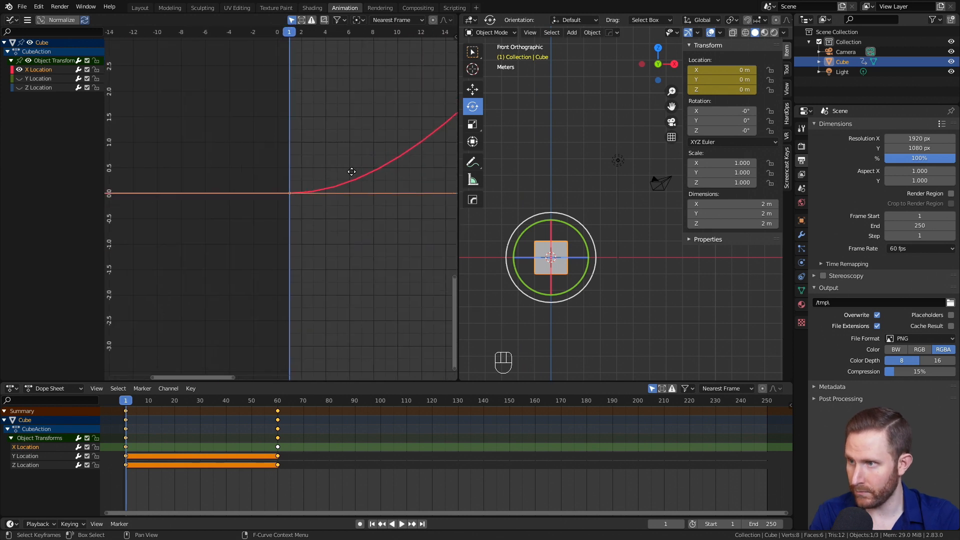
pyautogui.scroll(2, 278, 220)
pyautogui.press('Right')
pyautogui.press('Left')
pyautogui.press('Right')
pyautogui.press('Right')
pyautogui.press('Left')
pyautogui.press('Left')
pyautogui.press('Right')
pyautogui.press('Right')
pyautogui.press('Left')
pyautogui.press('Right')
pyautogui.press('Left')
pyautogui.press('Right')
pyautogui.press('Left')
pyautogui.press('Right')
pyautogui.press('Left')
pyautogui.press('Right')
pyautogui.press('Left')
pyautogui.press('Right')
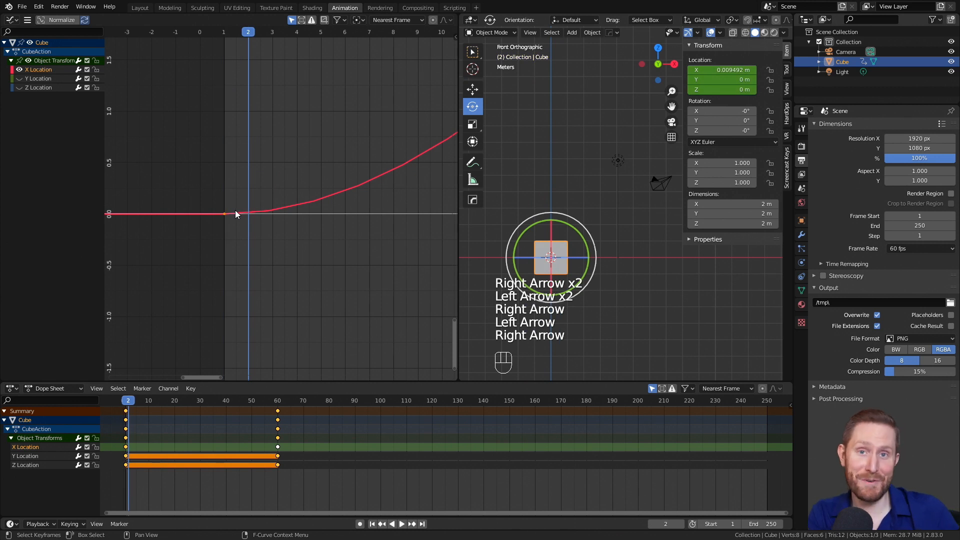
# Step forward frame by frame to frame 26, following the X Location curve as it steepens.
pyautogui.scroll(-2, 344, 172)
pyautogui.moveTo(343, 172); pyautogui.dragTo(280, 220, button='middle')
pyautogui.press('Right')
pyautogui.press('Right')
pyautogui.press('Left')
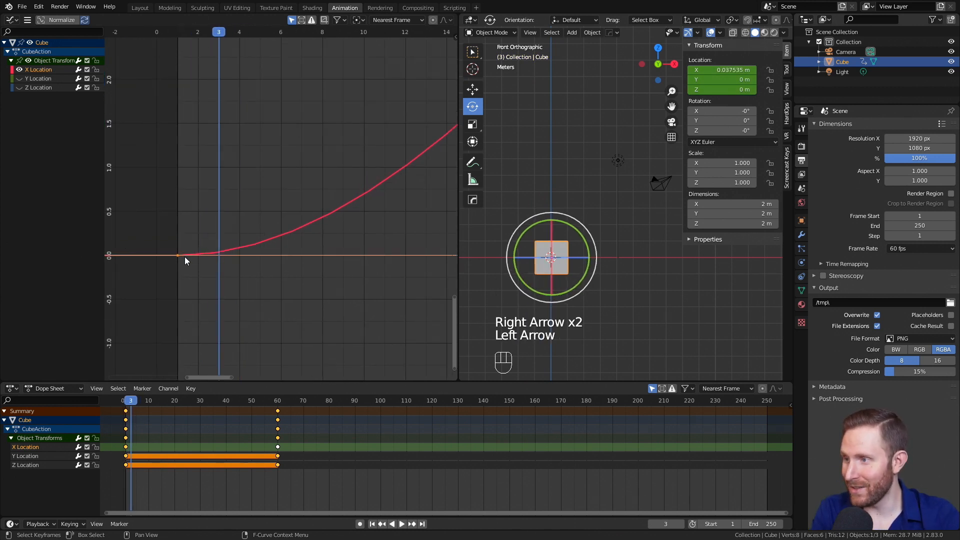
pyautogui.press('Right')
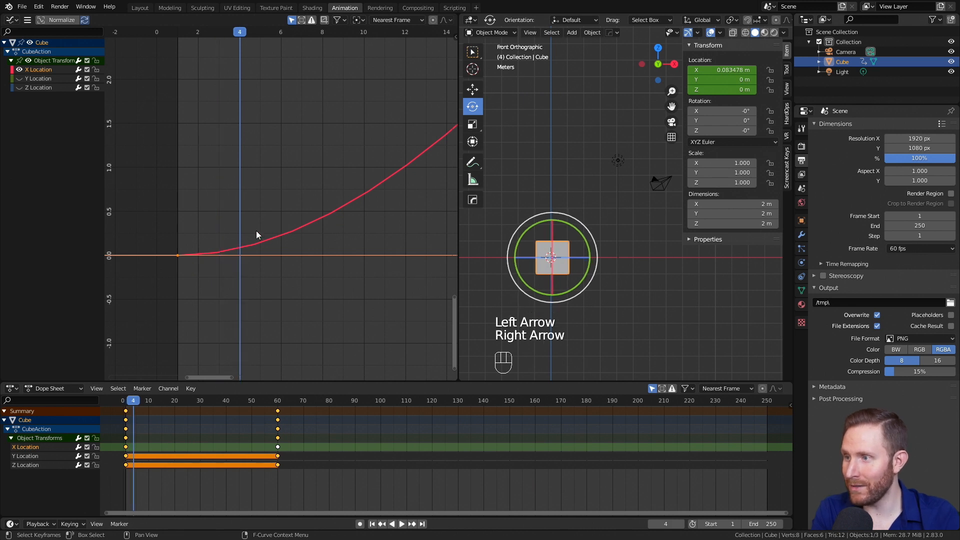
pyautogui.press('Right')
pyautogui.press('Right')
pyautogui.scroll(-4, 258, 247)
pyautogui.press('Right')
pyautogui.press('Right')
pyautogui.scroll(-5, 396, 139)
pyautogui.press('Right')
pyautogui.press('Right')
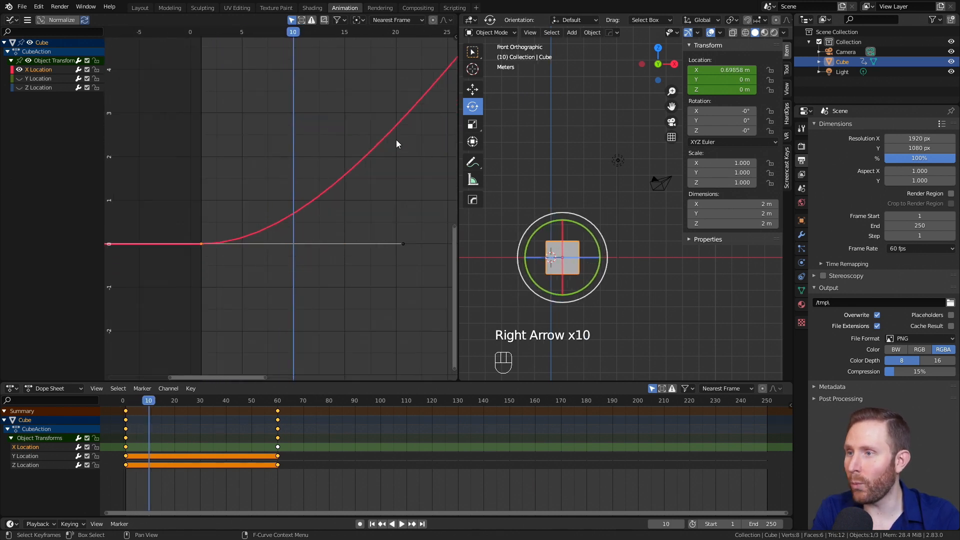
pyautogui.moveTo(396, 139); pyautogui.dragTo(301, 224, button='middle')
pyautogui.press('Right')
pyautogui.press('Right')
pyautogui.press('Right')
pyautogui.press('Right')
pyautogui.press('Right')
pyautogui.press('Right')
pyautogui.press('Right')
pyautogui.press('Right')
pyautogui.press('Right')
pyautogui.press('Right')
pyautogui.press('Right')
pyautogui.press('Right')
pyautogui.press('Right')
pyautogui.press('Right')
pyautogui.press('Right')
pyautogui.press('Right')
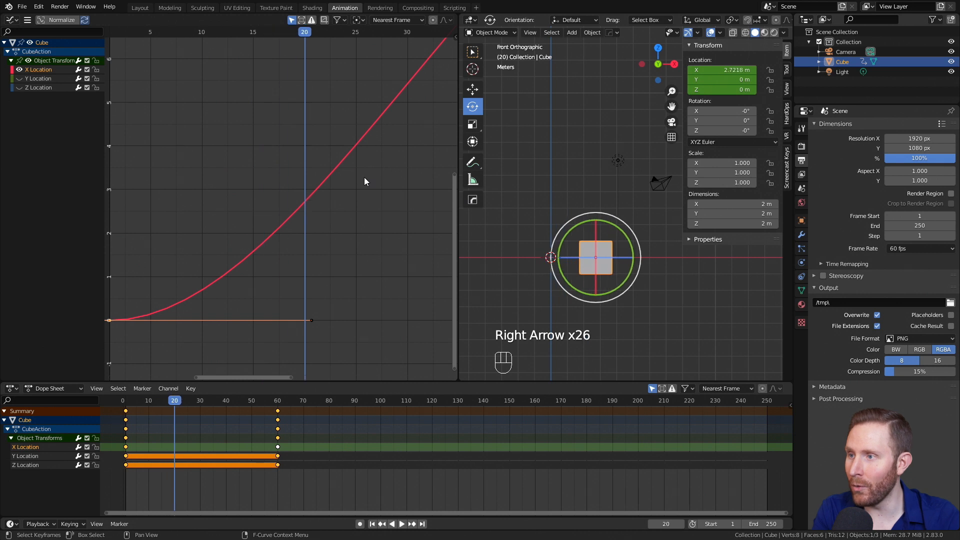
# Step back and forth between frames 26 and 27 to examine the cube's movement on the steep part of the curve.
pyautogui.scroll(6, 308, 278)
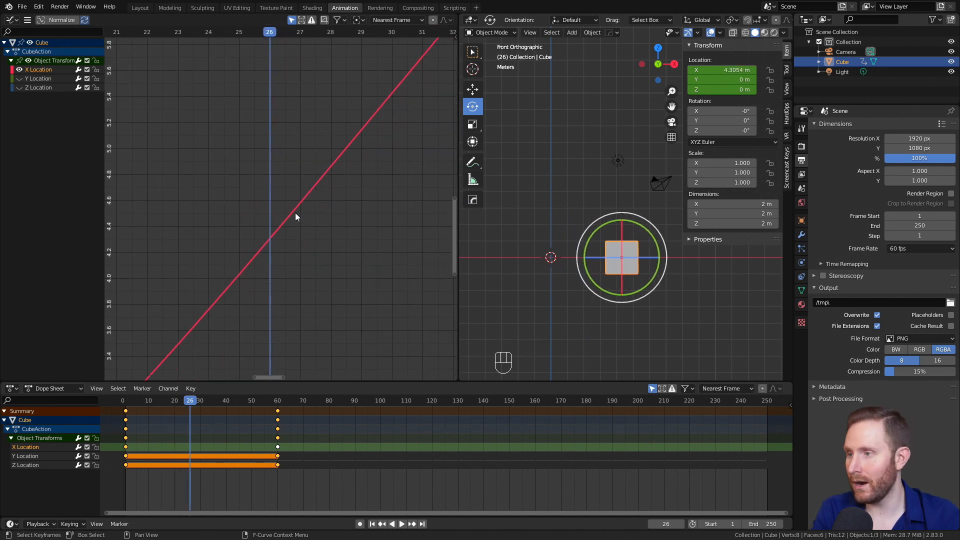
pyautogui.scroll(2, 295, 212)
pyautogui.press('Right')
pyautogui.press('Left')
pyautogui.press('Right')
pyautogui.press('Left')
pyautogui.press('Left')
pyautogui.press('Right')
pyautogui.press('Right')
pyautogui.press('Left')
pyautogui.press('Right')
pyautogui.press('Left')
pyautogui.press('Right')
pyautogui.press('Left')
pyautogui.press('Right')
pyautogui.press('Left')
pyautogui.press('Right')
pyautogui.press('Left')
pyautogui.press('Right')
pyautogui.press('Left')
pyautogui.press('Right')
pyautogui.press('Left')
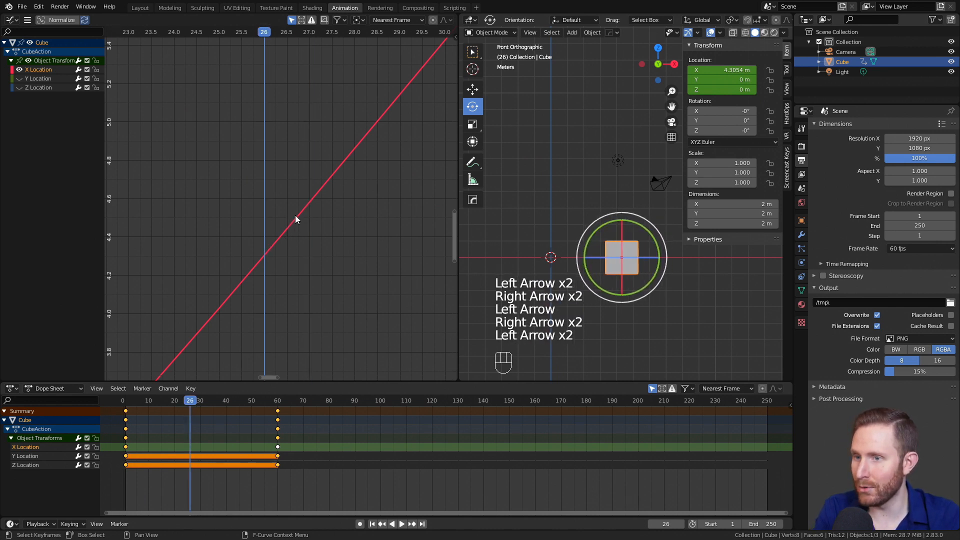
pyautogui.press('Right')
pyautogui.press('Left')
pyautogui.press('Right')
pyautogui.press('Left')
pyautogui.press('Right')
pyautogui.press('Left')
pyautogui.press('Right')
pyautogui.scroll(-4, 310, 223)
pyautogui.press('Left')
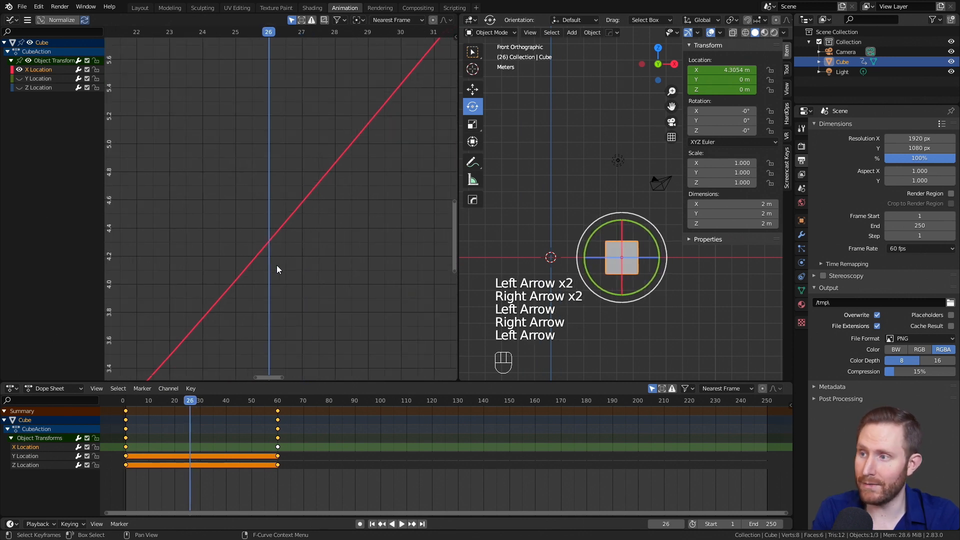
pyautogui.press('Right')
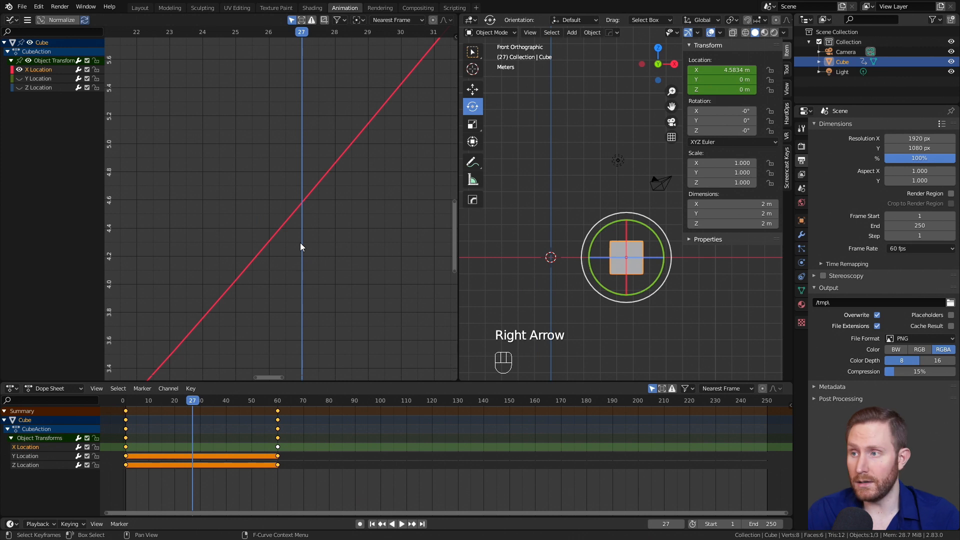
# Return to frame 1 and step repeatedly between frames 1 and 2 to examine the small movement at the curve's start.
pyautogui.scroll(-12, 290, 245)
pyautogui.moveTo(284, 245); pyautogui.dragTo(412, 108, button='middle')
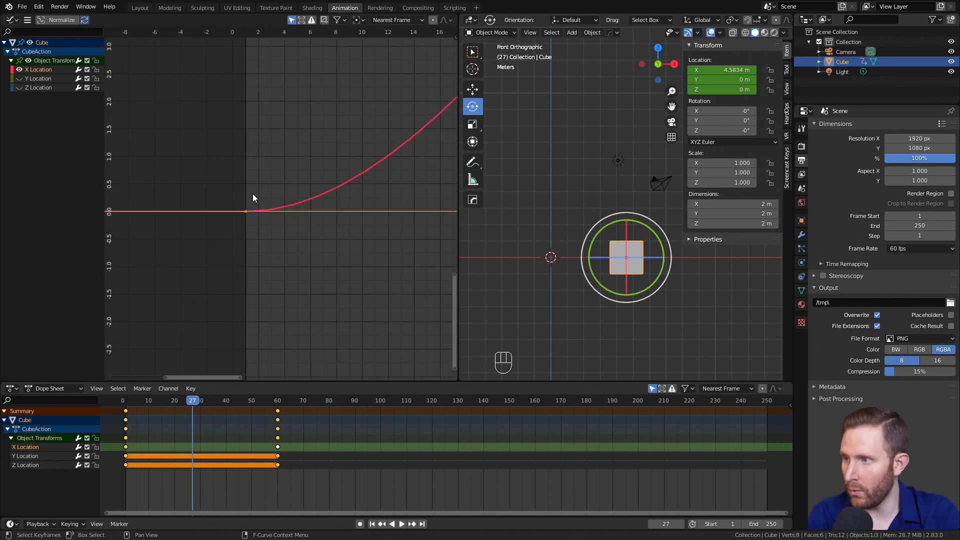
pyautogui.moveTo(283, 178); pyautogui.dragTo(356, 141, button='middle')
pyautogui.scroll(13, 334, 180)
pyautogui.click(279, 32)
pyautogui.moveTo(351, 97); pyautogui.dragTo(292, 198, button='middle')
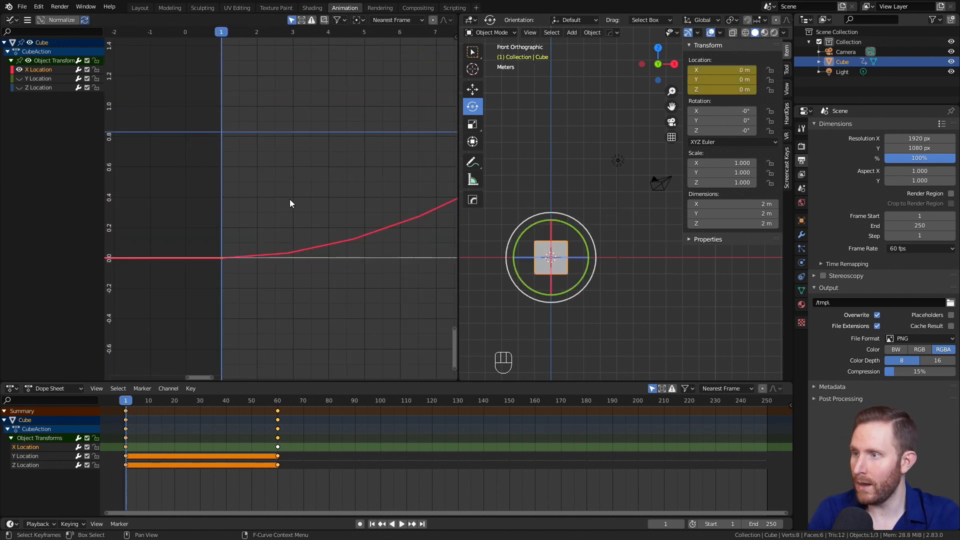
pyautogui.press('Right')
pyautogui.press('Left')
pyautogui.press('Right')
pyautogui.press('Left')
pyautogui.press('Right')
pyautogui.press('Left')
pyautogui.press('Right')
pyautogui.press('Left')
pyautogui.press('Right')
pyautogui.press('Left')
pyautogui.press('Right')
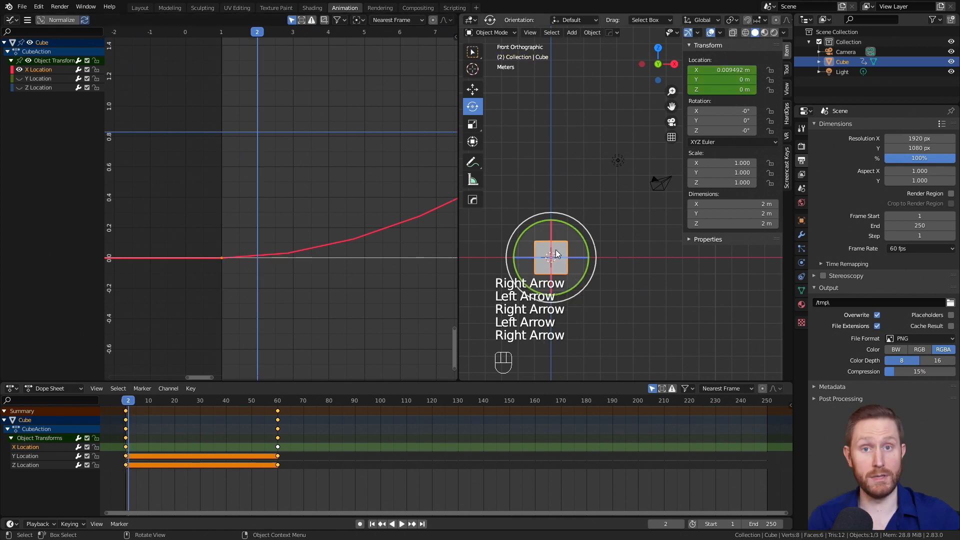
pyautogui.press('Left')
pyautogui.press('Right')
pyautogui.press('Left')
# Play the cube's animation past its second keyframe, stop it and return to frame 1.
pyautogui.scroll(-10, 298, 211)
pyautogui.scroll(-5, 308, 213)
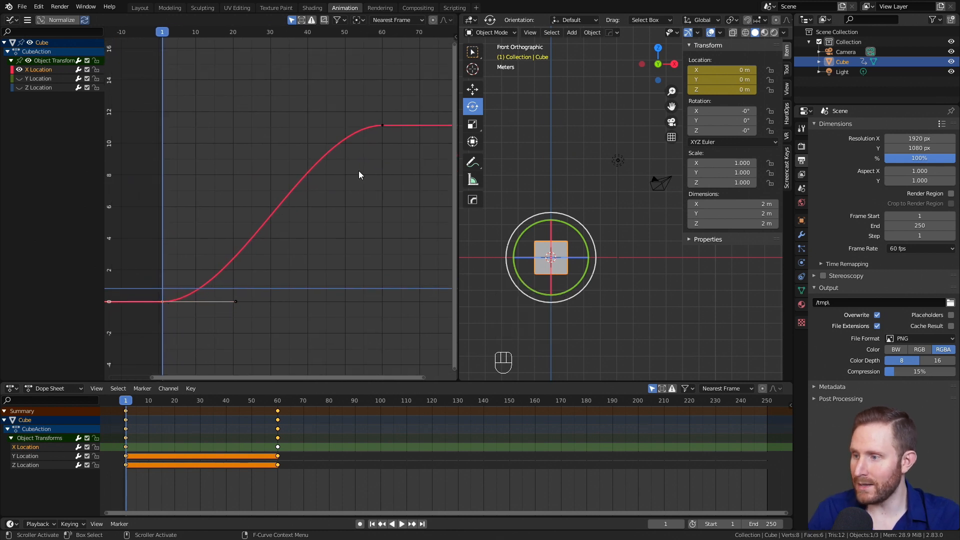
pyautogui.press('space')
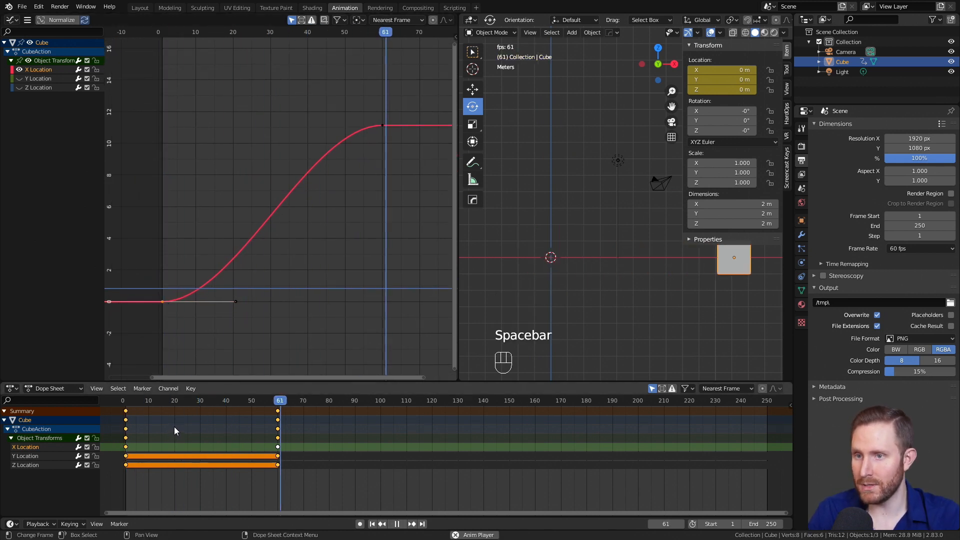
pyautogui.press('space')
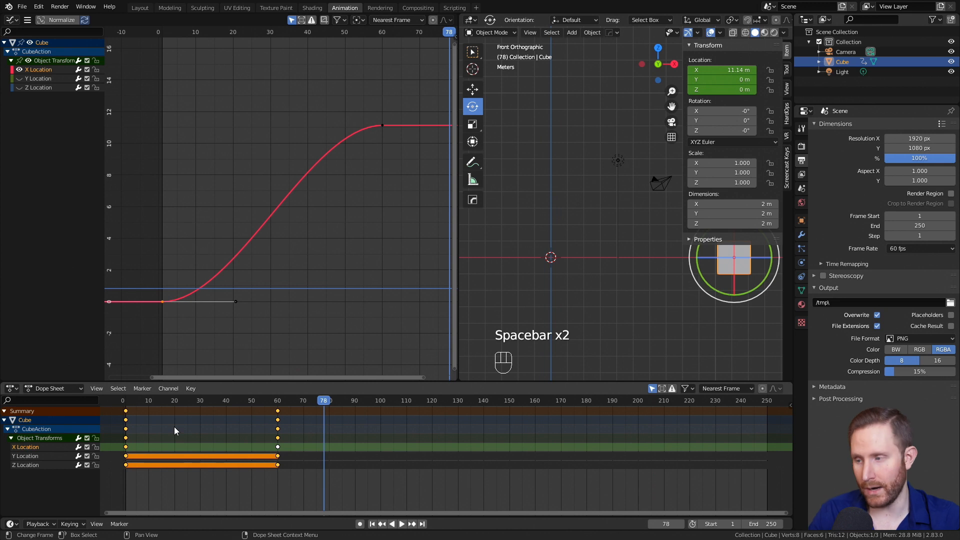
pyautogui.click(127, 401)
# Select all keyframes on the cube's X Location curve and set their interpolation mode to Constant.
pyautogui.scroll(-3, 228, 175)
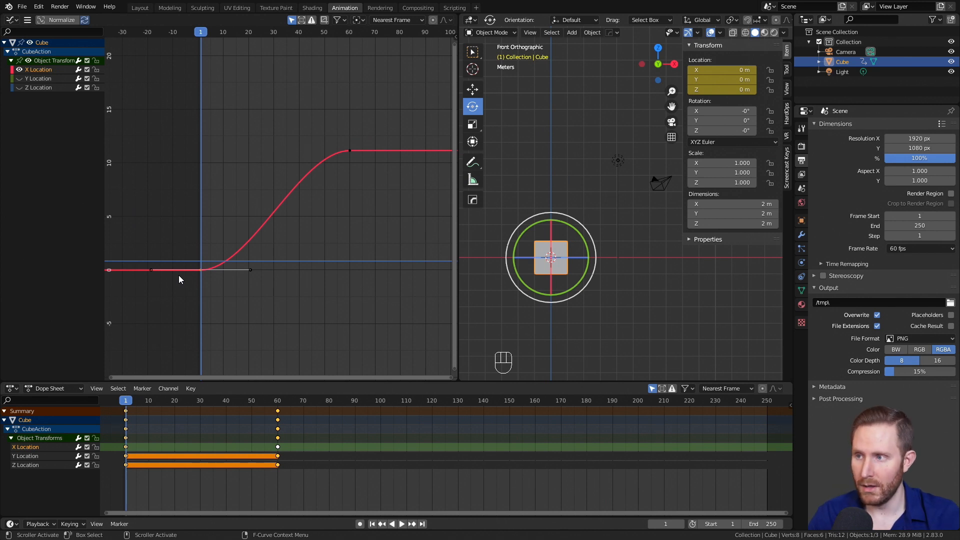
pyautogui.moveTo(325, 179); pyautogui.dragTo(310, 191, button='middle')
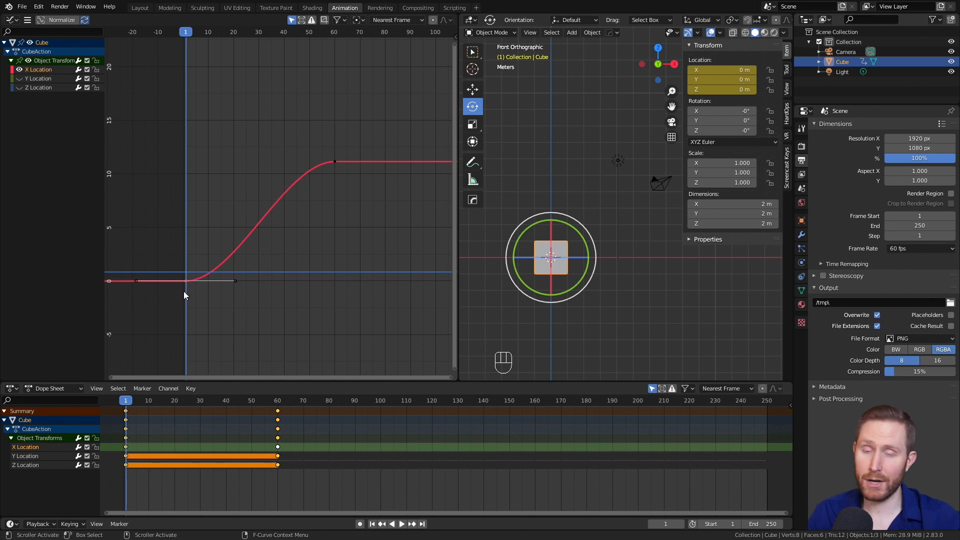
pyautogui.press('a')
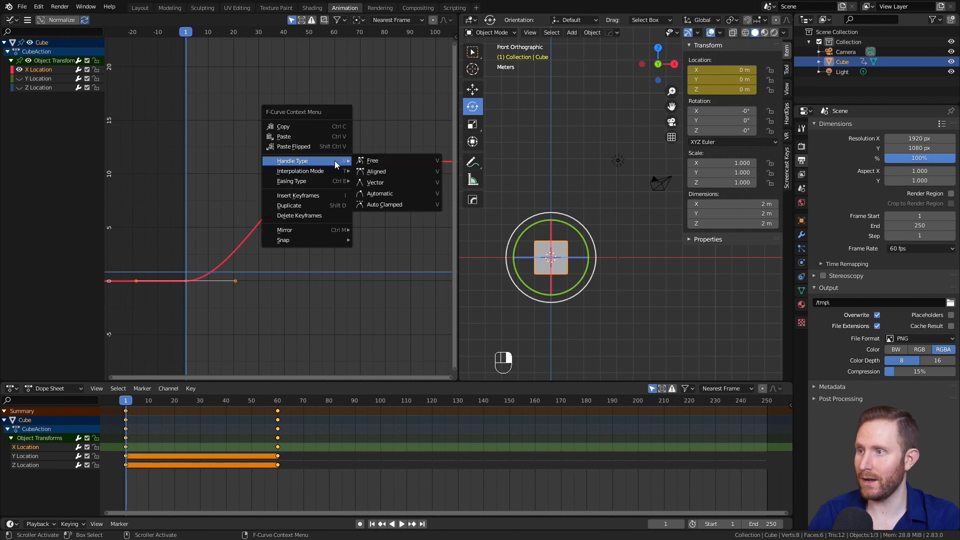
pyautogui.moveTo(320, 173)
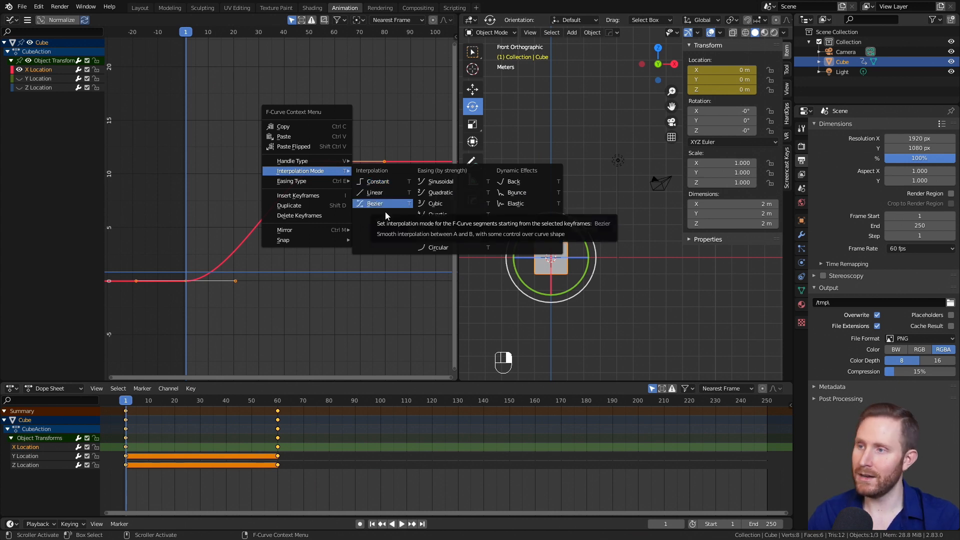
pyautogui.click(385, 185)
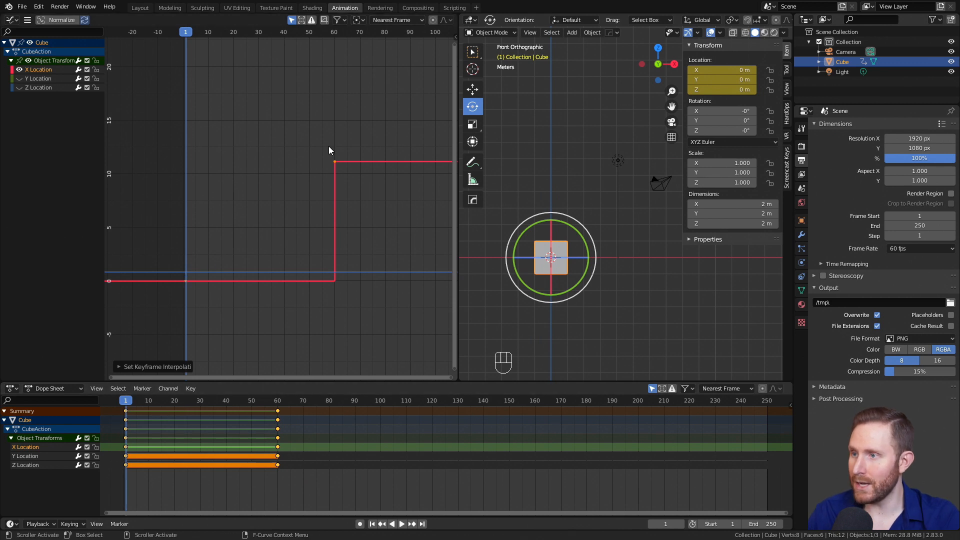
# Play the cube's animation with Constant interpolation past frame 60, then return to frame 1.
pyautogui.press('space')
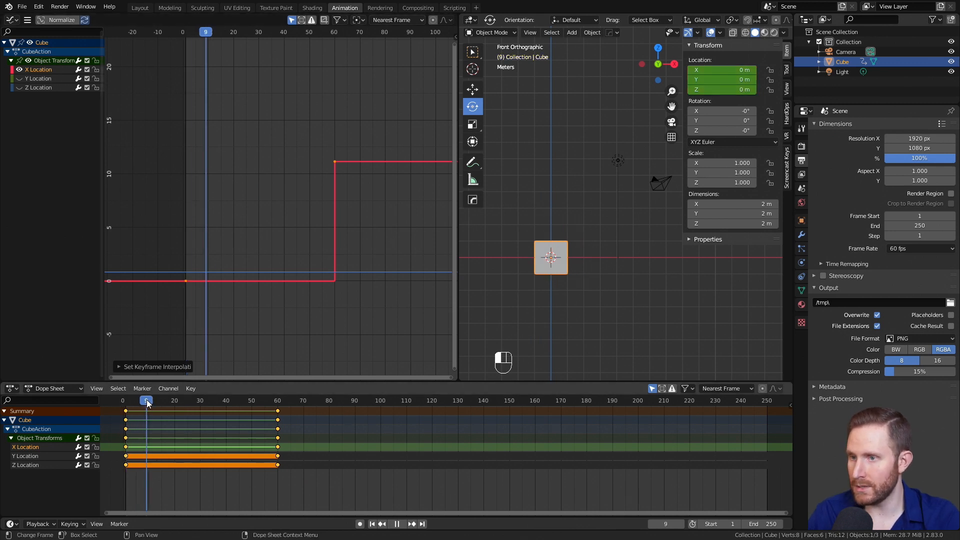
pyautogui.press('space')
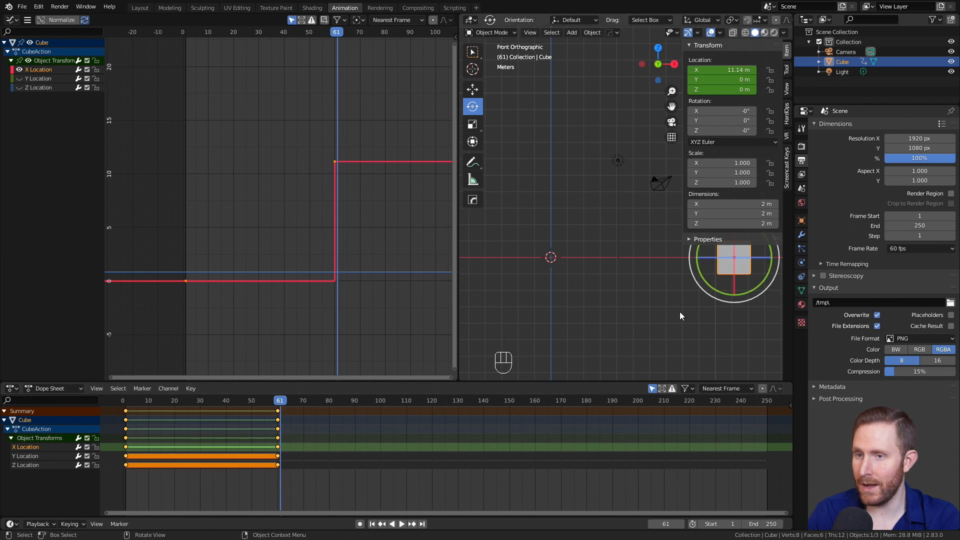
pyautogui.moveTo(281, 400)
pyautogui.mouseDown()
pyautogui.moveTo(198, 406)
pyautogui.moveTo(290, 404)
pyautogui.mouseUp()
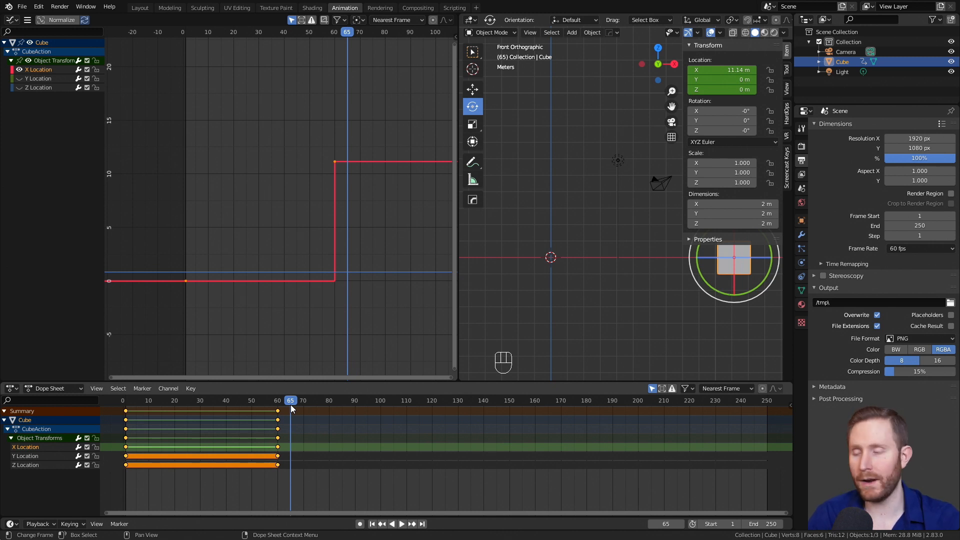
pyautogui.click(124, 406)
pyautogui.press('space')
pyautogui.moveTo(125, 408)
pyautogui.mouseDown()
pyautogui.moveTo(218, 405)
pyautogui.moveTo(126, 410)
pyautogui.mouseUp()
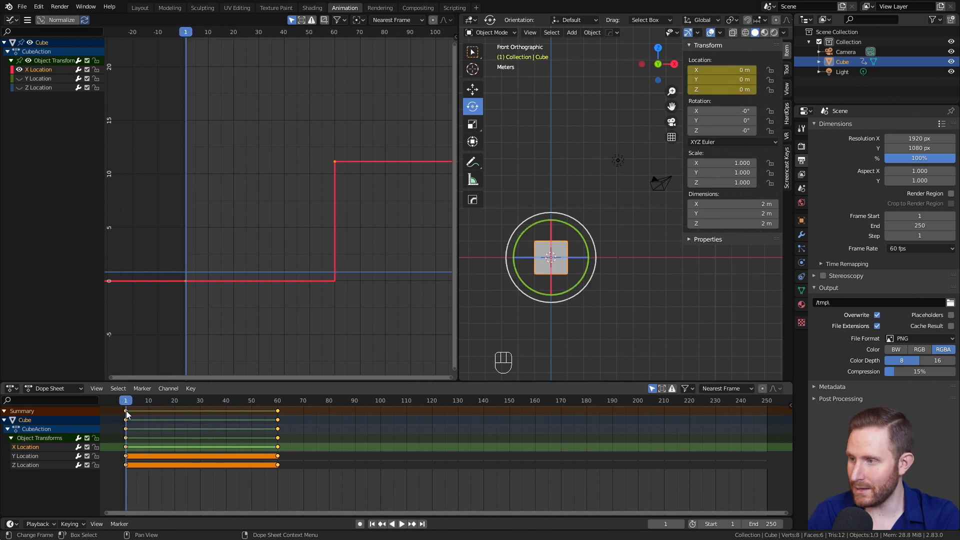
# Set the interpolation mode of the selected X Location keyframes to Linear.
pyautogui.rightClick(338, 164)
pyautogui.moveTo(335, 160)
pyautogui.click(376, 181)
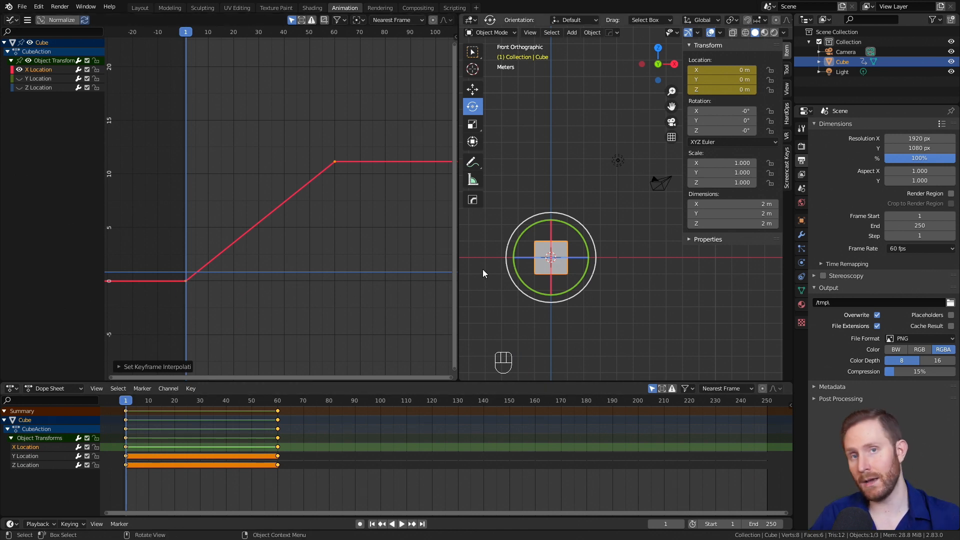
# Play the cube's Linear animation several times from frame 1 to examine its movement, ending back at frame 1.
pyautogui.press('space')
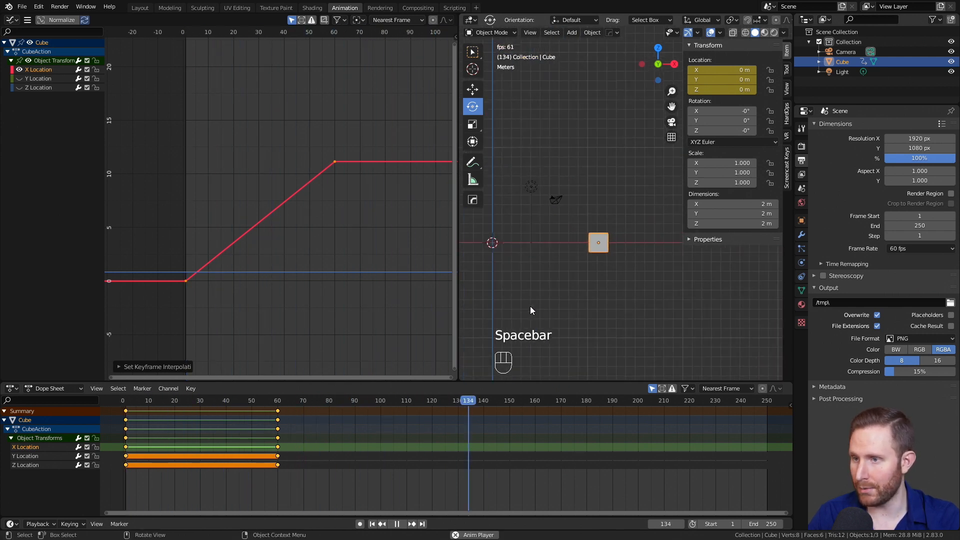
pyautogui.press('space')
pyautogui.click(124, 402)
pyautogui.press('space')
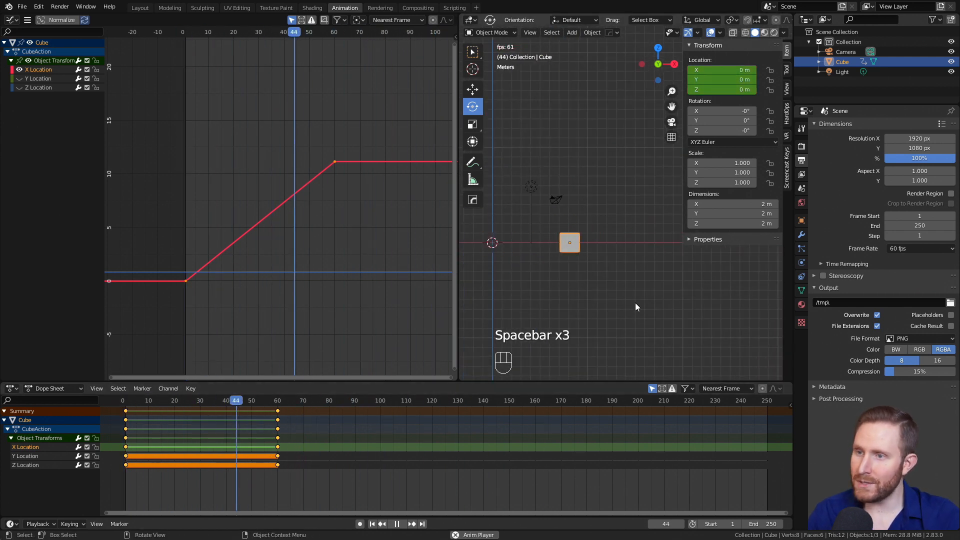
pyautogui.press('space')
pyautogui.hotkey('shift', 'Left')
pyautogui.press('space')
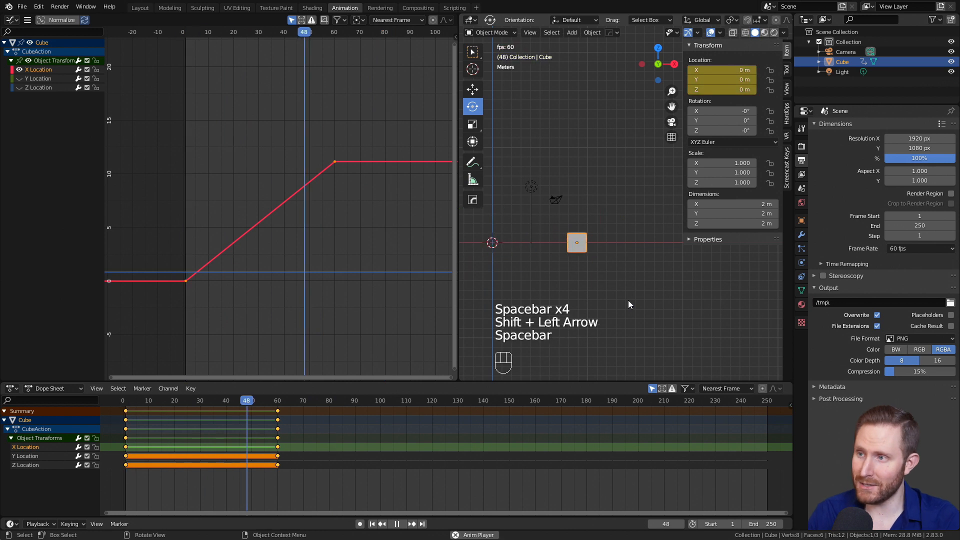
pyautogui.press('space')
pyautogui.hotkey('shift', 'Left')
pyautogui.press('space')
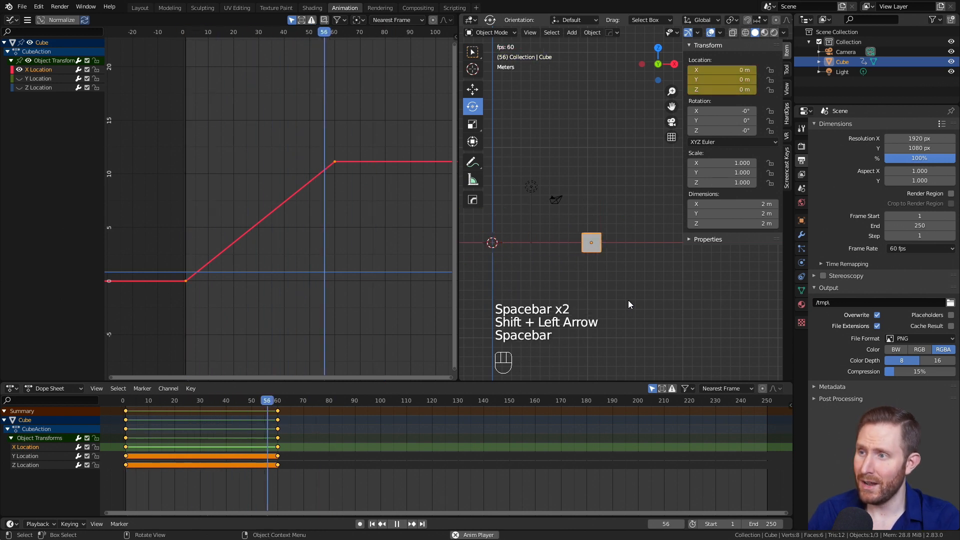
pyautogui.press('space')
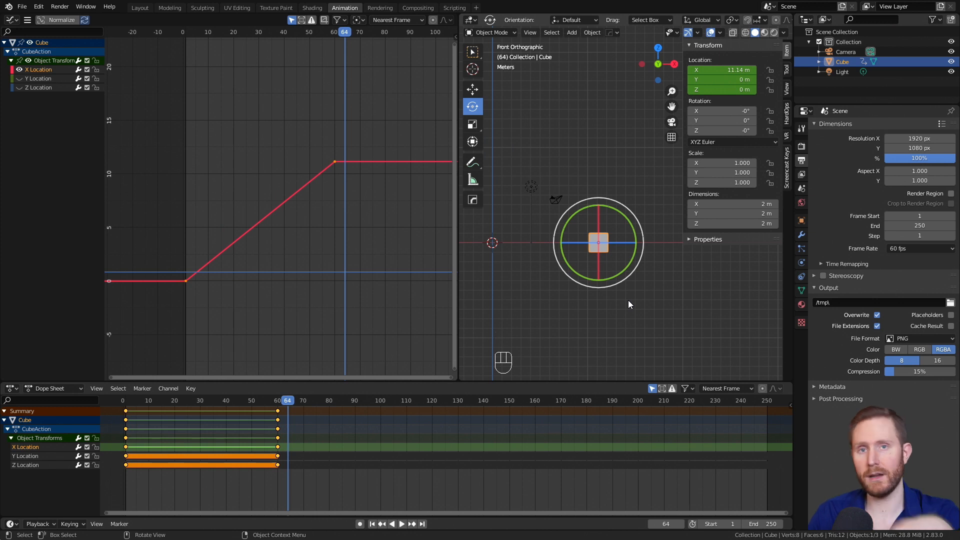
pyautogui.hotkey('shift', 'Left')
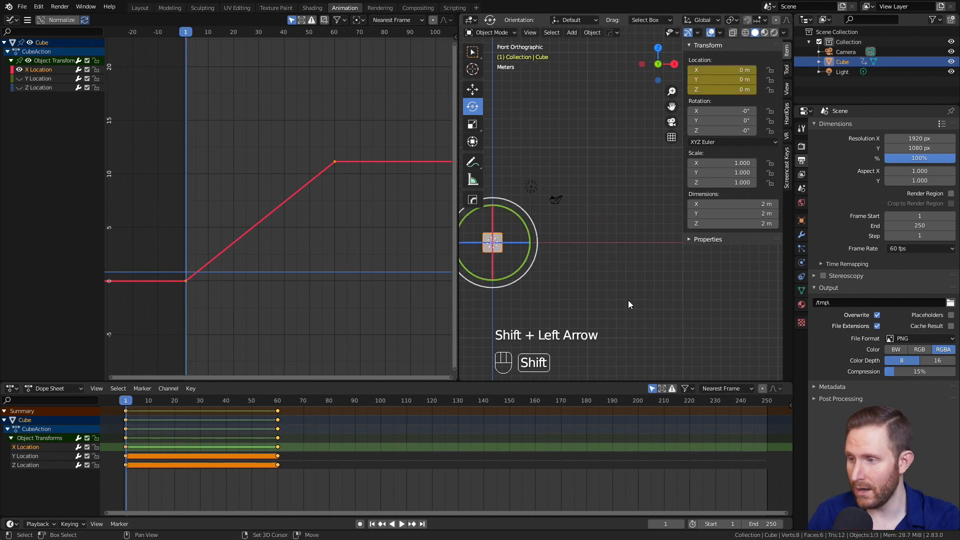
# Set the interpolation mode of the selected X Location keyframes to Bezier.
pyautogui.keyDown('shift'); pyautogui.moveTo(536, 244); pyautogui.dragTo(604, 227, button='middle'); pyautogui.keyUp('shift')
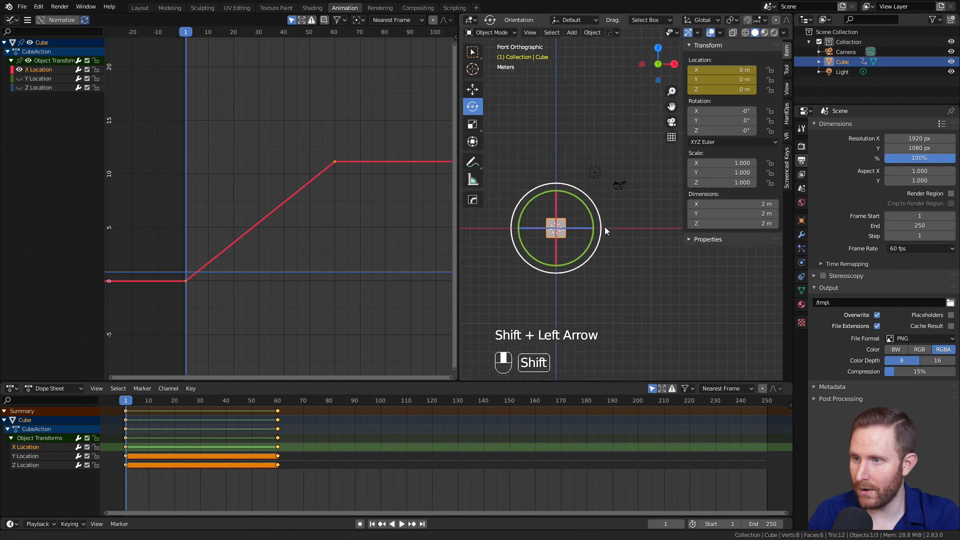
pyautogui.scroll(2, 350, 170)
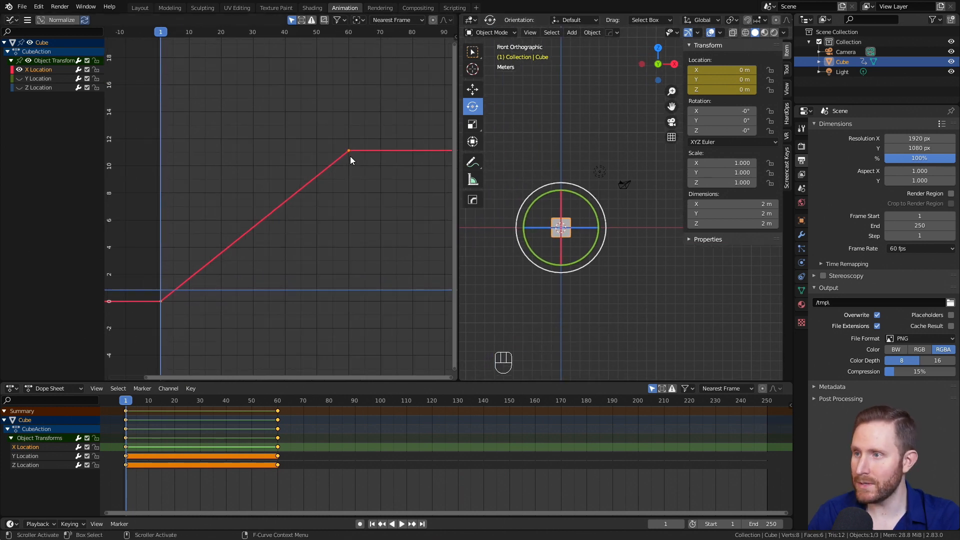
pyautogui.rightClick(349, 150)
pyautogui.moveTo(347, 149)
pyautogui.click(388, 182)
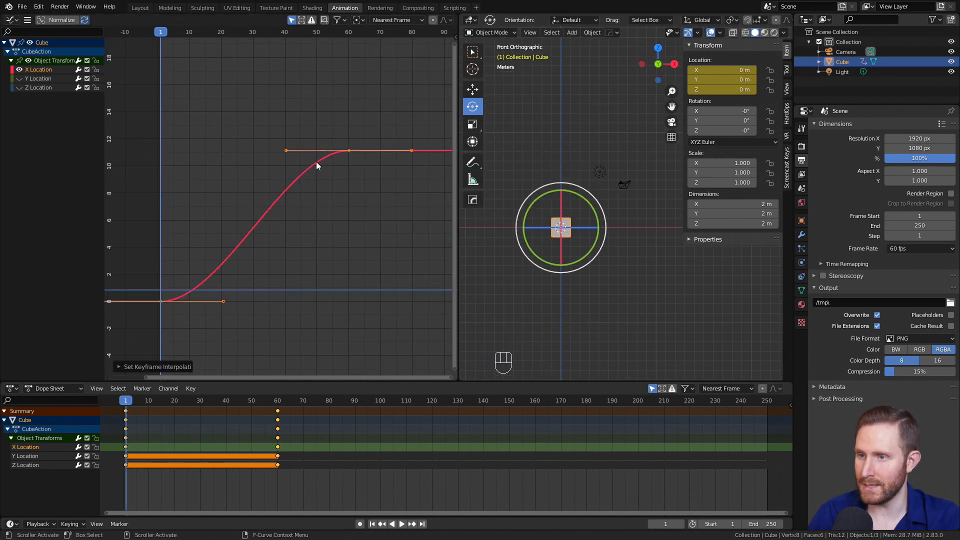
# Scale the right handle of the frame 1 keyframe on the X Location curve out to about frame 80.
pyautogui.scroll(-2, 301, 188)
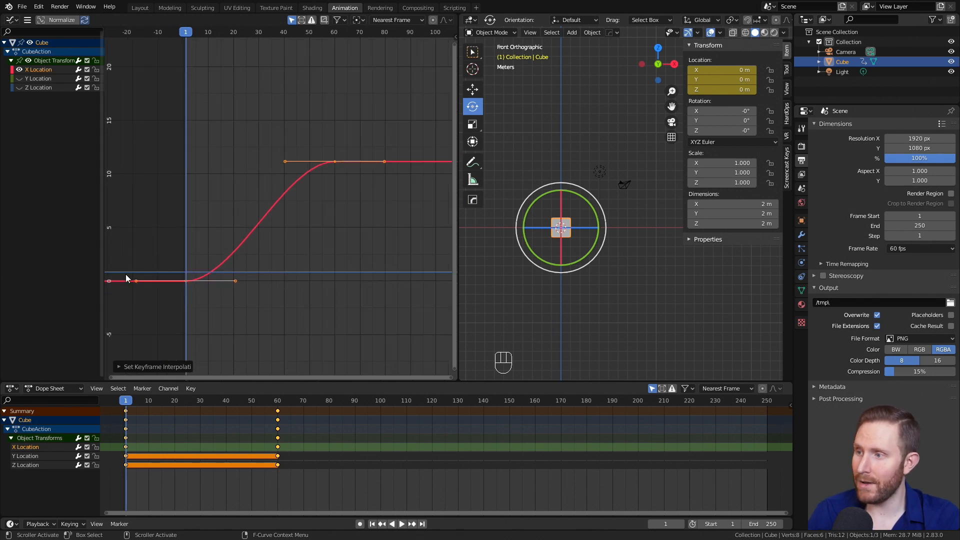
pyautogui.moveTo(275, 188); pyautogui.dragTo(302, 180, button='middle')
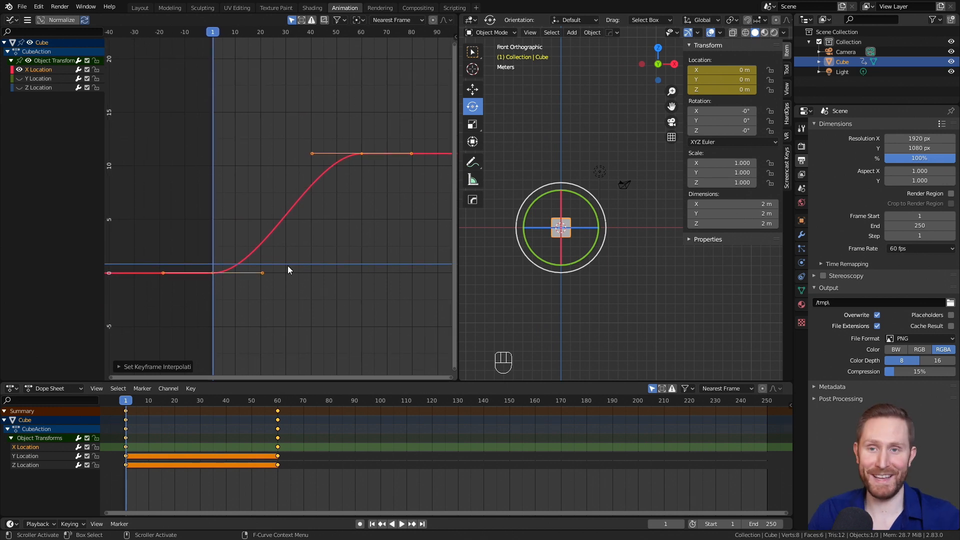
pyautogui.scroll(1, 280, 275)
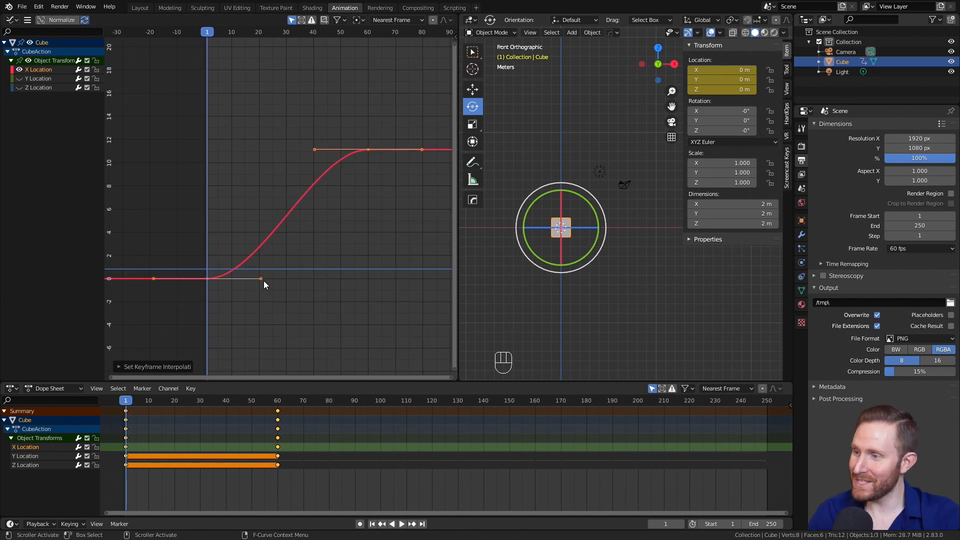
pyautogui.click(260, 278)
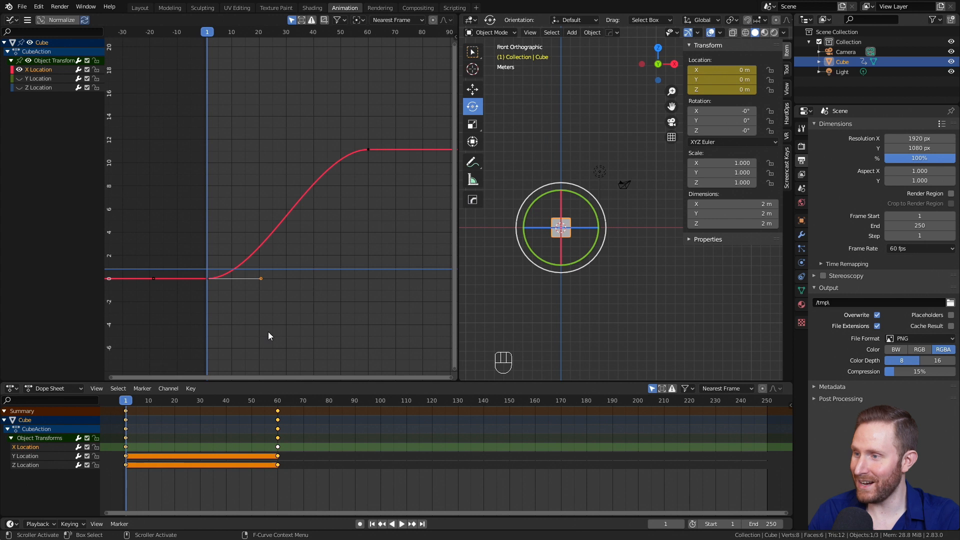
pyautogui.click(329, 303)
pyautogui.click(260, 278)
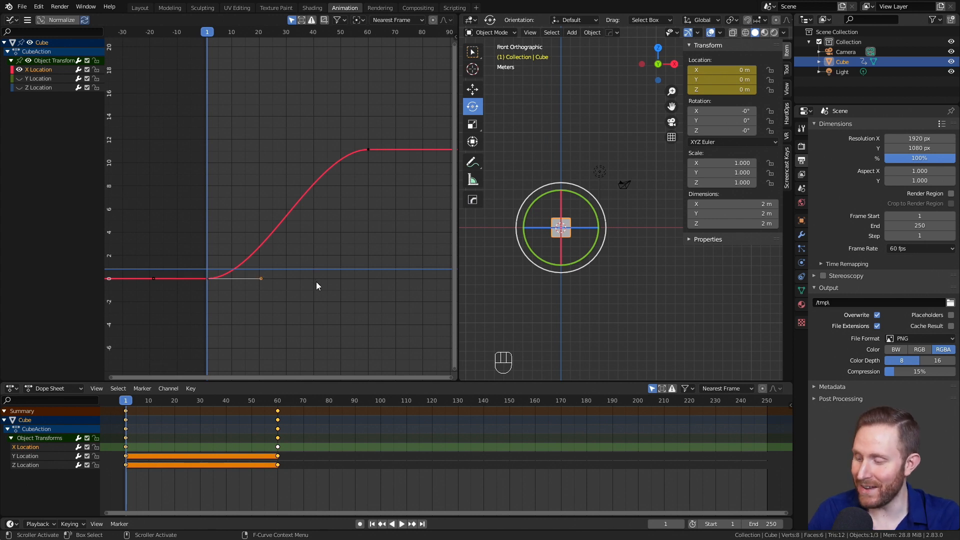
pyautogui.press('s')
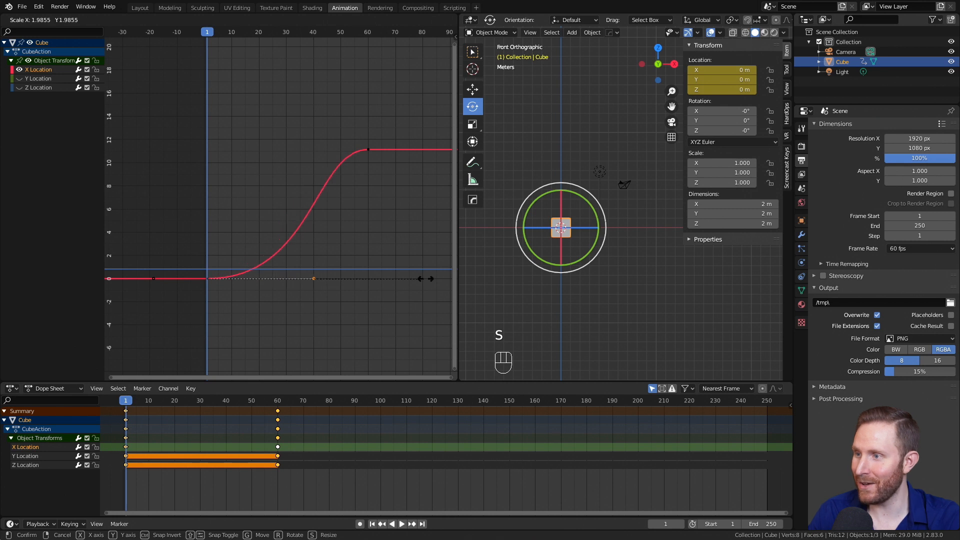
pyautogui.click(288, 258)
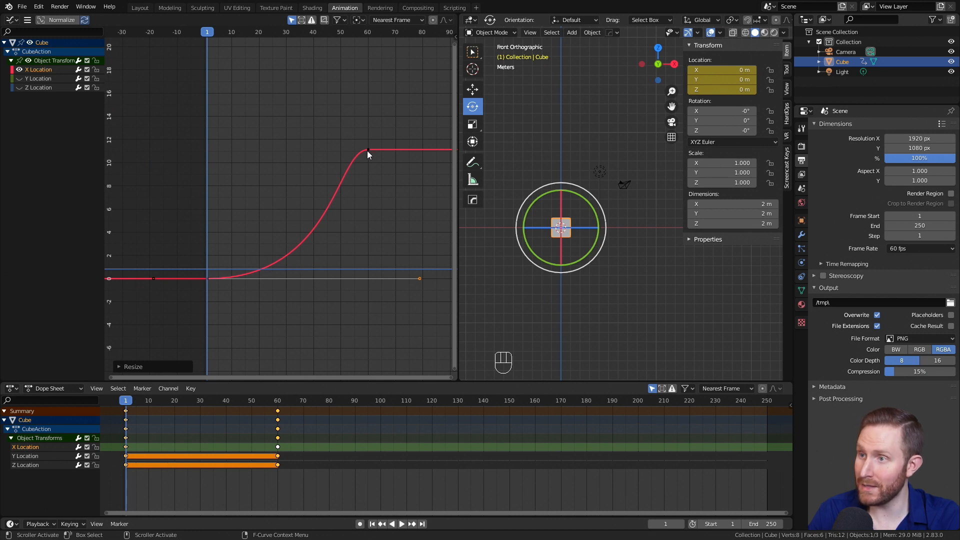
# Play the cube's animation twice to examine the effect of the lengthened handle, ending at frame 1.
pyautogui.press('space')
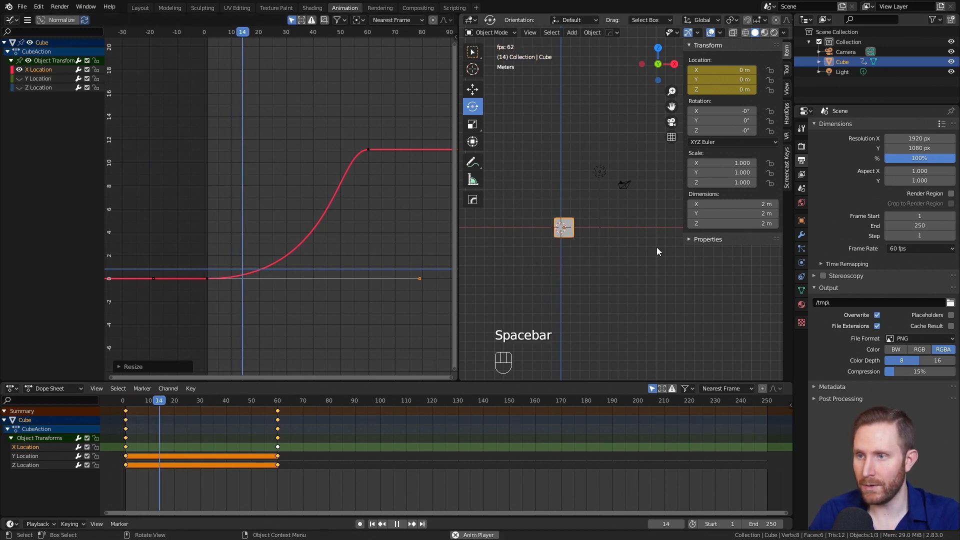
pyautogui.keyDown('shift'); pyautogui.moveTo(664, 255); pyautogui.dragTo(620, 271, button='middle'); pyautogui.keyUp('shift')
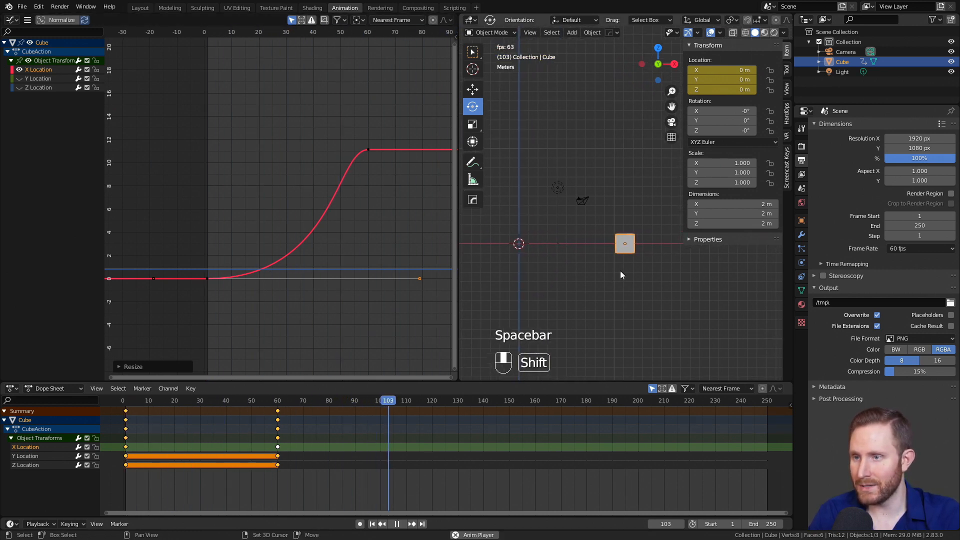
pyautogui.press('space')
pyautogui.click(124, 406)
pyautogui.press('space')
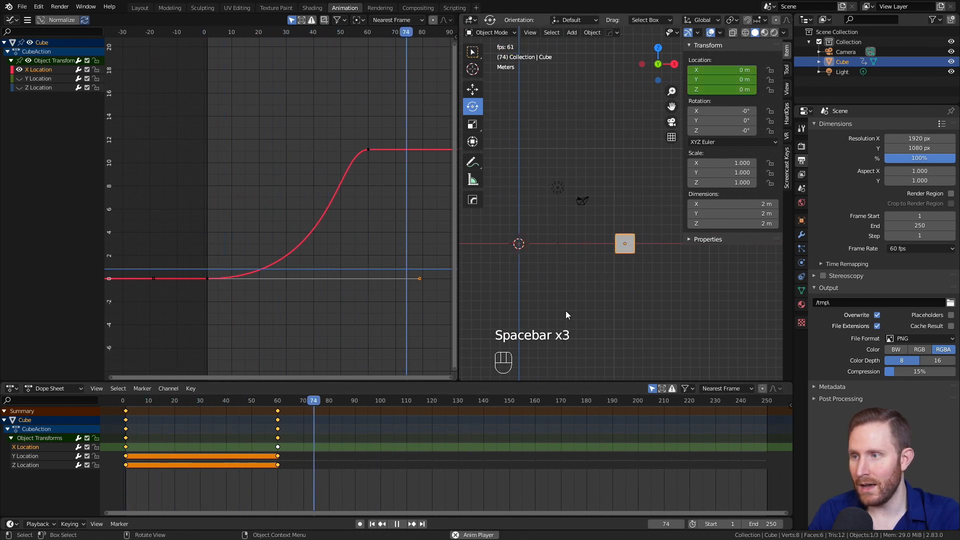
pyautogui.press('space')
pyautogui.click(126, 400)
# Undo the handle lengthening and scale the frame 1 keyframe's handles to 0 on the X Location curve.
pyautogui.hotkey('ctrl', 'z')
pyautogui.hotkey('ctrl', 'z')
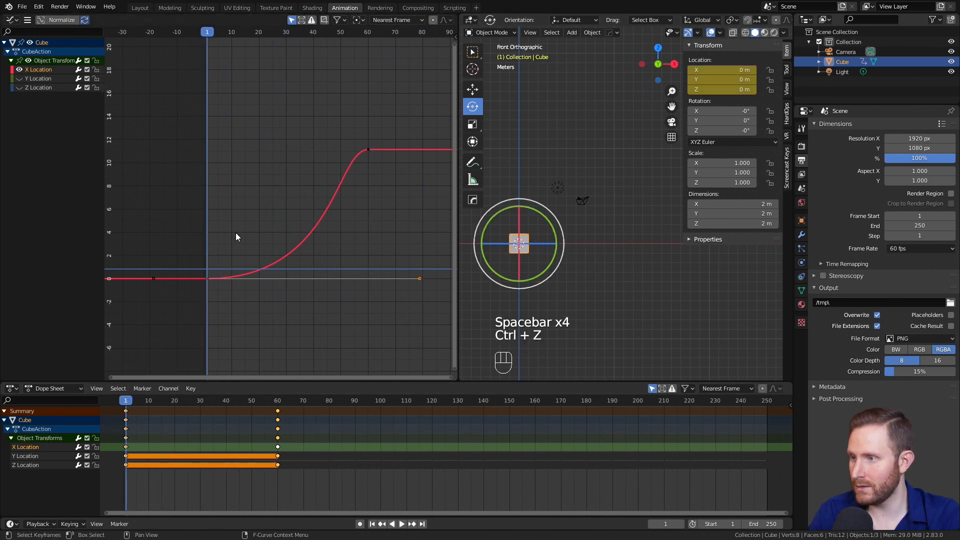
pyautogui.click(206, 279)
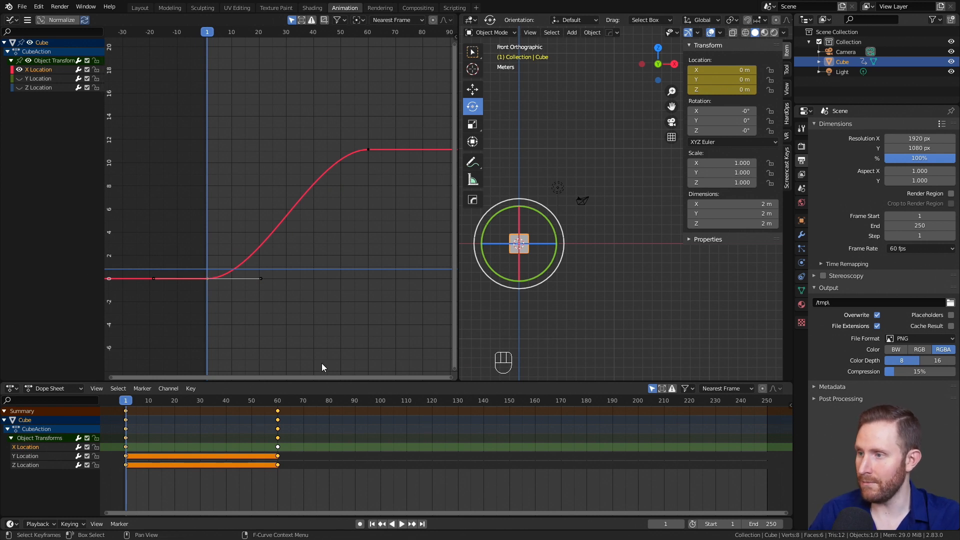
pyautogui.press('s')
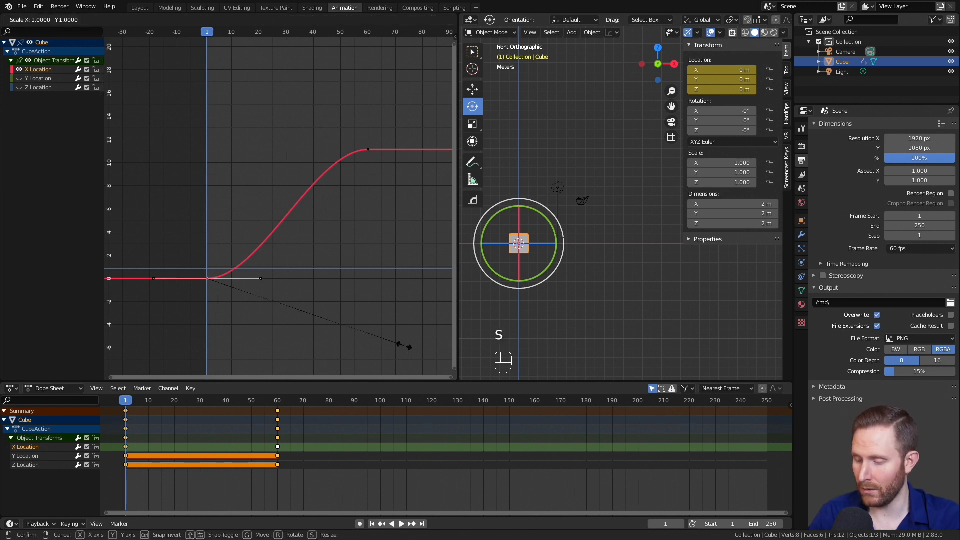
pyautogui.press('0')
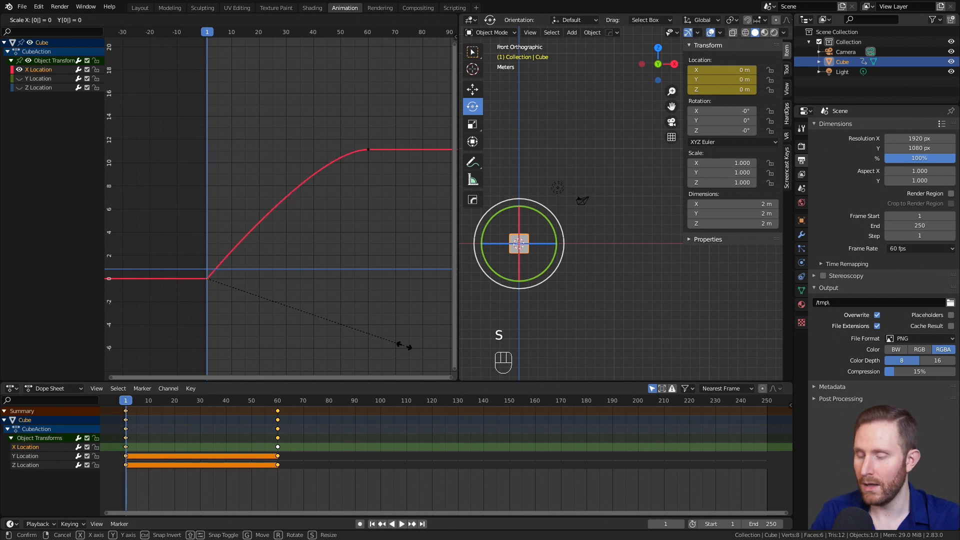
pyautogui.click(403, 346)
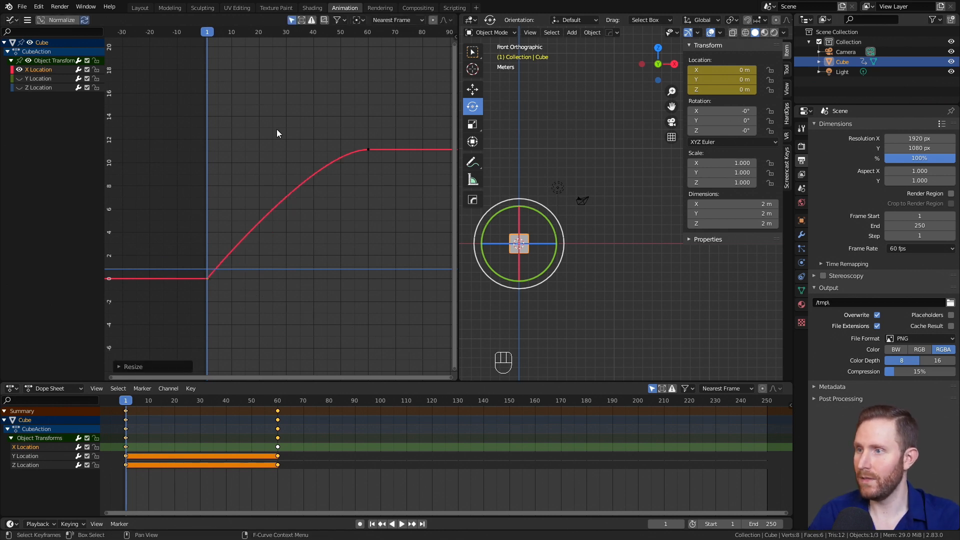
# Scale the left handle of the frame 60 keyframe on the X Location curve out to about frame 15.
pyautogui.click(368, 149)
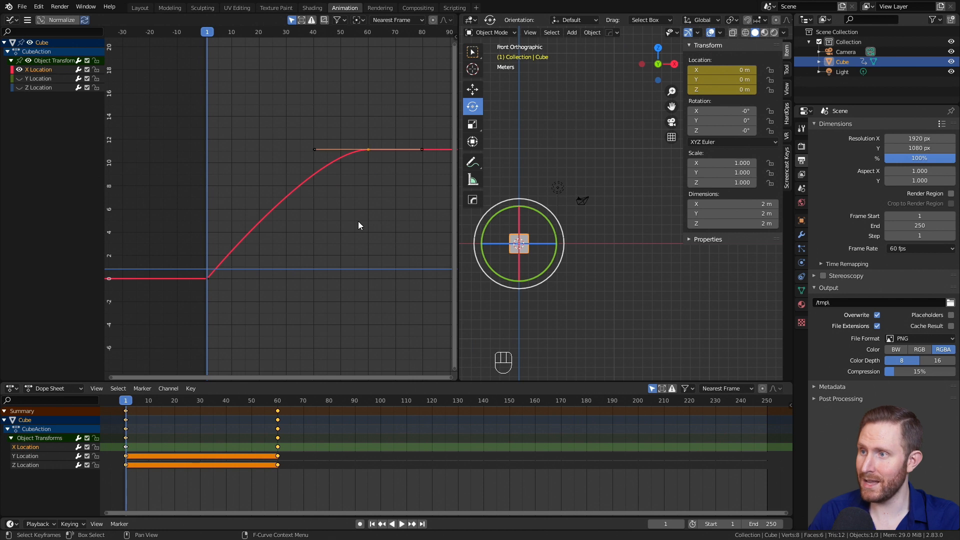
pyautogui.click(313, 149)
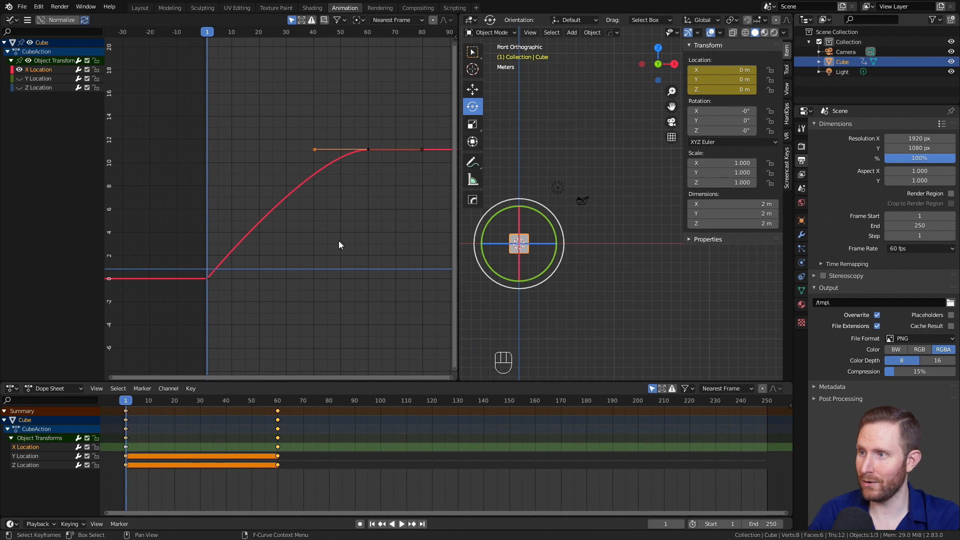
pyautogui.press('s')
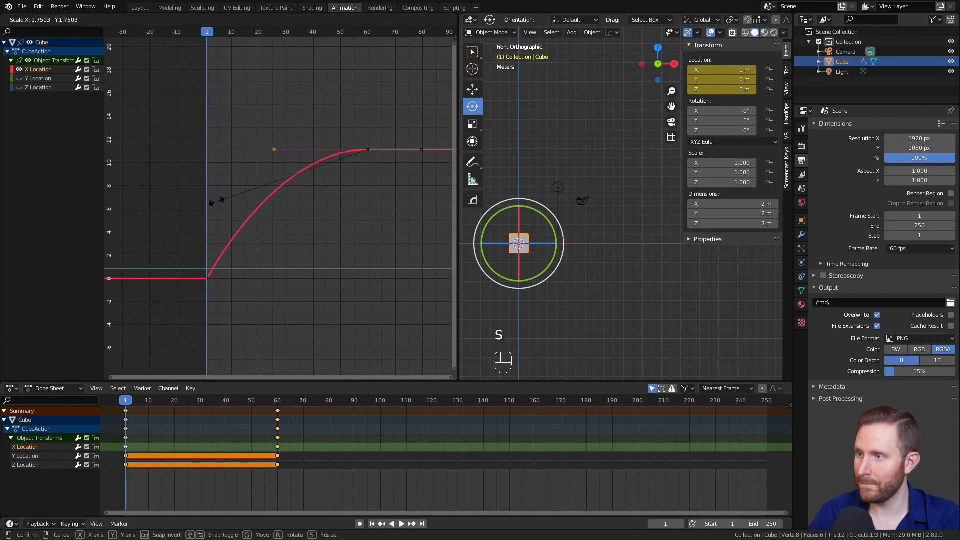
pyautogui.click(167, 209)
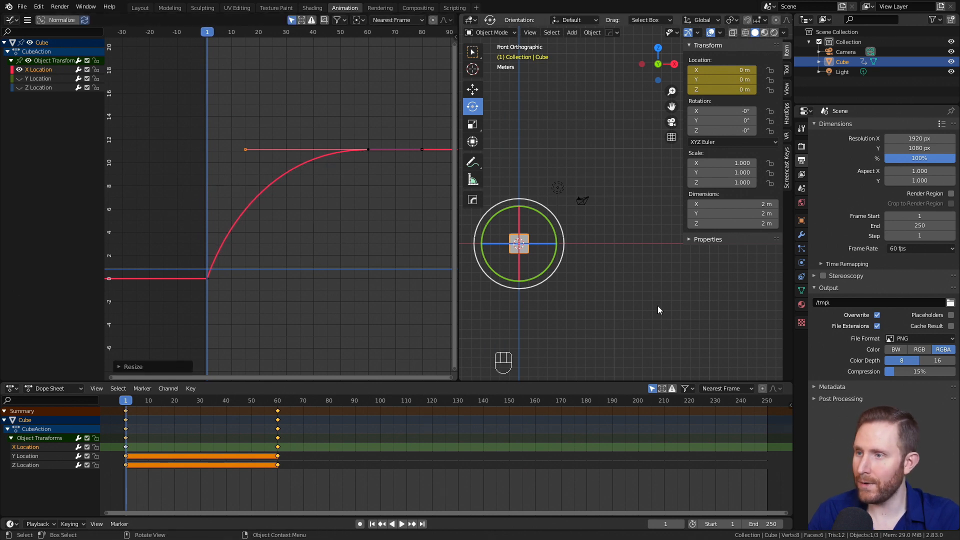
# Play the cube's animation twice and scrub between frames 1 and 60 to examine the effect of the lengthened left handle.
pyautogui.press('space')
pyautogui.press('space')
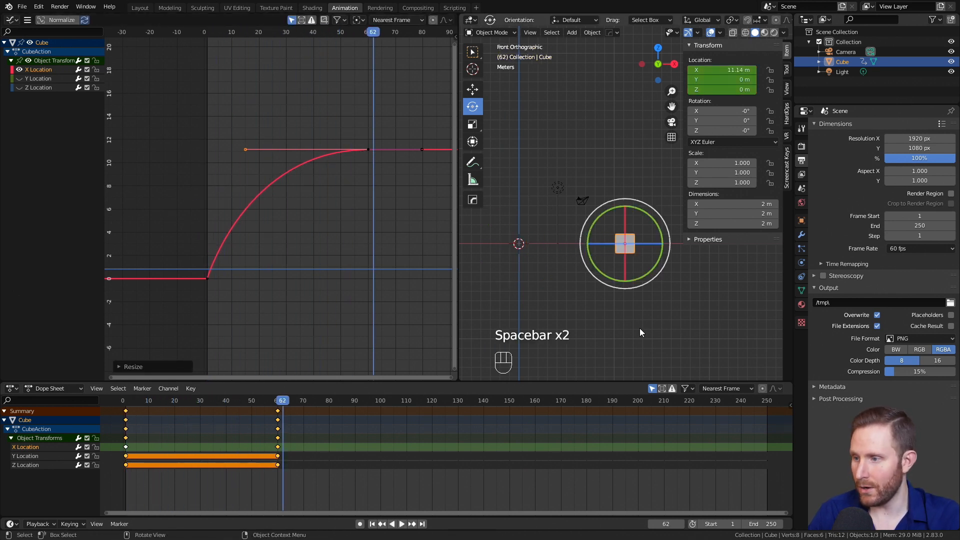
pyautogui.hotkey('shift', 'Left')
pyautogui.press('space')
pyautogui.press('space')
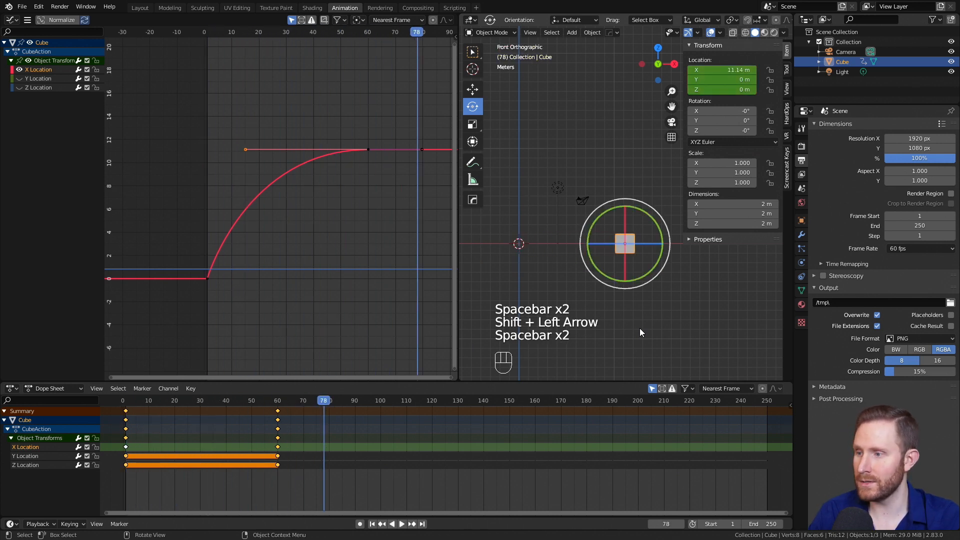
pyautogui.click(277, 402)
pyautogui.click(127, 401)
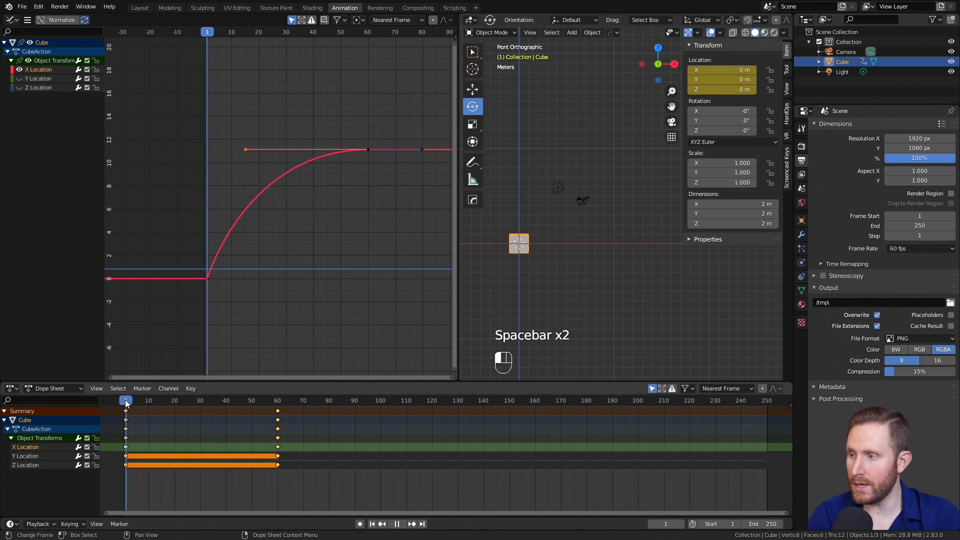
pyautogui.click(279, 403)
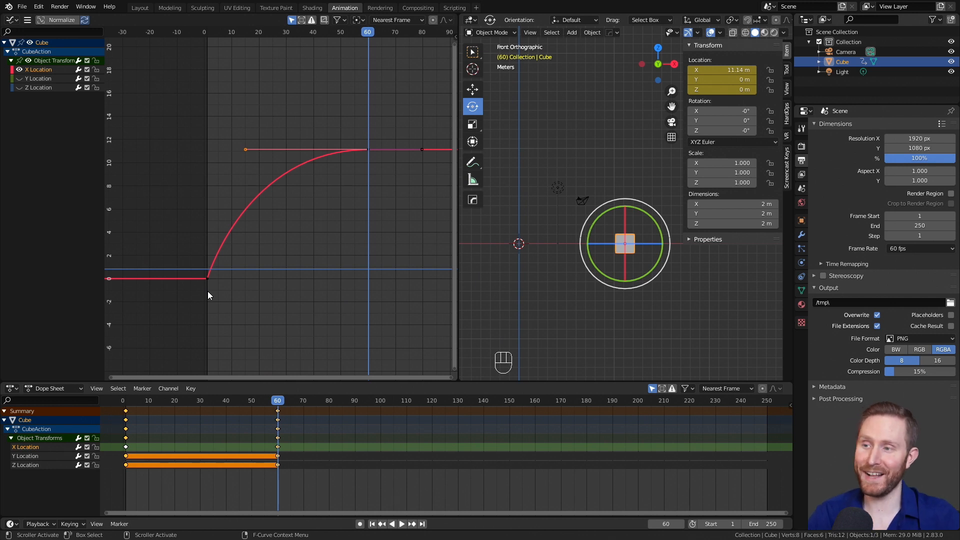
# Delete the animated cube and add a UV sphere at the world origin in its place.
pyautogui.keyDown('shift'); pyautogui.moveTo(505, 264); pyautogui.dragTo(608, 268, button='middle'); pyautogui.keyUp('shift')
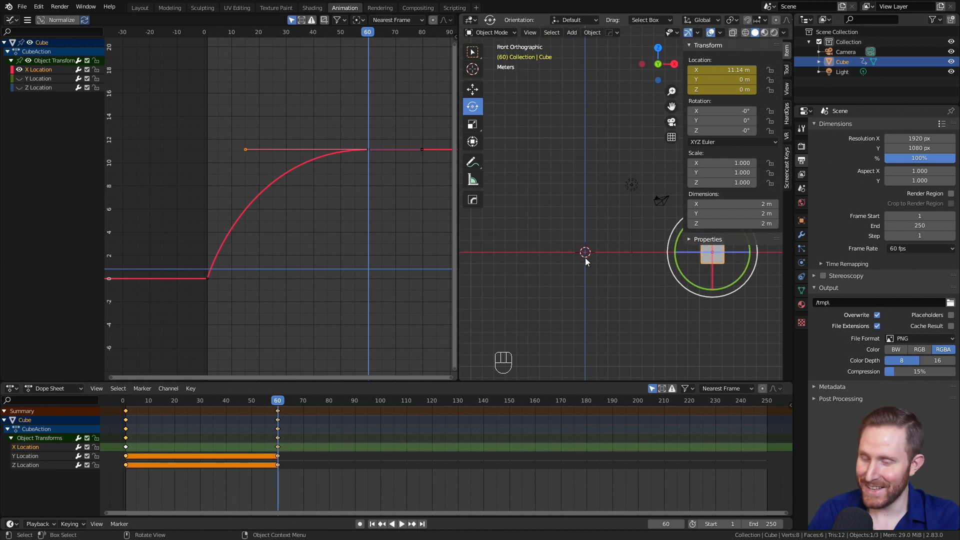
pyautogui.scroll(-1, 585, 256)
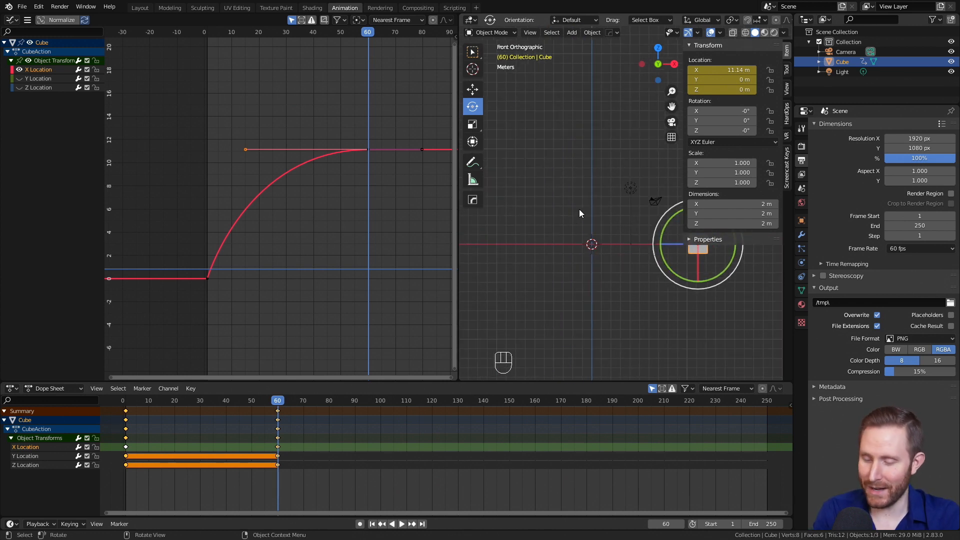
pyautogui.press('Delete')
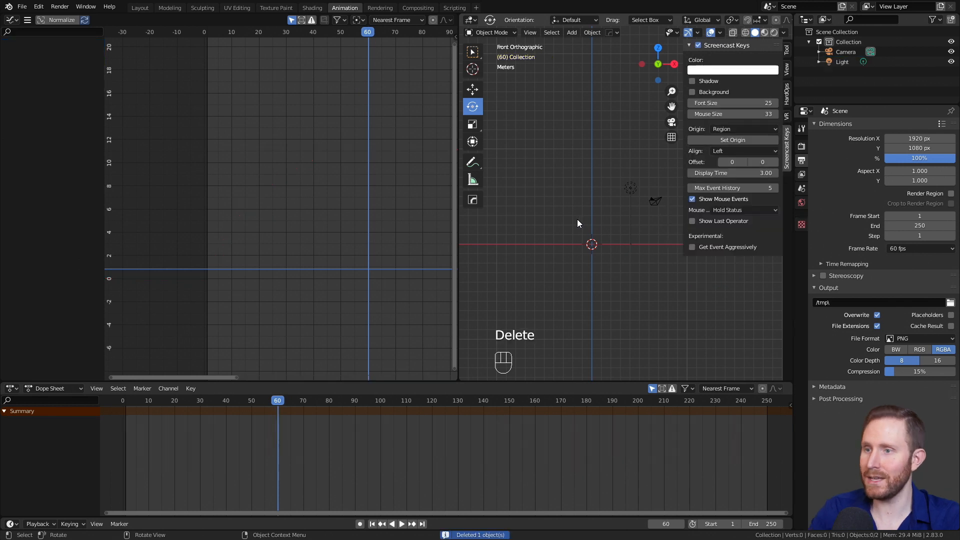
pyautogui.scroll(4, 576, 239)
pyautogui.keyDown('shift'); pyautogui.moveTo(568, 264); pyautogui.dragTo(604, 227, button='middle'); pyautogui.keyUp('shift')
pyautogui.click(572, 32)
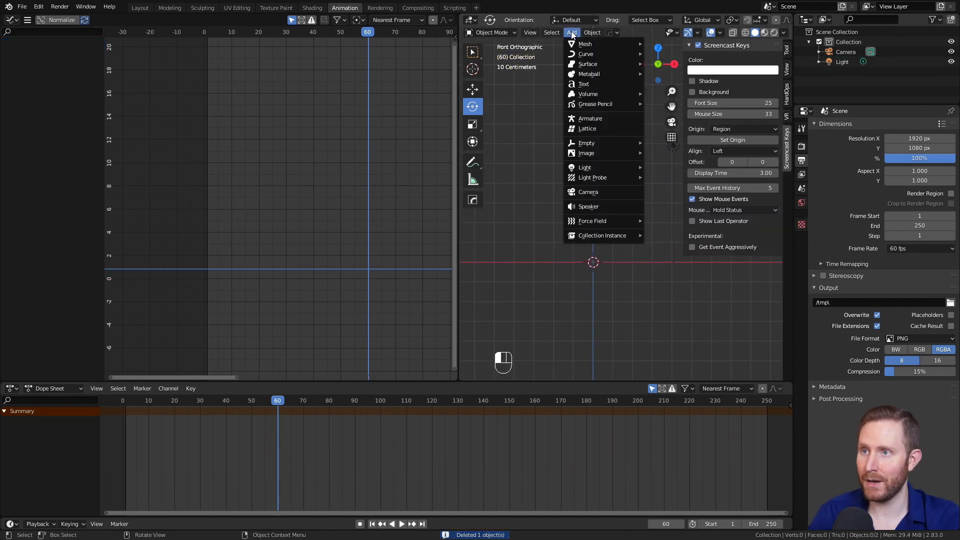
pyautogui.moveTo(577, 42)
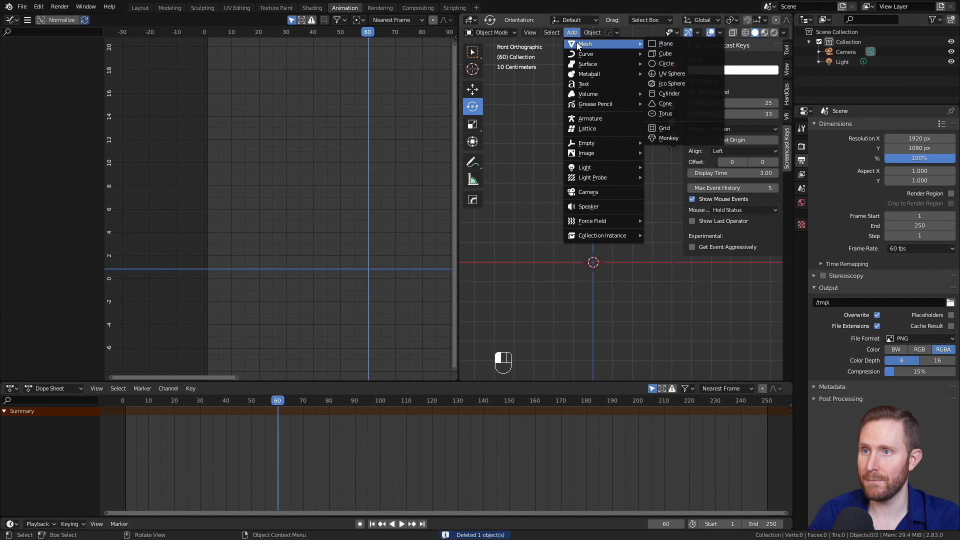
pyautogui.click(658, 74)
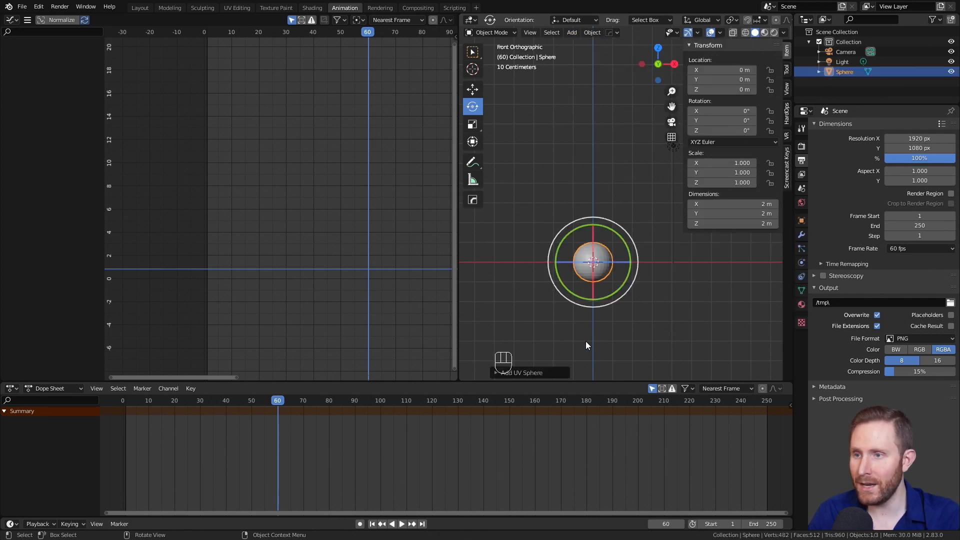
# Apply smooth shading to the UV sphere.
pyautogui.scroll(6, 590, 327)
pyautogui.keyDown('shift'); pyautogui.moveTo(550, 333); pyautogui.dragTo(610, 188, button='middle'); pyautogui.keyUp('shift')
pyautogui.scroll(2, 575, 225)
pyautogui.scroll(1, 590, 180)
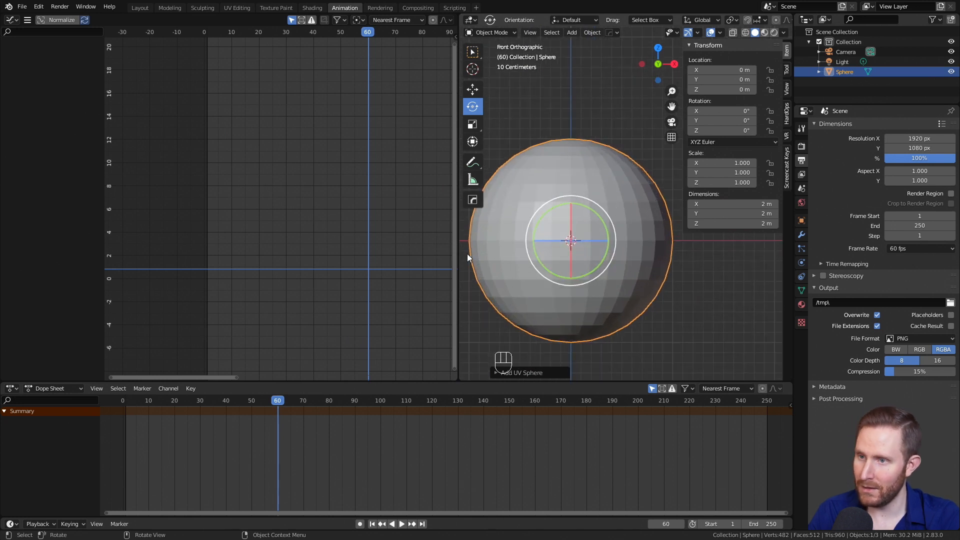
pyautogui.scroll(-10, 605, 252)
pyautogui.keyDown('shift'); pyautogui.moveTo(631, 161); pyautogui.dragTo(607, 200, button='middle'); pyautogui.keyUp('shift')
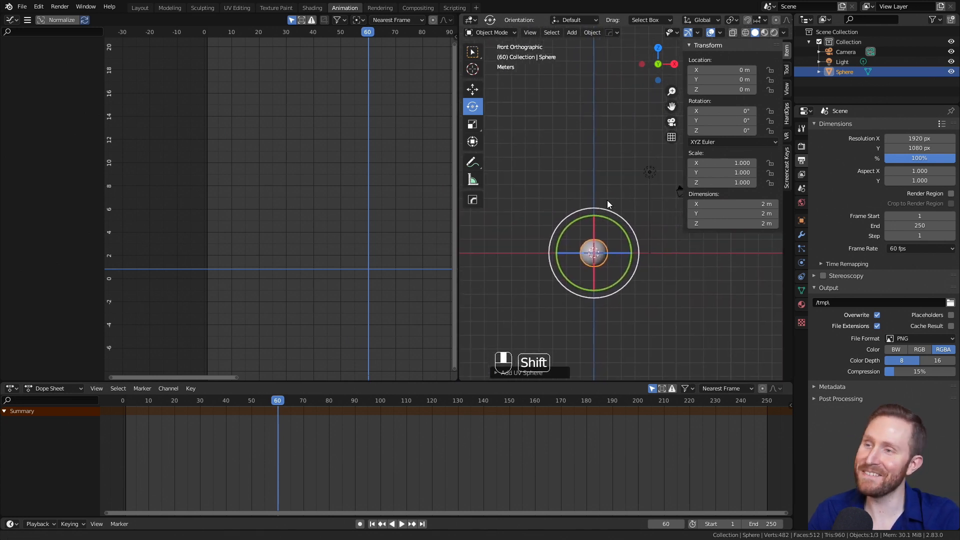
pyautogui.click(591, 33)
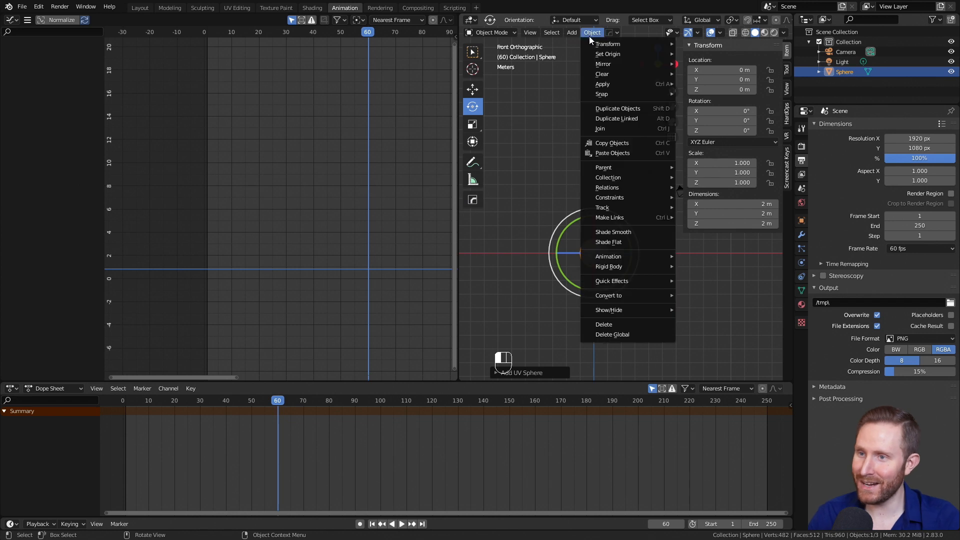
pyautogui.click(618, 232)
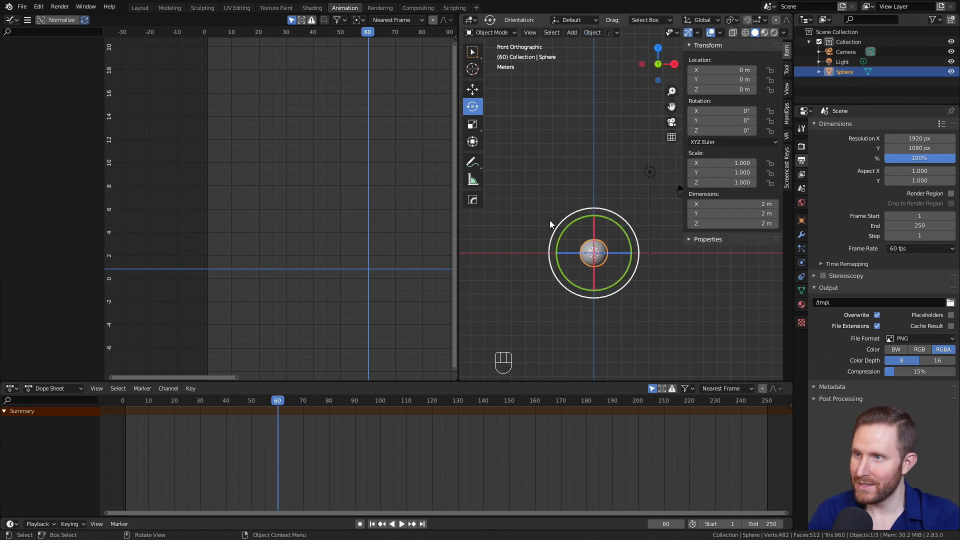
# Raise the sphere along Z to about 1.02 m so it rests on the ground line, and widen the 3D viewport.
pyautogui.click(473, 89)
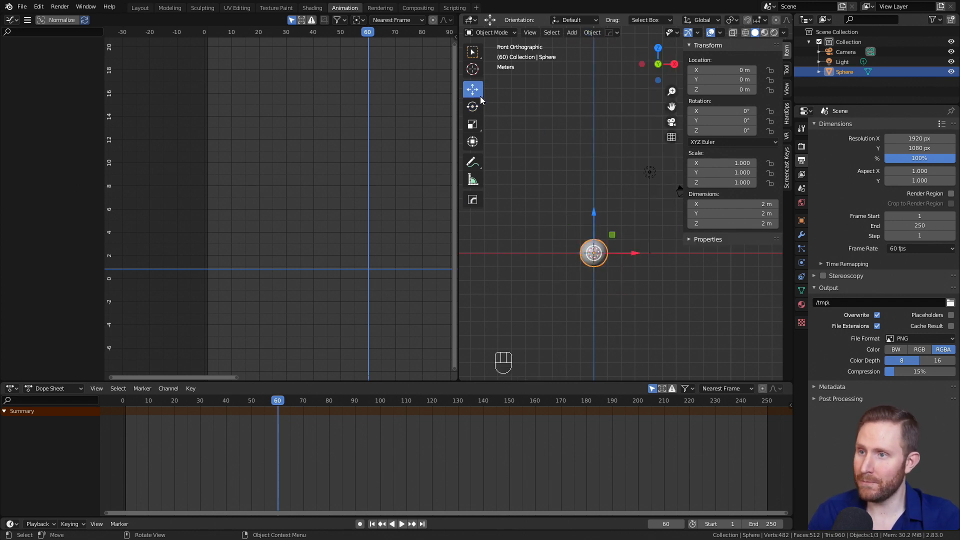
pyautogui.moveTo(593, 215); pyautogui.dragTo(590, 204)
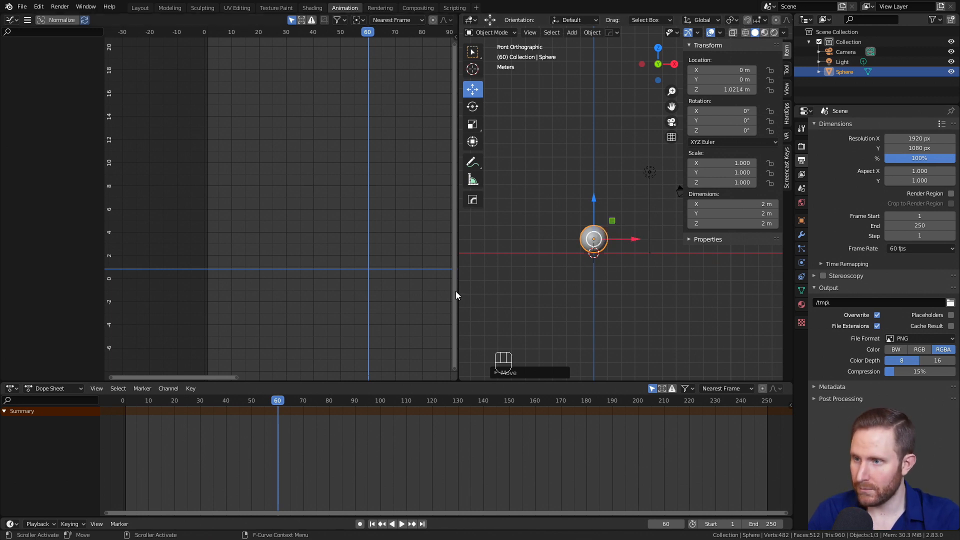
pyautogui.moveTo(456, 294); pyautogui.dragTo(405, 300)
pyautogui.keyDown('shift'); pyautogui.moveTo(641, 248); pyautogui.dragTo(573, 241, button='middle'); pyautogui.keyUp('shift')
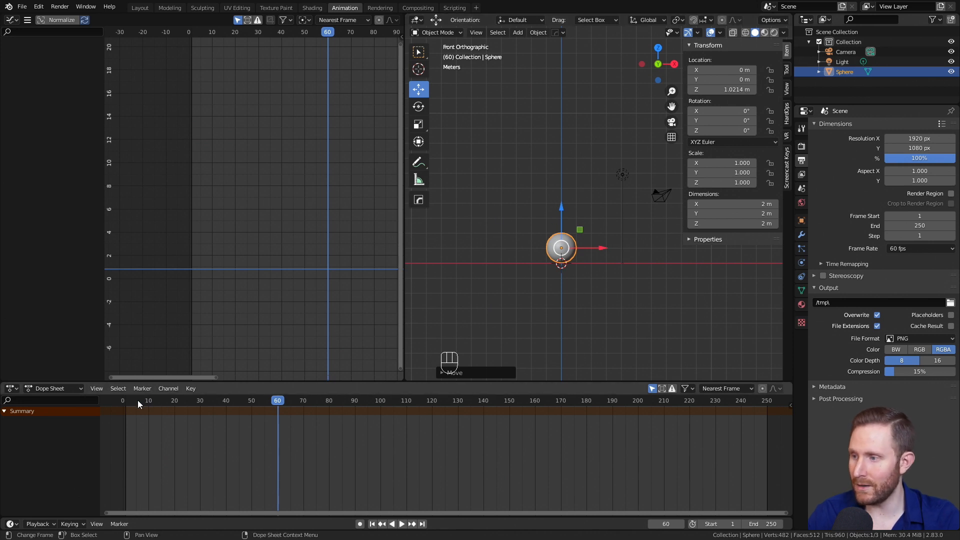
# Insert a Location keyframe for the resting sphere at frame 30.
pyautogui.moveTo(127, 398); pyautogui.dragTo(202, 417)
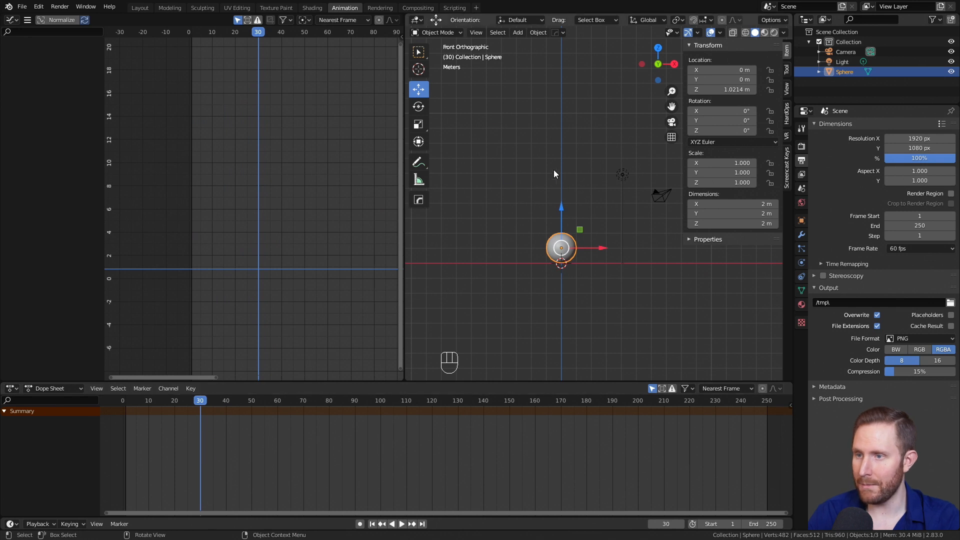
pyautogui.press('i')
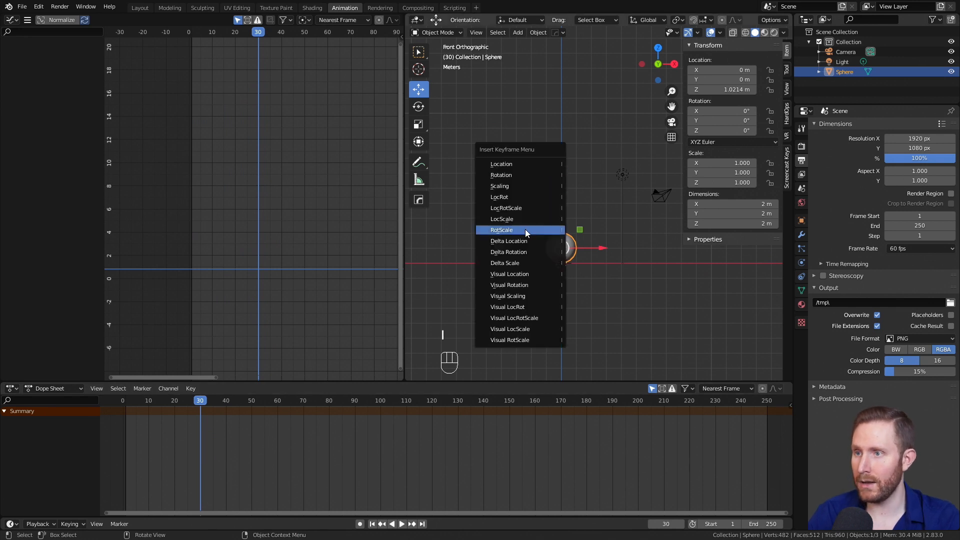
pyautogui.click(501, 164)
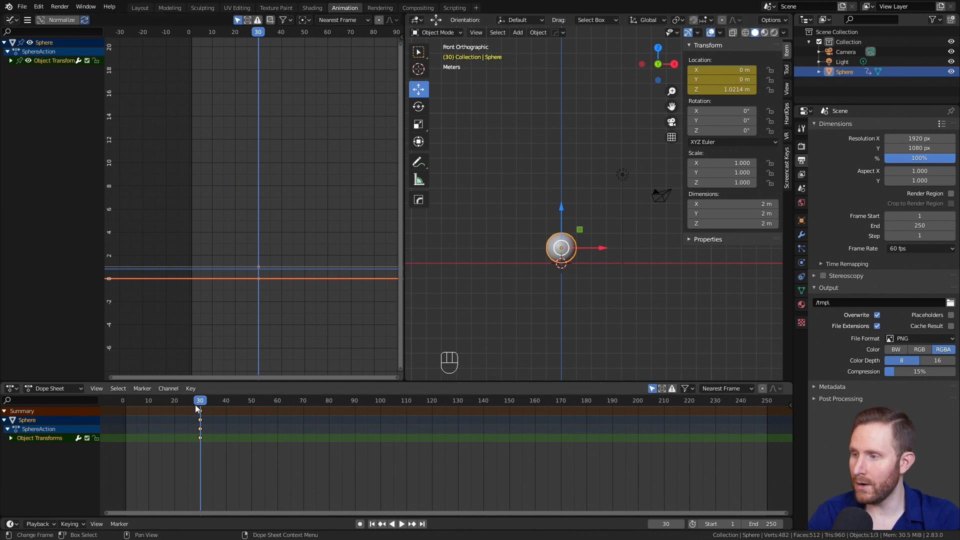
# At frame 1, raise the sphere to about 12.12 m on Z and insert a Location keyframe.
pyautogui.press('space')
pyautogui.click(149, 401)
pyautogui.moveTo(149, 404); pyautogui.dragTo(128, 410)
pyautogui.press('space')
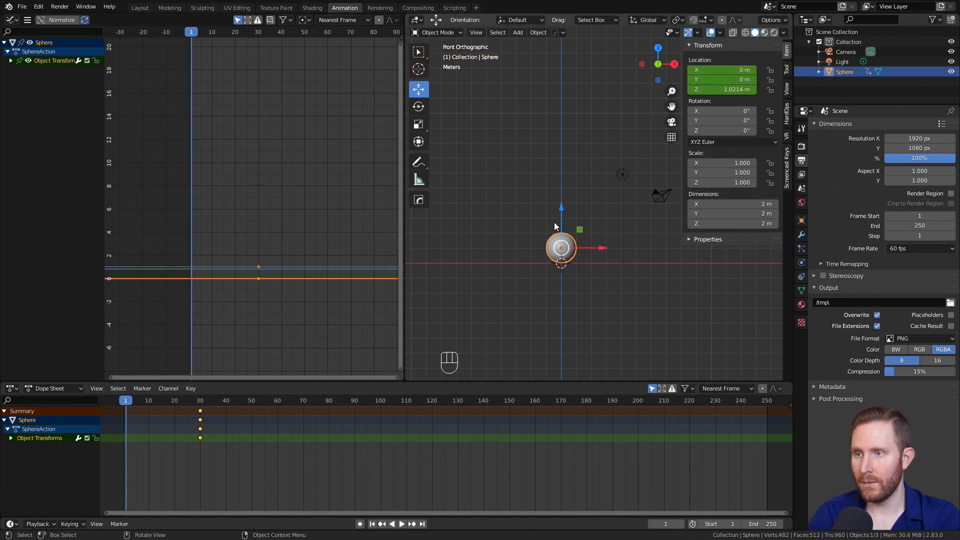
pyautogui.moveTo(562, 226); pyautogui.dragTo(561, 53)
pyautogui.press('i')
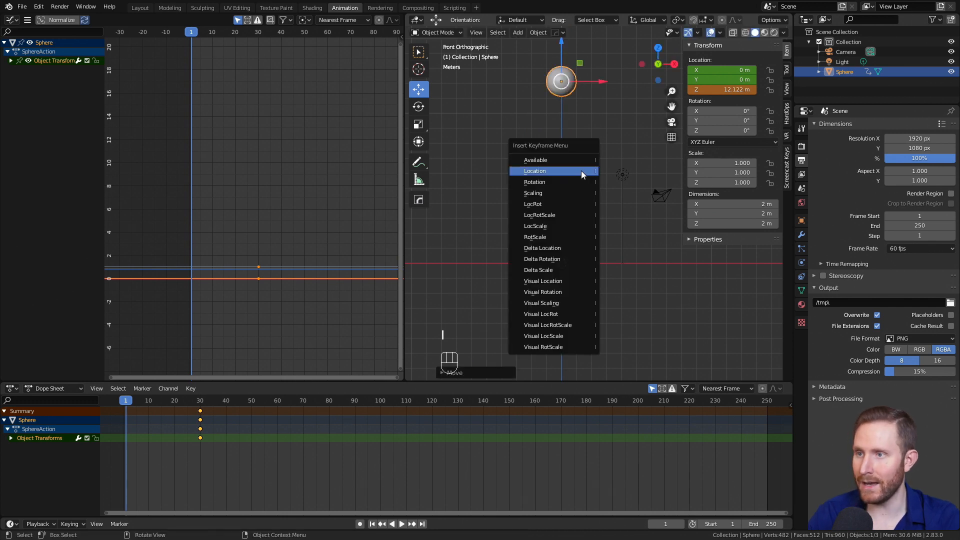
pyautogui.click(580, 170)
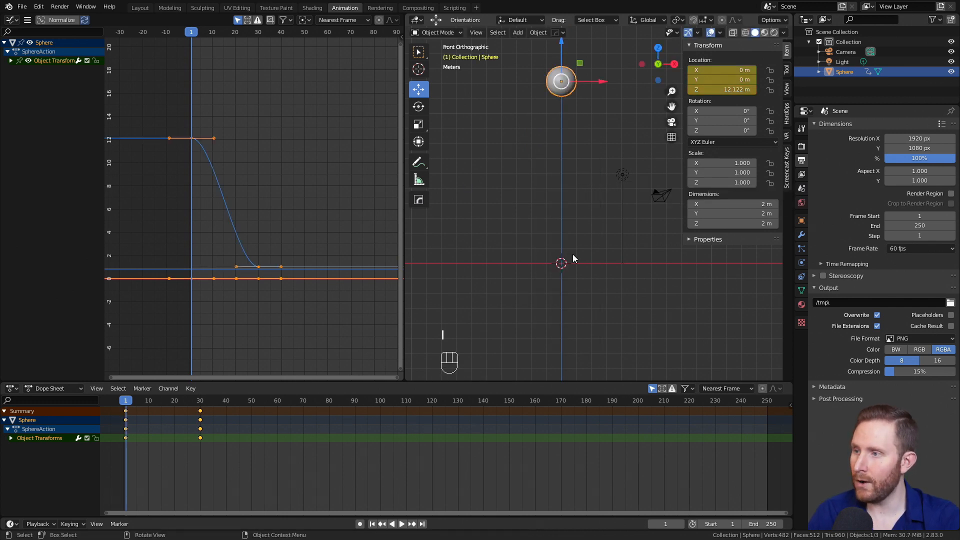
# Play the sphere's fall twice and scrub from frame 1 to frame 30 to examine its motion.
pyautogui.press('space')
pyautogui.press('space')
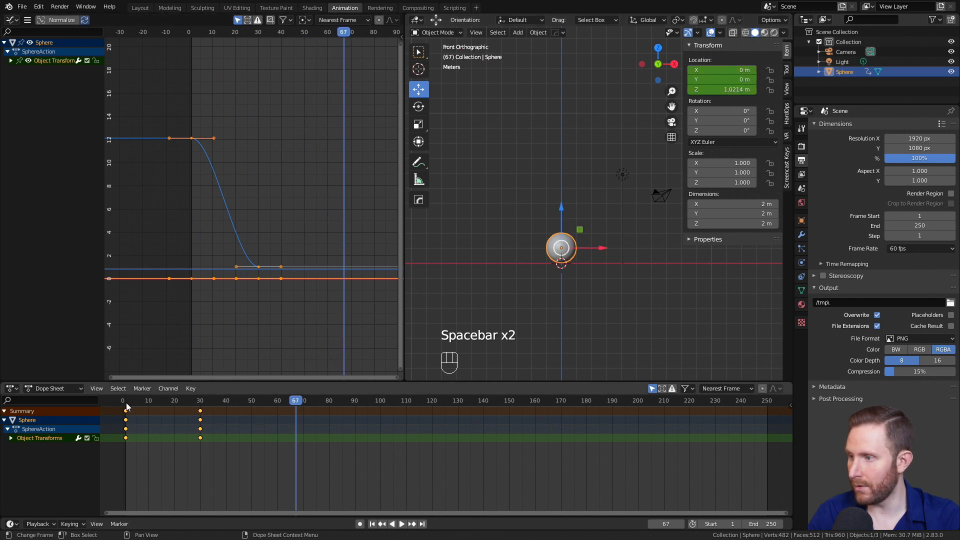
pyautogui.press('space')
pyautogui.press('space')
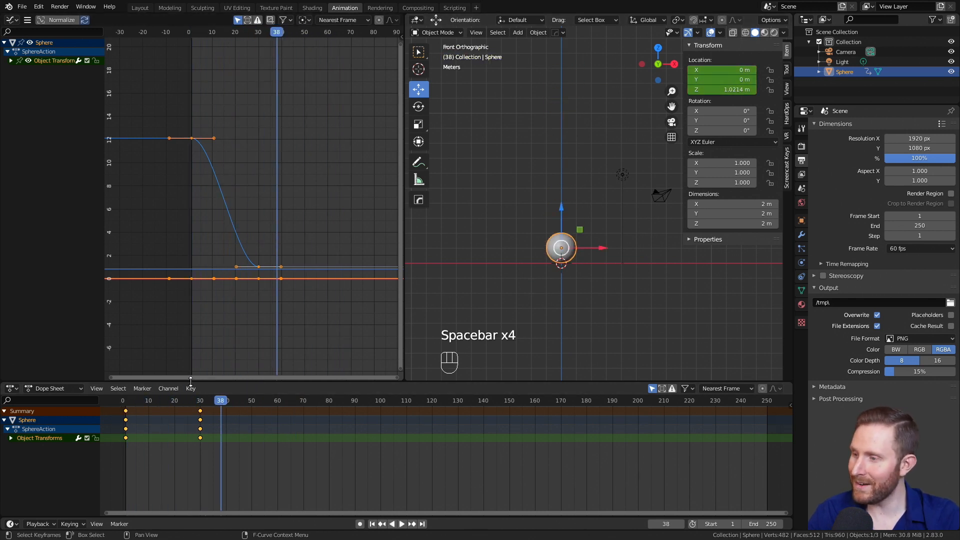
pyautogui.click(126, 404)
pyautogui.moveTo(128, 404); pyautogui.dragTo(202, 400)
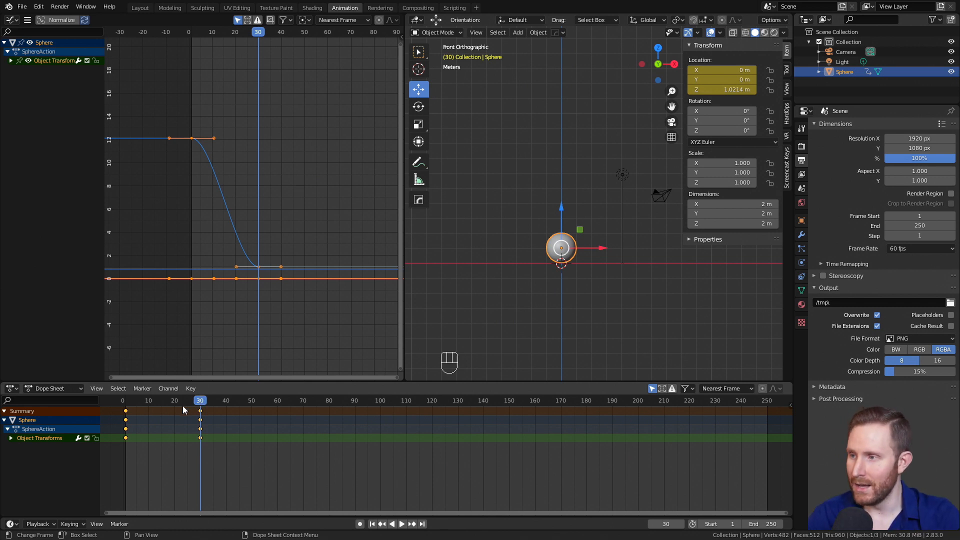
# Select the left handle of the frame 30 keyframe on the sphere's Z Location curve and try moving it up above the keyframe.
pyautogui.moveTo(276, 222); pyautogui.dragTo(269, 188, button='middle')
pyautogui.scroll(3, 275, 193)
pyautogui.scroll(-3, 274, 192)
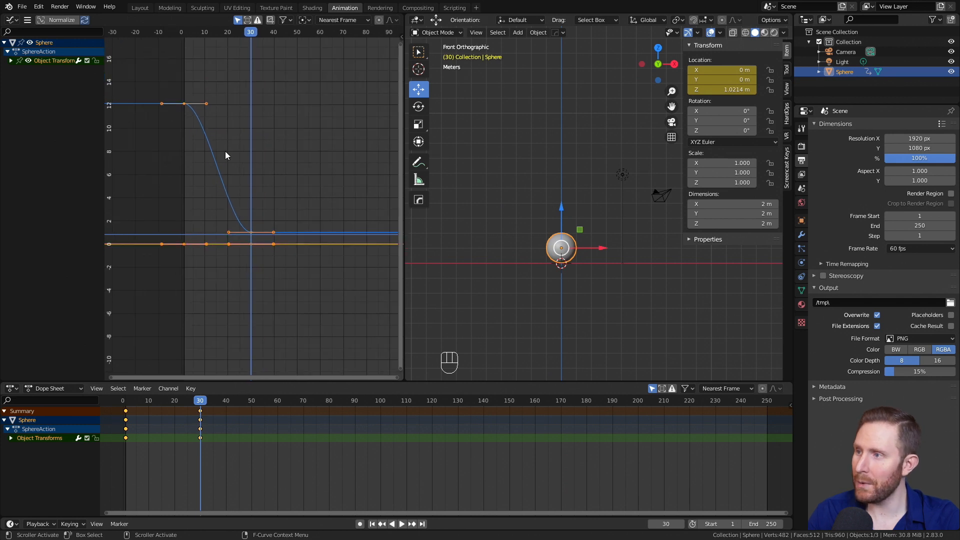
pyautogui.moveTo(313, 236); pyautogui.dragTo(307, 256, button='middle')
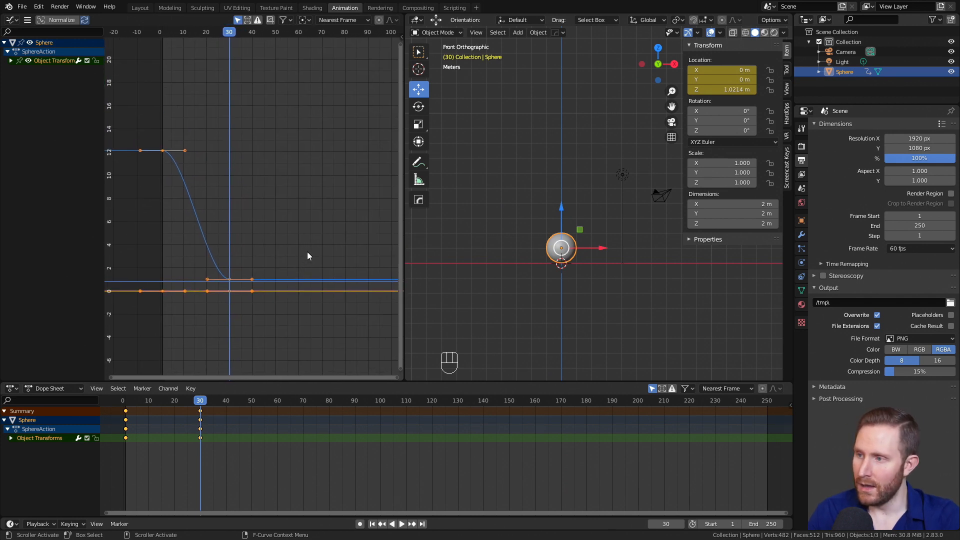
pyautogui.click(229, 279)
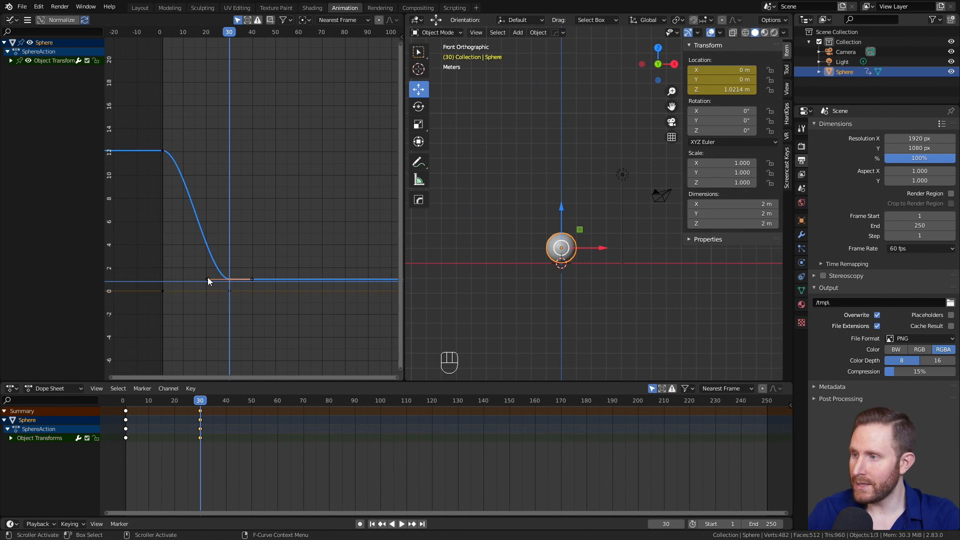
pyautogui.click(208, 279)
pyautogui.press('g')
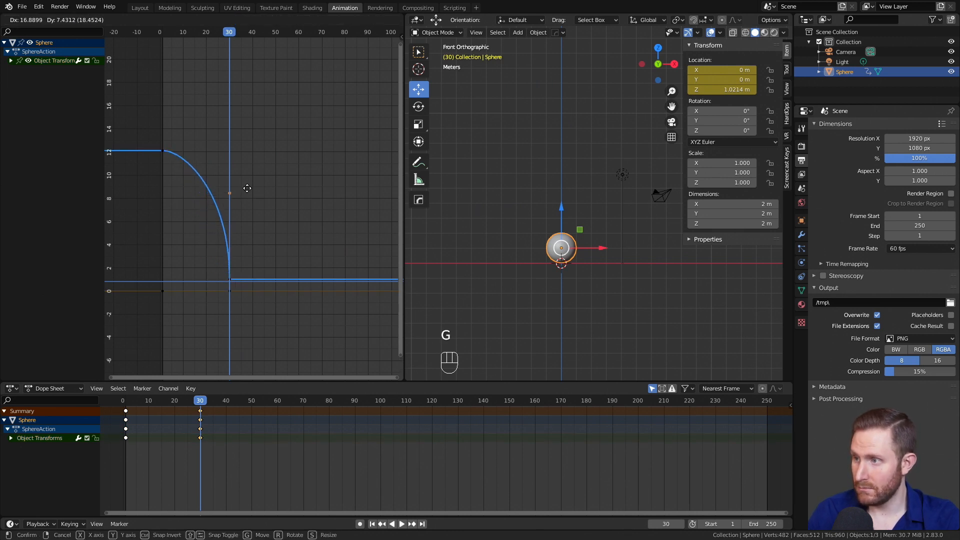
pyautogui.press('Escape')
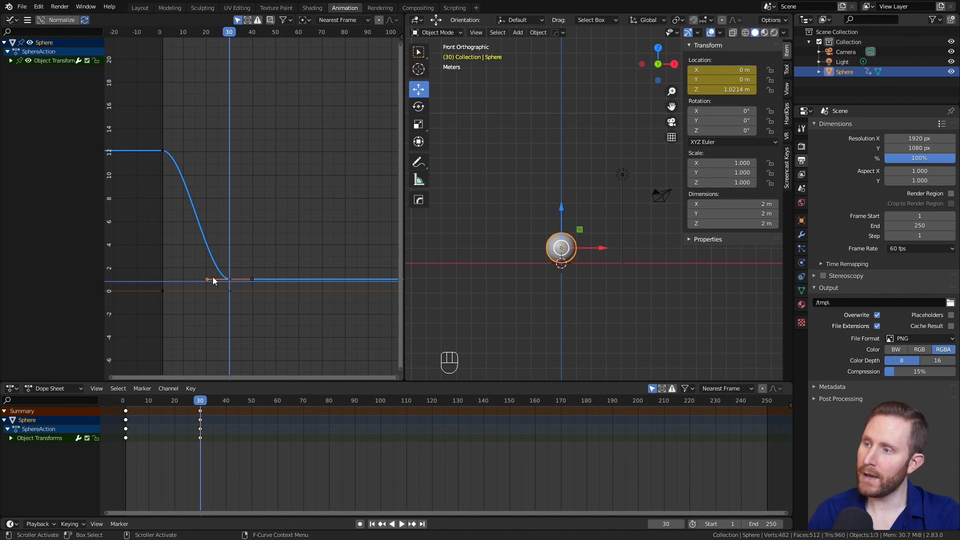
# Try moving the left handle of the frame 30 Z Location keyframe below the keyframe, swinging it back above the curve.
pyautogui.press('g')
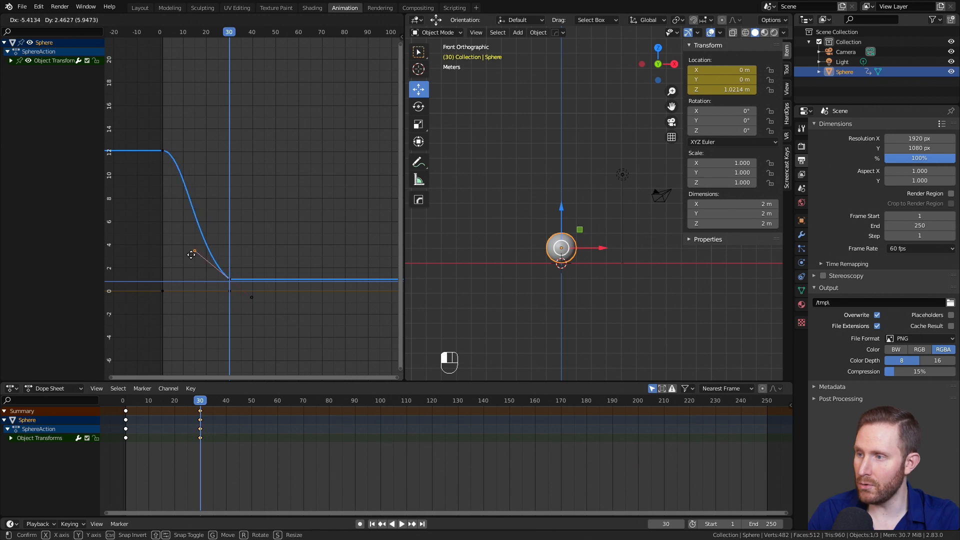
pyautogui.click(185, 324)
pyautogui.moveTo(269, 297); pyautogui.dragTo(290, 247, button='middle')
pyautogui.scroll(9, 290, 247)
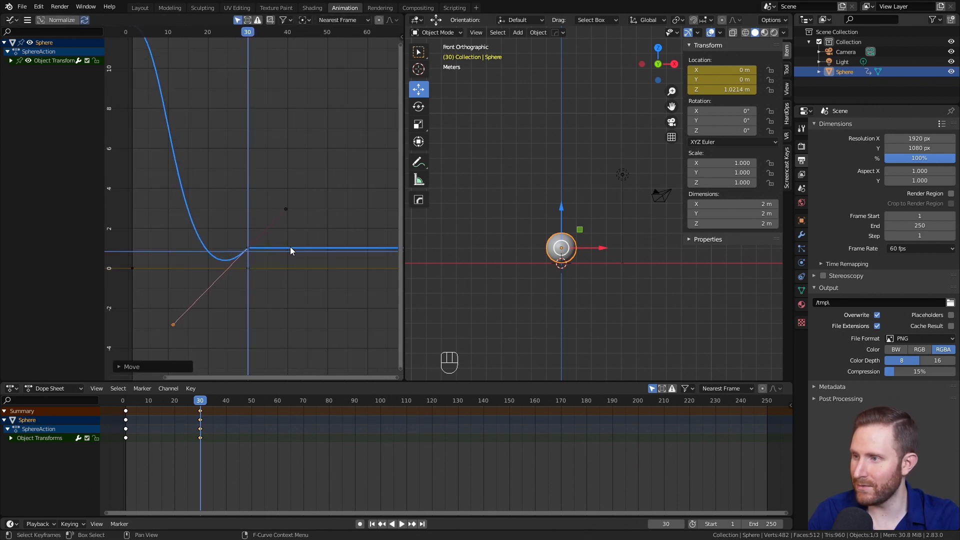
pyautogui.scroll(-3, 237, 247)
pyautogui.moveTo(181, 317); pyautogui.dragTo(140, 219)
# Undo the trial moves of the frame 30 keyframe's left handle.
pyautogui.hotkey('ctrl', 'z')
pyautogui.hotkey('ctrl', 'z')
pyautogui.hotkey('ctrl', 'z')
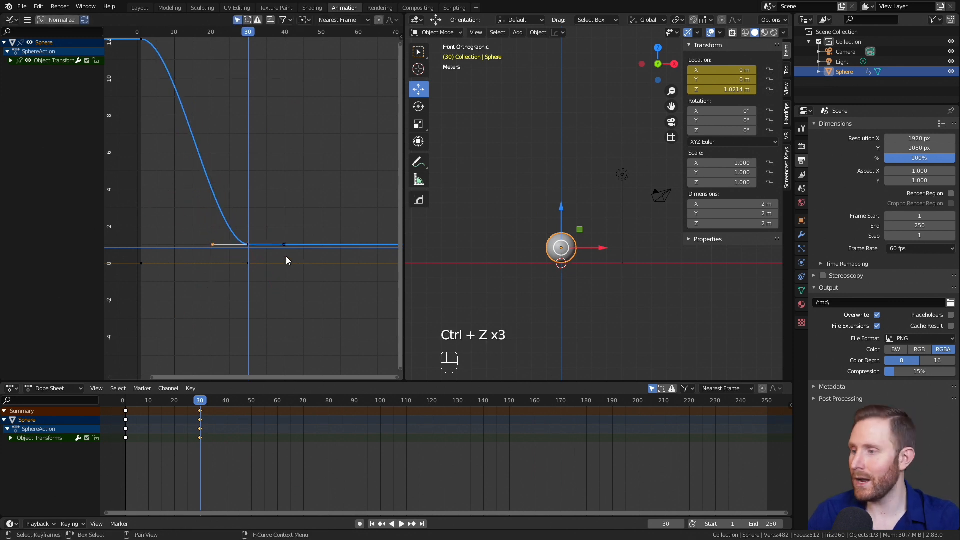
# Go to frame 55 and insert a Location keyframe for the resting sphere.
pyautogui.press('space')
pyautogui.press('space')
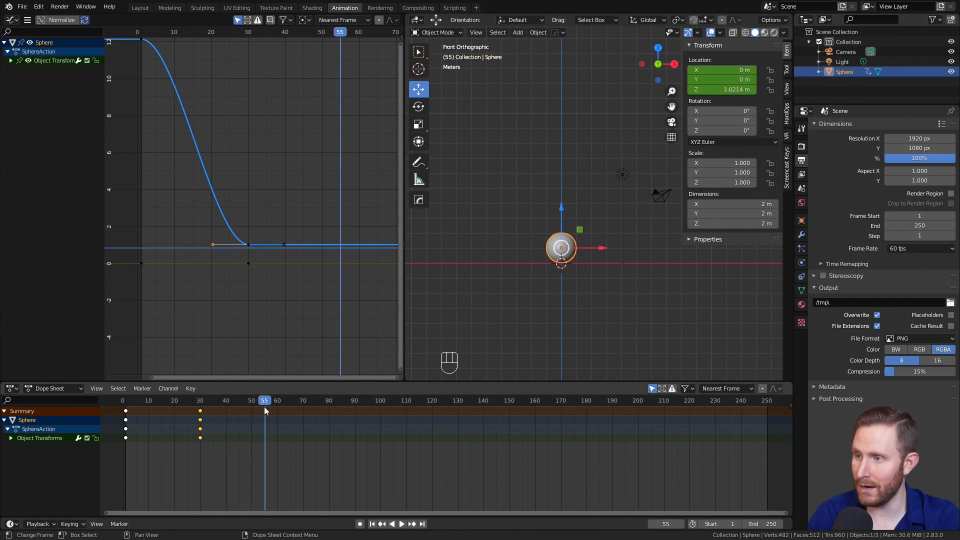
pyautogui.press('i')
pyautogui.click(602, 179)
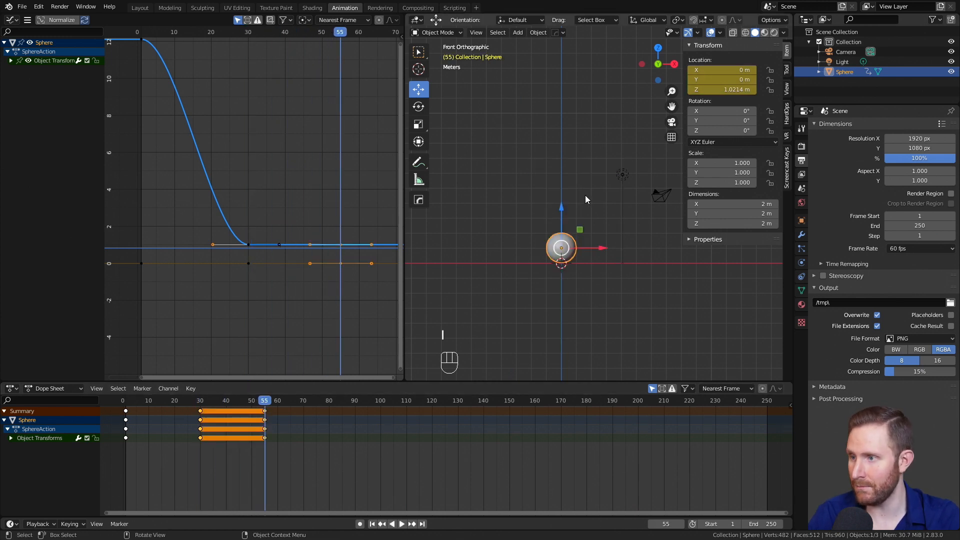
# Try raising the left handle of the frame 30 keyframe to about 4 m and play the resulting motion twice from frame 1.
pyautogui.moveTo(211, 244); pyautogui.dragTo(228, 189)
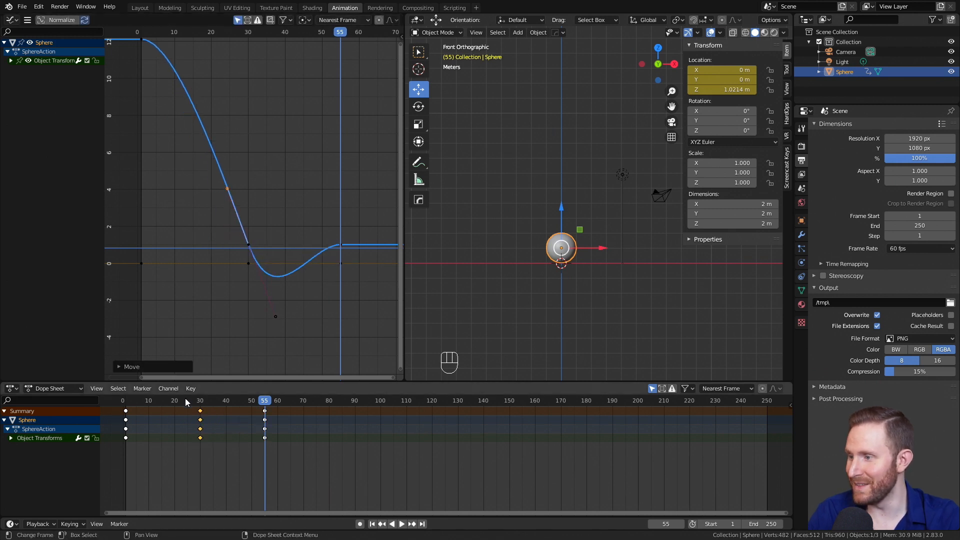
pyautogui.click(128, 402)
pyautogui.press('space')
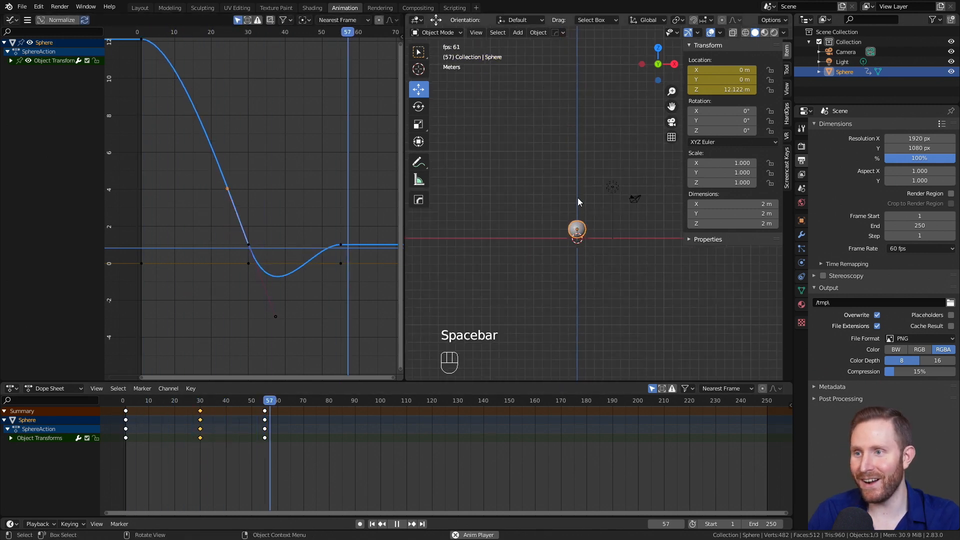
pyautogui.press('space')
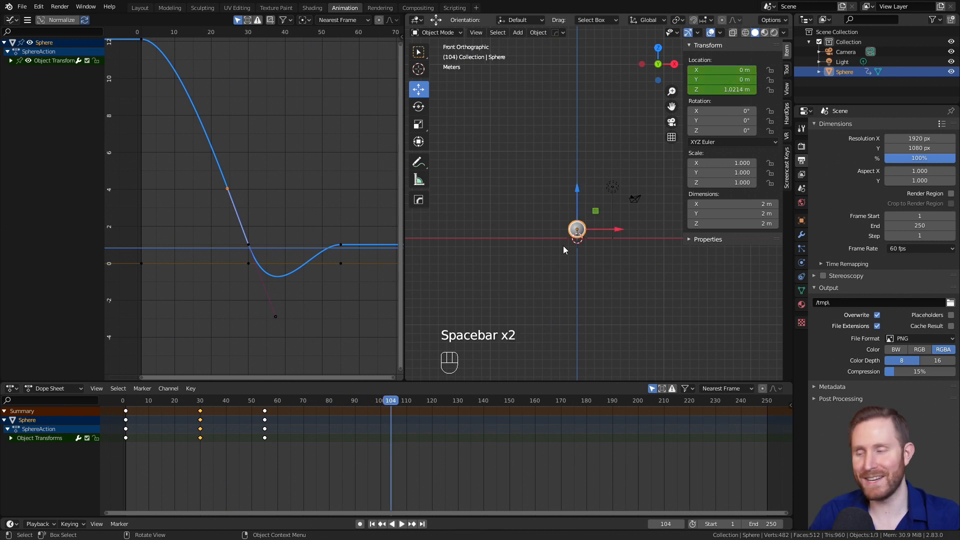
pyautogui.hotkey('shift', 'Left')
pyautogui.press('space')
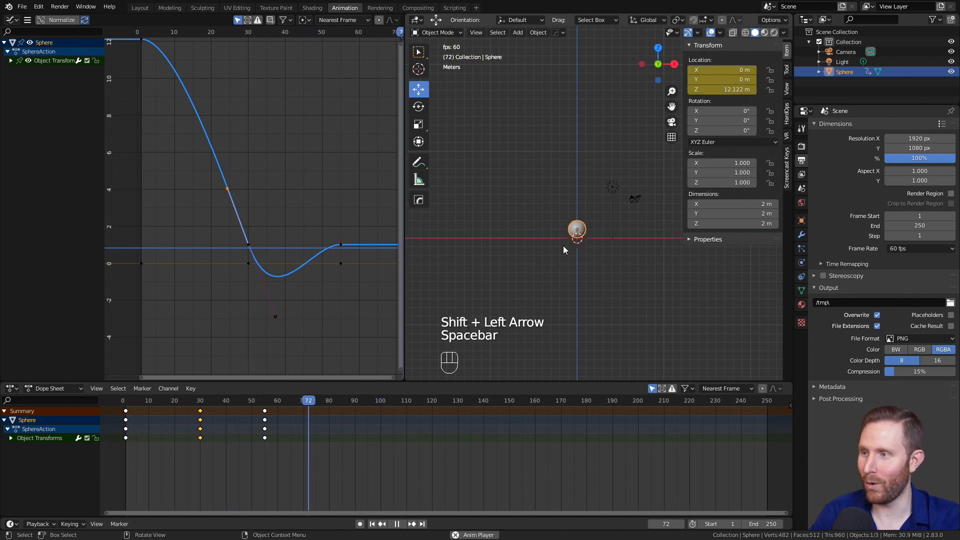
pyautogui.press('space')
# Undo the raised handle and the Location keyframe at frame 55.
pyautogui.hotkey('ctrl', 'z')
pyautogui.hotkey('ctrl', 'z')
pyautogui.moveTo(251, 249); pyautogui.dragTo(224, 263, button='middle')
pyautogui.hotkey('ctrl', 'z')
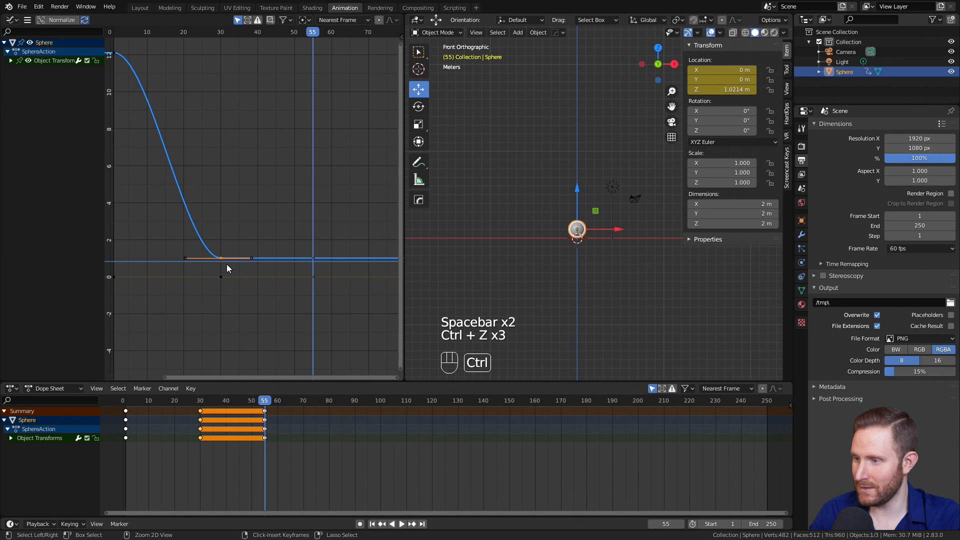
pyautogui.hotkey('ctrl', 'z')
pyautogui.hotkey('ctrl', 'z')
pyautogui.hotkey('ctrl', 'z')
pyautogui.scroll(-1, 238, 271)
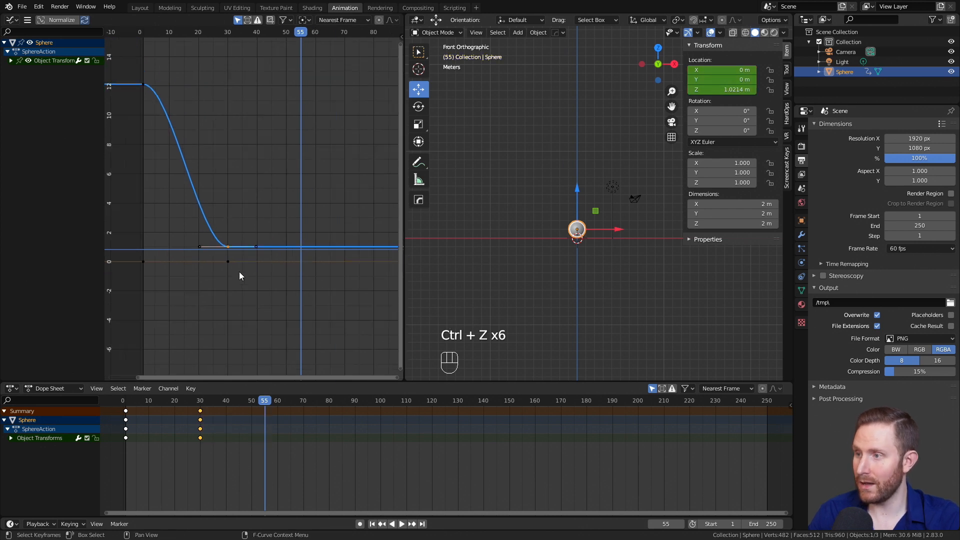
# Set the handle type of all the sphere's keyframes to Free.
pyautogui.moveTo(210, 254); pyautogui.dragTo(222, 288, button='middle')
pyautogui.scroll(-1, 222, 289)
pyautogui.press('a')
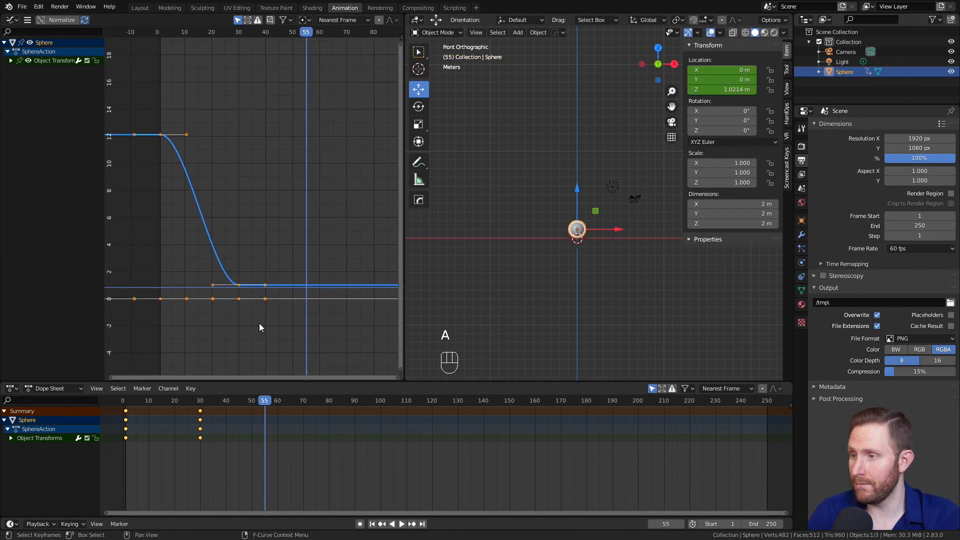
pyautogui.rightClick(238, 293)
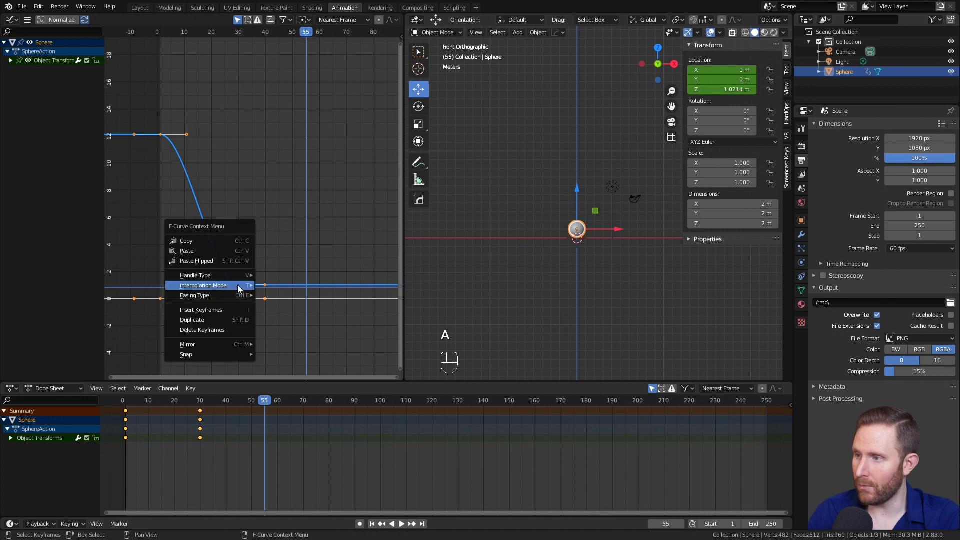
pyautogui.moveTo(221, 274)
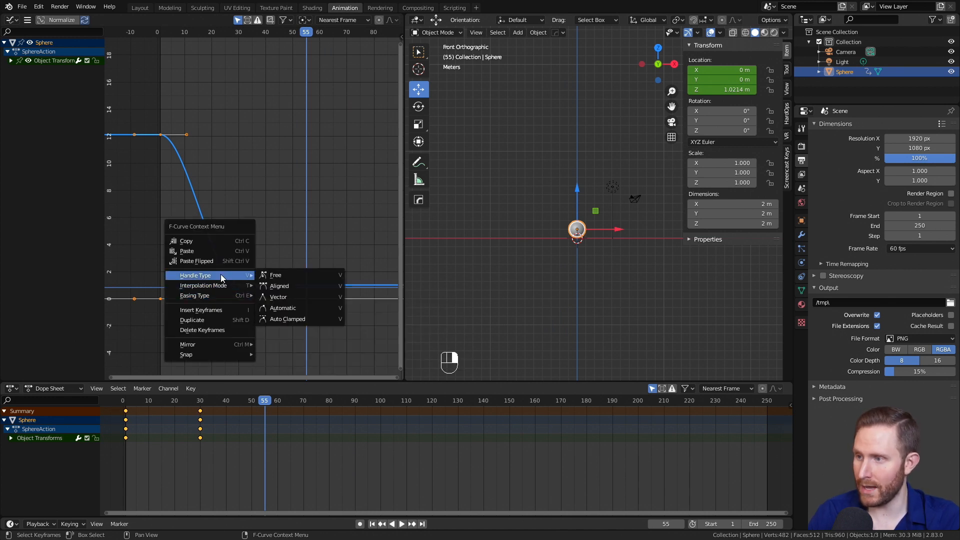
pyautogui.click(276, 279)
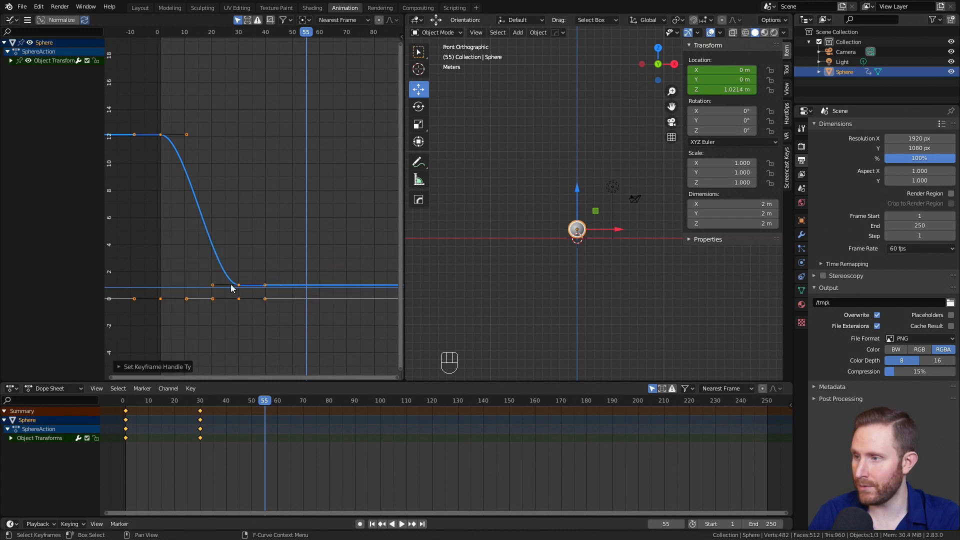
# Raise the left handle of the frame 30 Z keyframe to about frame 25 and 10 m, making the fall steepen towards impact.
pyautogui.press('Home')
pyautogui.click(202, 307)
pyautogui.moveTo(202, 307); pyautogui.dragTo(222, 240)
pyautogui.moveTo(253, 205)
pyautogui.keyDown('ctrl'); pyautogui.mouseDown(button='middle')
pyautogui.moveTo(253, 223)
pyautogui.moveTo(268, 220)
pyautogui.moveTo(244, 220)
pyautogui.moveTo(249, 230)
pyautogui.moveTo(290, 200)
pyautogui.moveTo(282, 210)
pyautogui.moveTo(253, 211)
pyautogui.mouseUp(button='middle'); pyautogui.keyUp('ctrl')
pyautogui.click(132, 196)
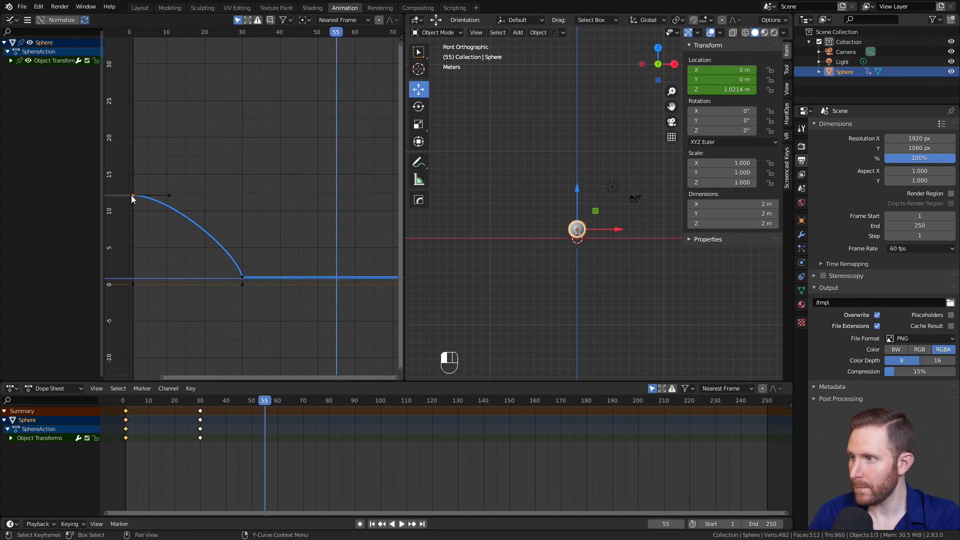
pyautogui.click(242, 277)
pyautogui.moveTo(236, 251); pyautogui.dragTo(221, 210)
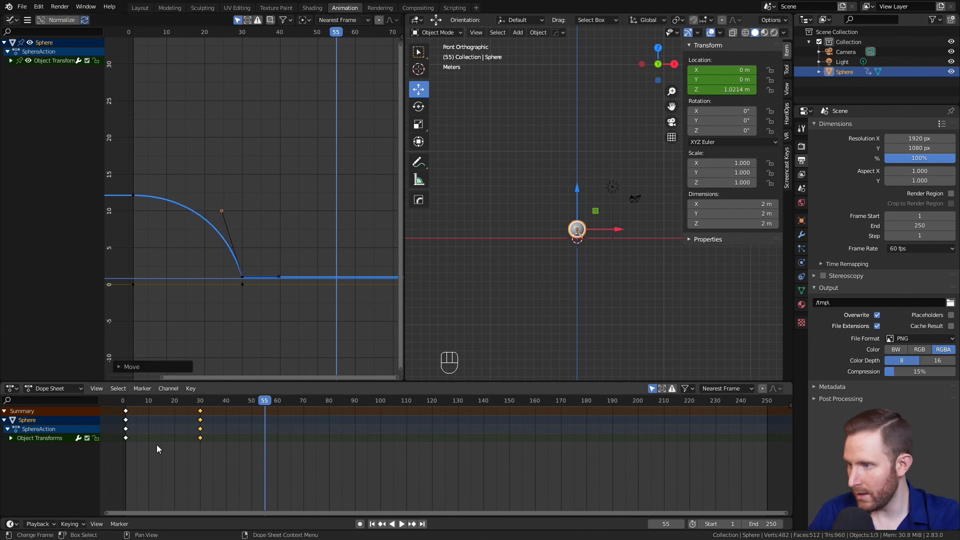
# Play the sphere's fall several times from frame 1 to examine its acceleration into the ground.
pyautogui.click(126, 402)
pyautogui.press('space')
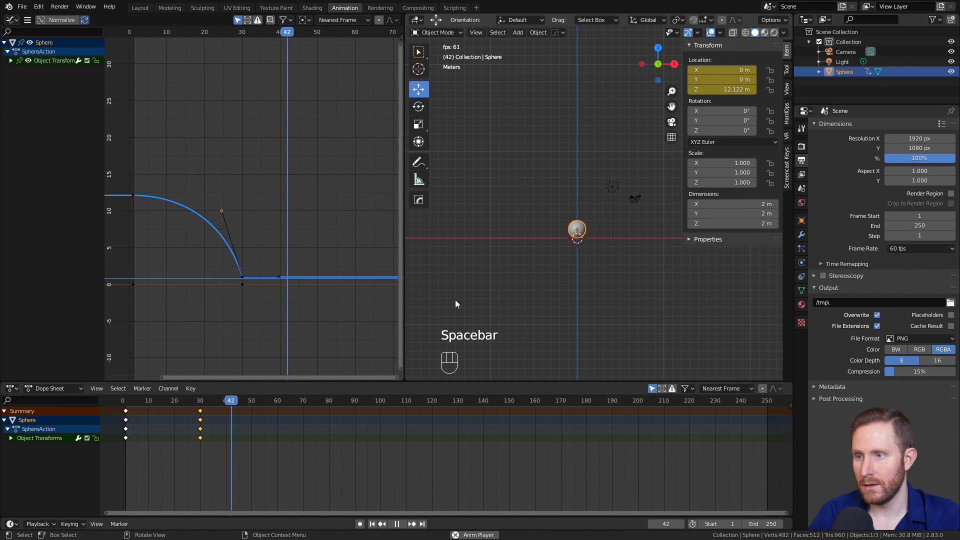
pyautogui.press('space')
pyautogui.press('space')
pyautogui.press('space')
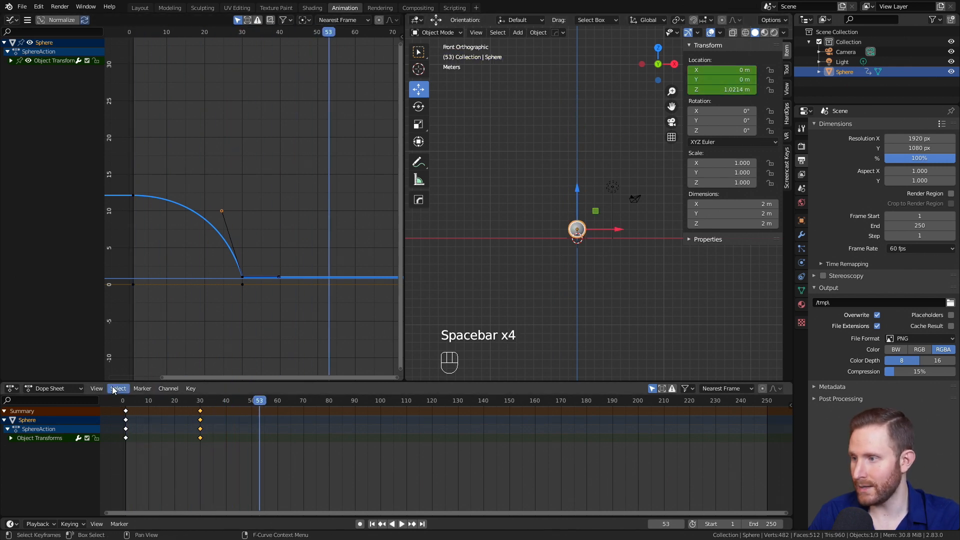
pyautogui.press('space')
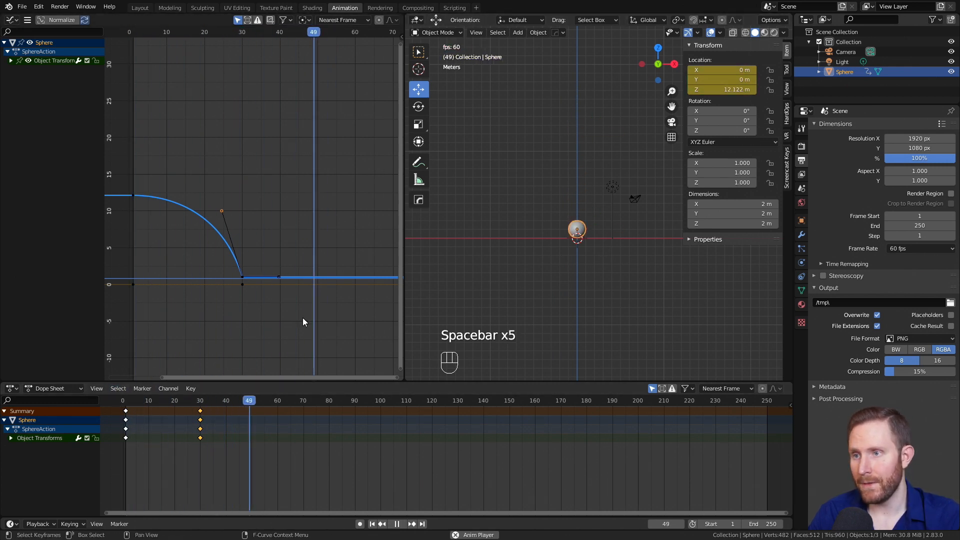
pyautogui.press('space')
pyautogui.click(125, 403)
pyautogui.press('space')
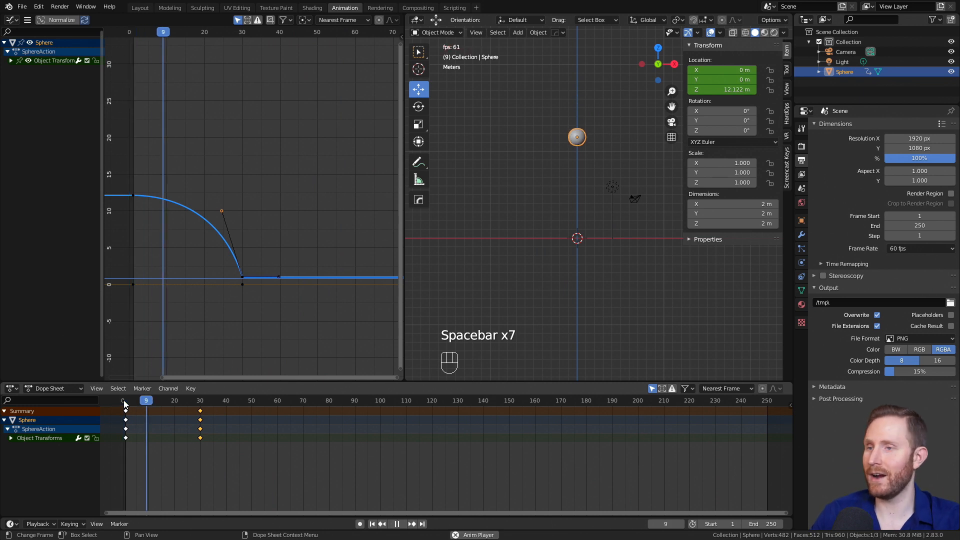
pyautogui.press('space')
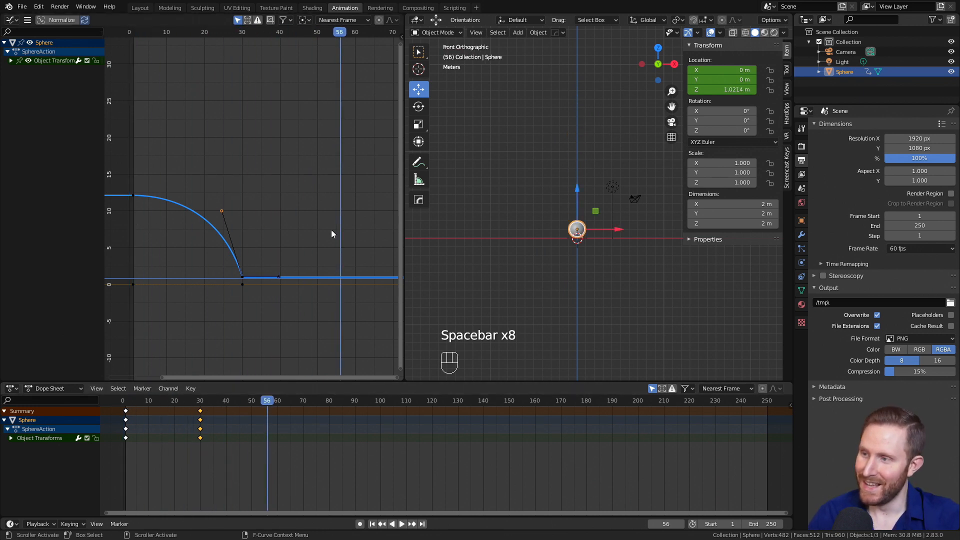
# Go to frame 60 and insert a Location keyframe for the sphere resting on the ground.
pyautogui.scroll(-3, 332, 231)
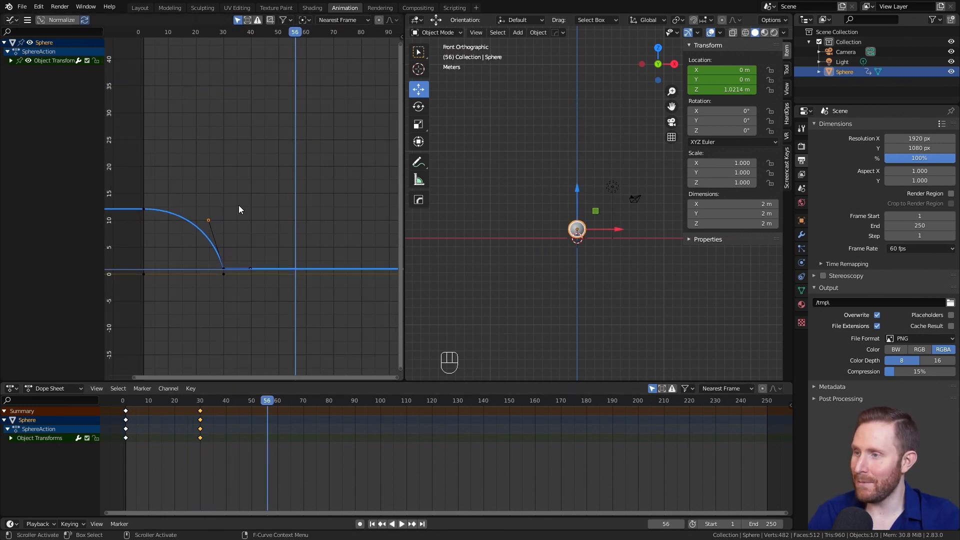
pyautogui.click(199, 403)
pyautogui.moveTo(198, 403); pyautogui.dragTo(201, 402)
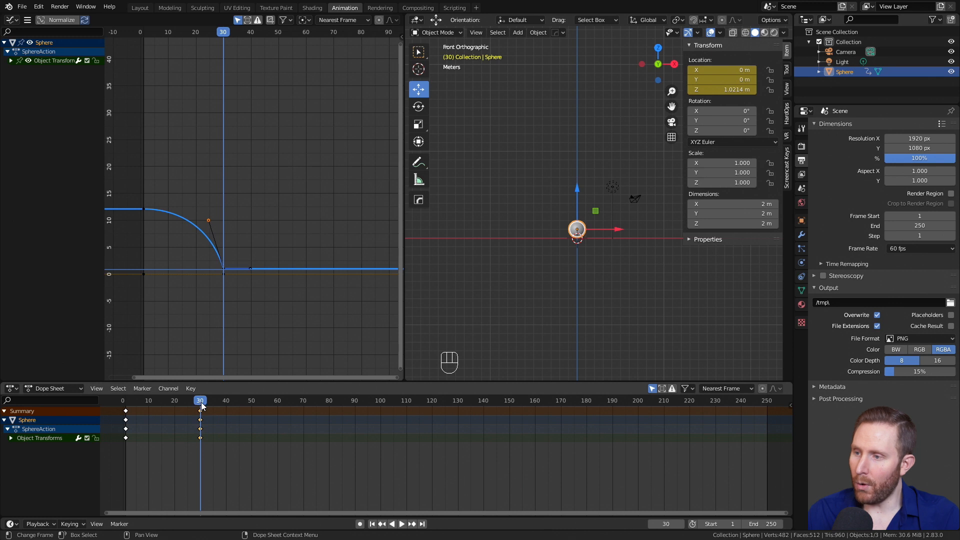
pyautogui.moveTo(202, 405); pyautogui.dragTo(244, 403)
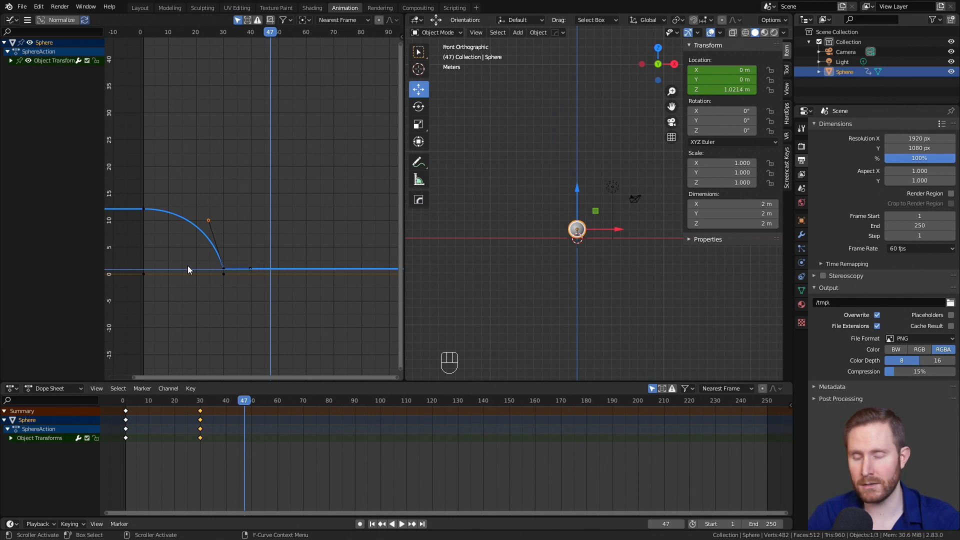
pyautogui.moveTo(229, 258); pyautogui.dragTo(215, 246, button='middle')
pyautogui.moveTo(194, 399); pyautogui.dragTo(278, 404)
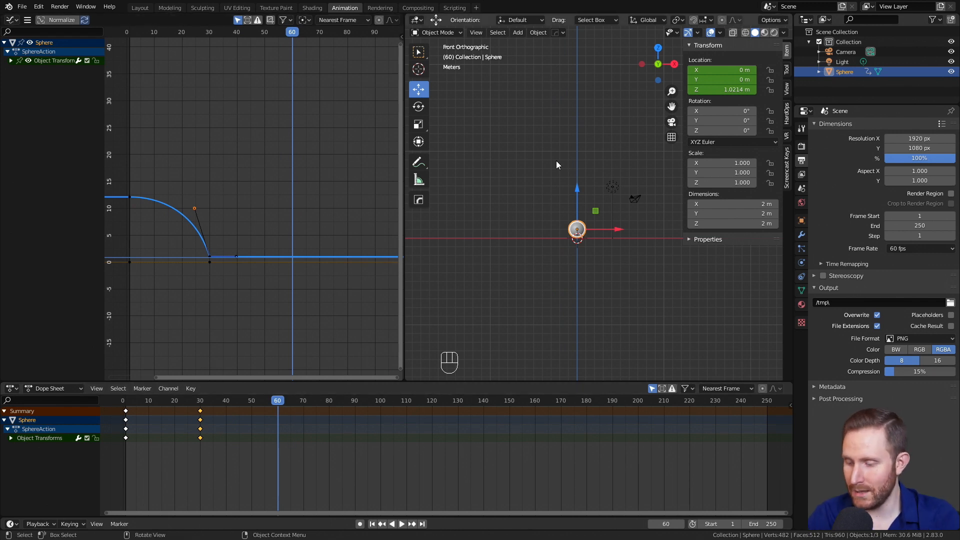
pyautogui.press('i')
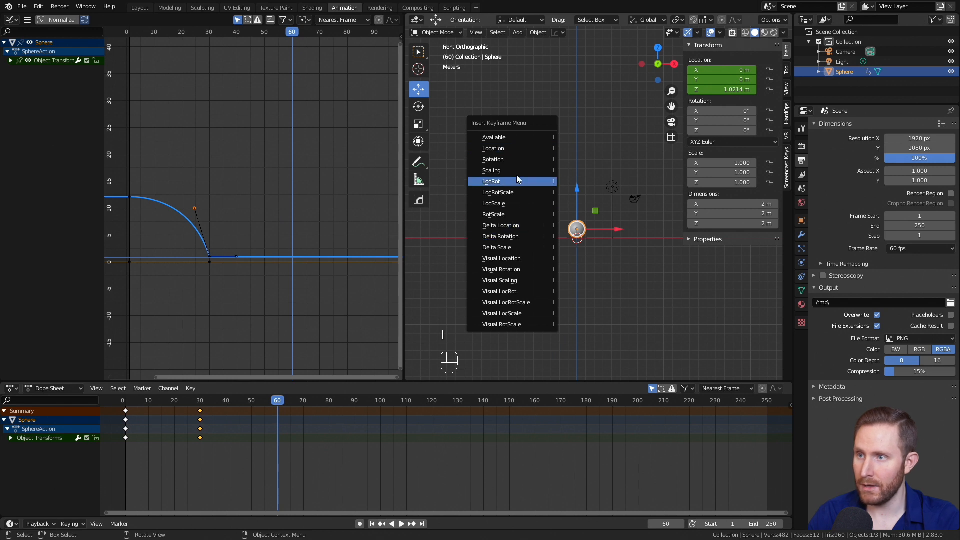
pyautogui.click(505, 149)
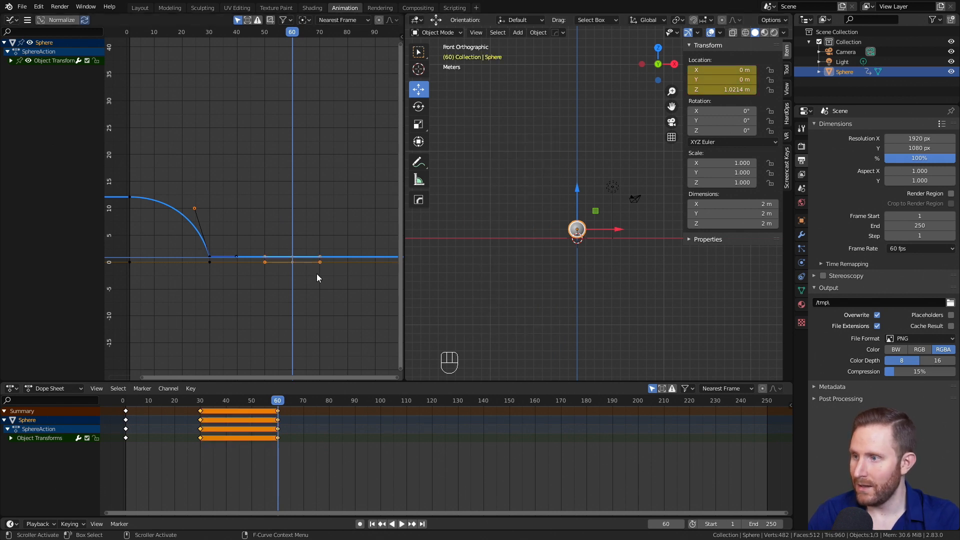
# Set the handle type of the frame 60 Z Location keyframe to Free.
pyautogui.click(293, 257)
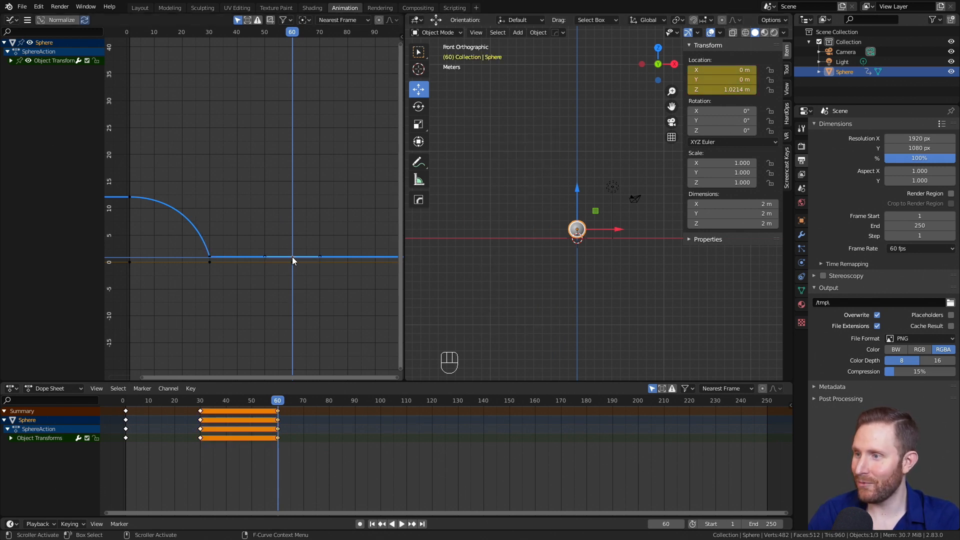
pyautogui.rightClick(293, 258)
pyautogui.moveTo(274, 260)
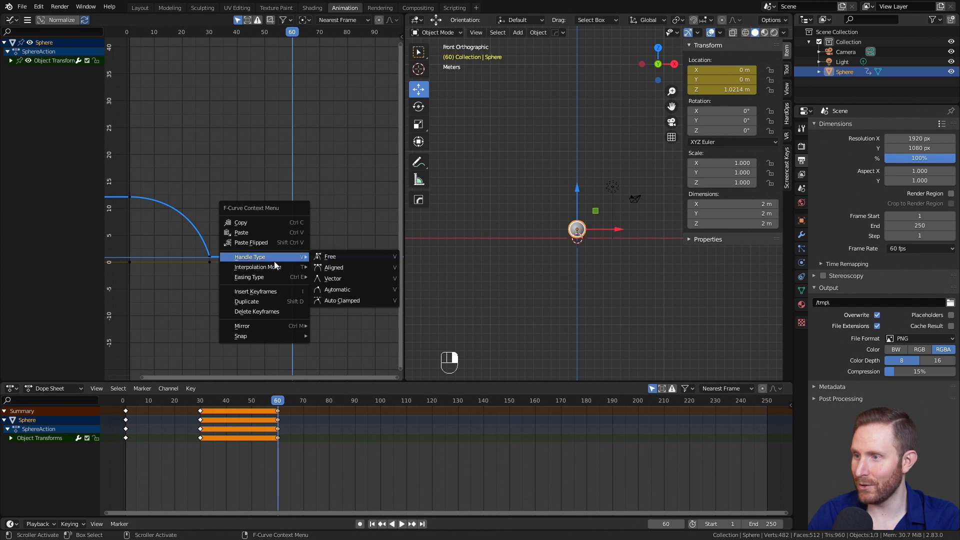
pyautogui.click(337, 257)
# Go to frame 45 and raise the left handle of the frame 60 Z keyframe to about frame 47 and 10 m.
pyautogui.scroll(2, 278, 266)
pyautogui.press('space')
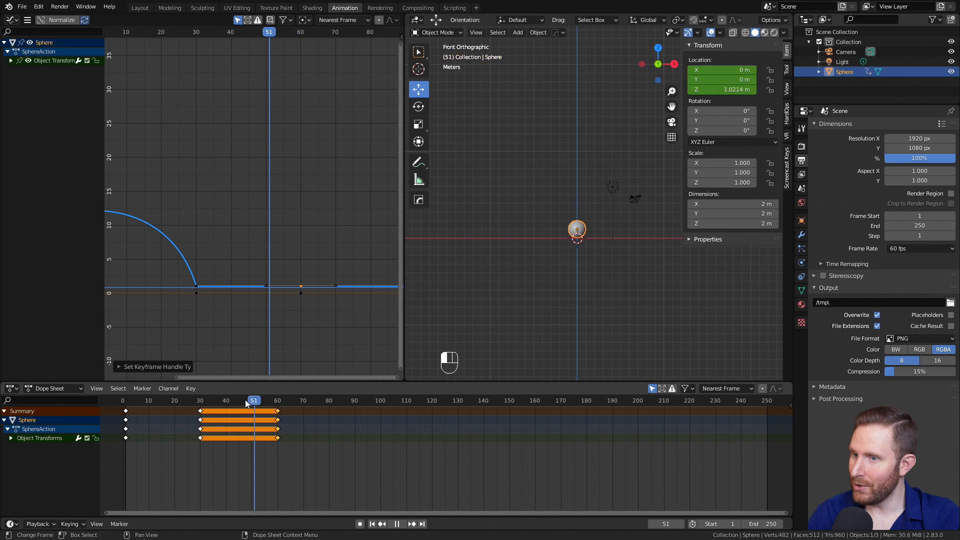
pyautogui.moveTo(263, 410); pyautogui.dragTo(239, 417)
pyautogui.press('space')
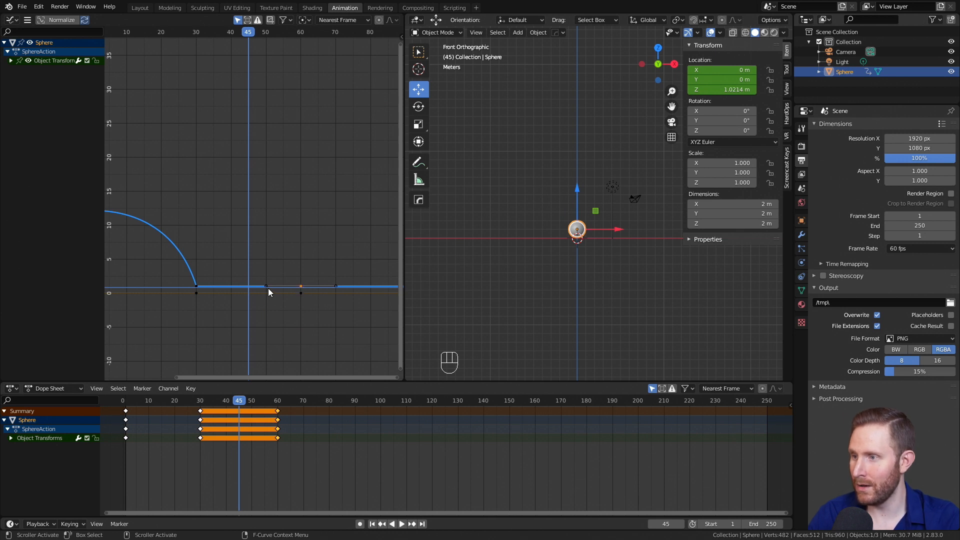
pyautogui.moveTo(266, 286); pyautogui.dragTo(256, 226)
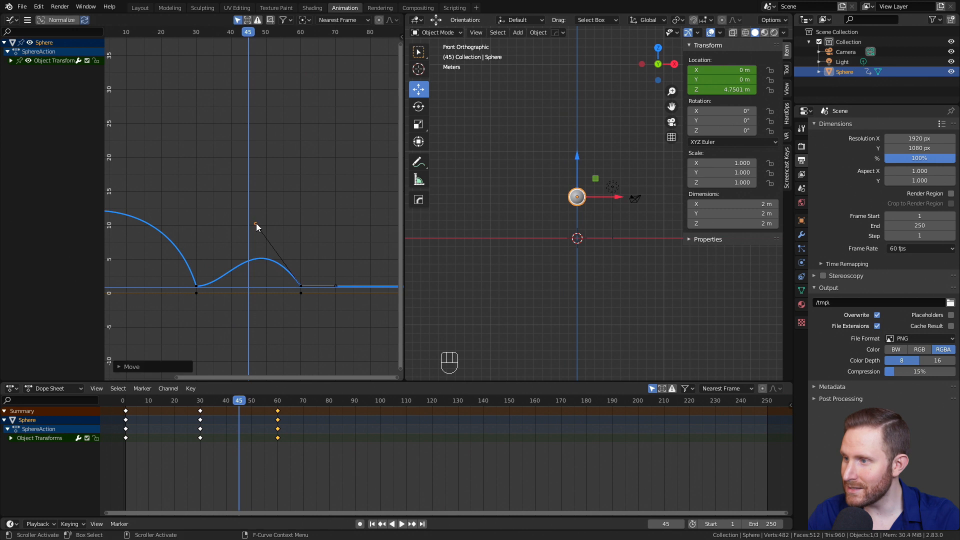
# Raise the frame 30 keyframe's right handle and refine the frame 60 keyframe's left handle into an even bounce arc about 6.19 m high at frame 45.
pyautogui.click(197, 286)
pyautogui.moveTo(229, 284); pyautogui.dragTo(218, 256)
pyautogui.click(301, 286)
pyautogui.moveTo(256, 224); pyautogui.dragTo(264, 229)
pyautogui.scroll(-5, 278, 241)
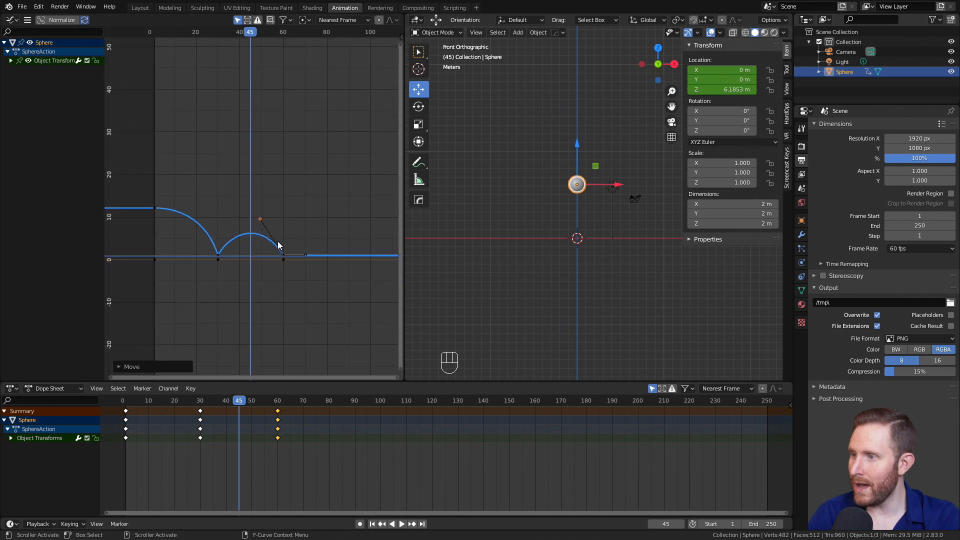
# Play the animation from frame 1 to check the sphere's fall and first bounce.
pyautogui.hotkey('shift', 'Left')
pyautogui.press('space')
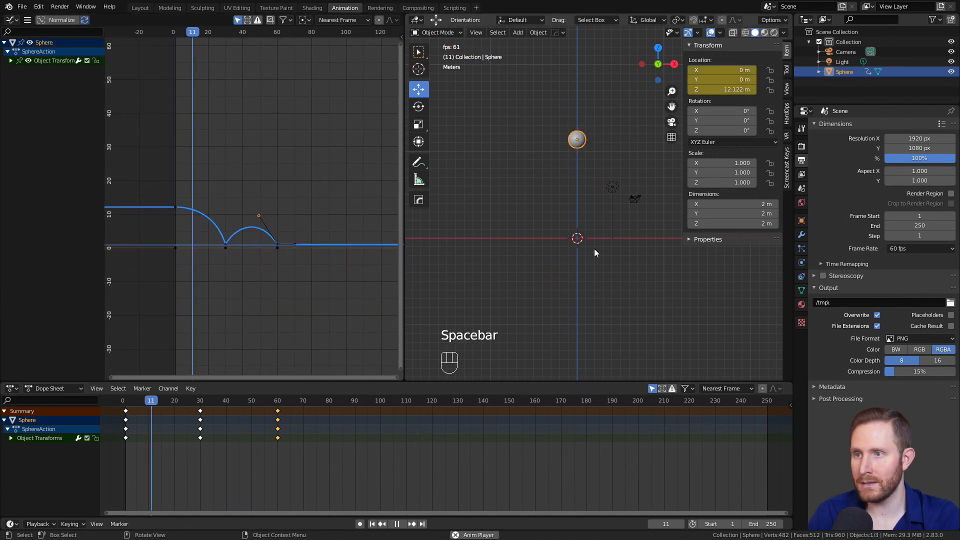
pyautogui.press('space')
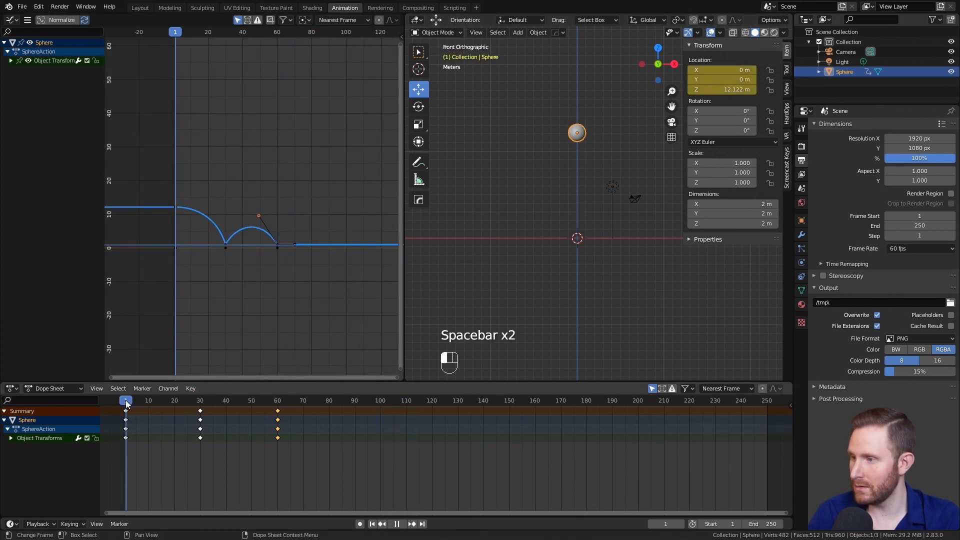
pyautogui.press('space')
pyautogui.press('space')
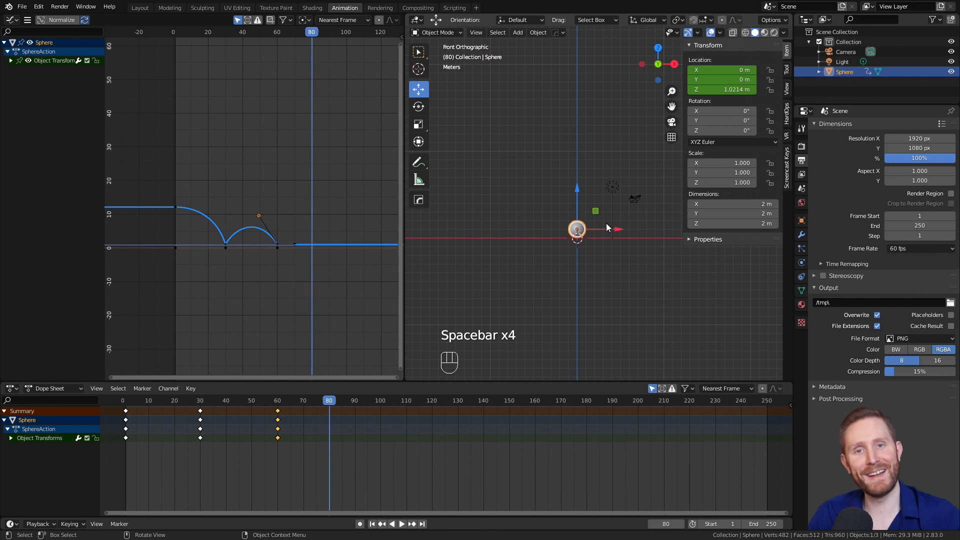
# Try an exaggerated first bounce about 23 m high by raising the handles between frames 30 and 60, and play it back.
pyautogui.scroll(3, 259, 223)
pyautogui.moveTo(262, 225); pyautogui.dragTo(235, 86)
pyautogui.click(206, 273)
pyautogui.moveTo(219, 245); pyautogui.dragTo(232, 136)
pyautogui.moveTo(234, 86); pyautogui.dragTo(269, 83)
pyautogui.click(204, 274)
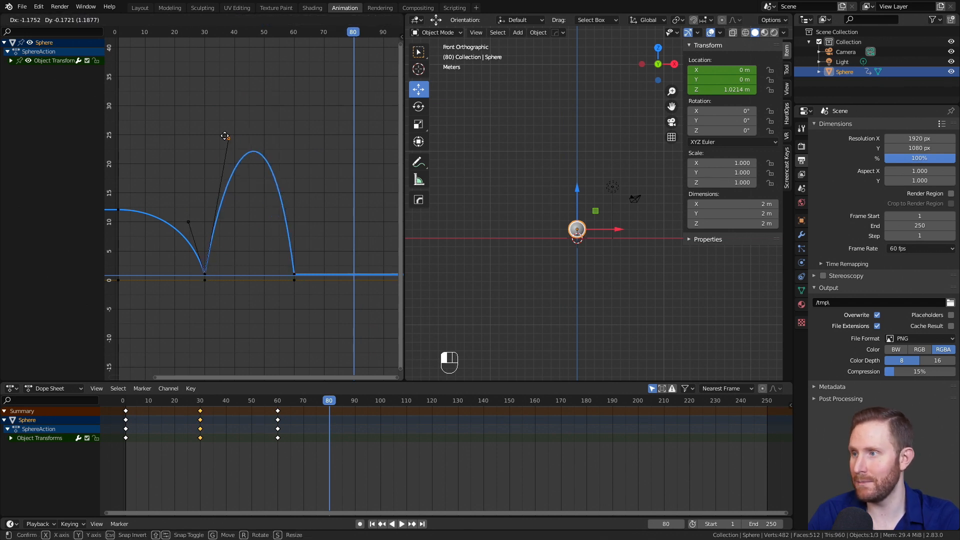
pyautogui.moveTo(232, 138); pyautogui.dragTo(219, 129)
pyautogui.click(126, 400)
pyautogui.press('space')
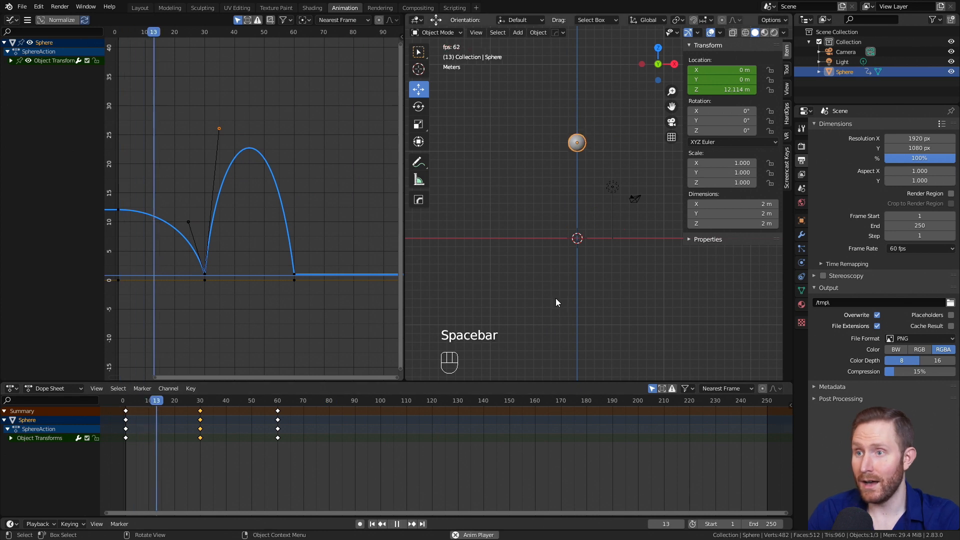
pyautogui.press('space')
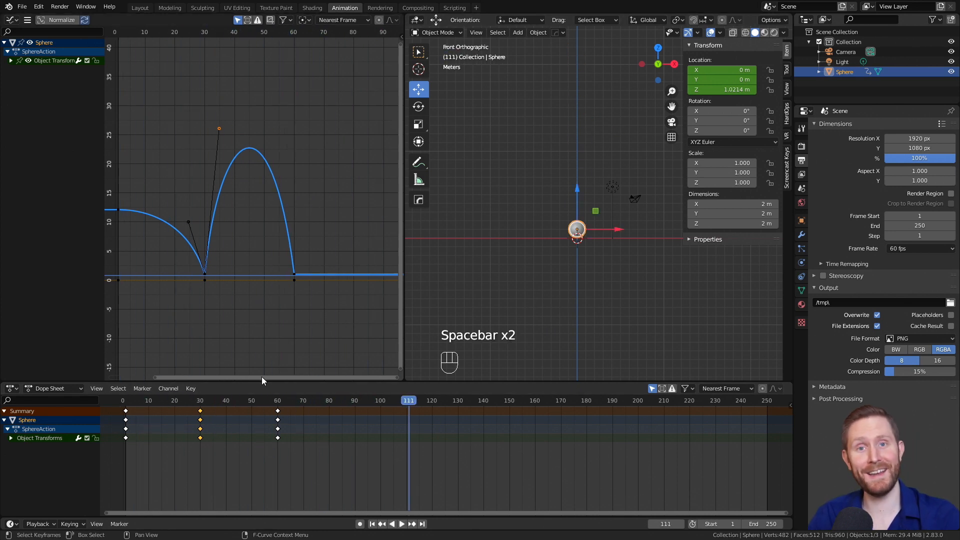
# Undo the exaggerated handle edits between frames 30 and 60.
pyautogui.hotkey('ctrl', 'z')
pyautogui.hotkey('ctrl', 'z')
pyautogui.hotkey('ctrl', 'z')
pyautogui.hotkey('ctrl', 'z')
pyautogui.hotkey('ctrl', 'z')
pyautogui.hotkey('ctrl', 'z')
pyautogui.hotkey('ctrl', 'z')
pyautogui.hotkey('ctrl', 'z')
pyautogui.hotkey('ctrl', 'z')
pyautogui.hotkey('ctrl', 'z')
pyautogui.hotkey('ctrl', 'z')
pyautogui.hotkey('ctrl', 'z')
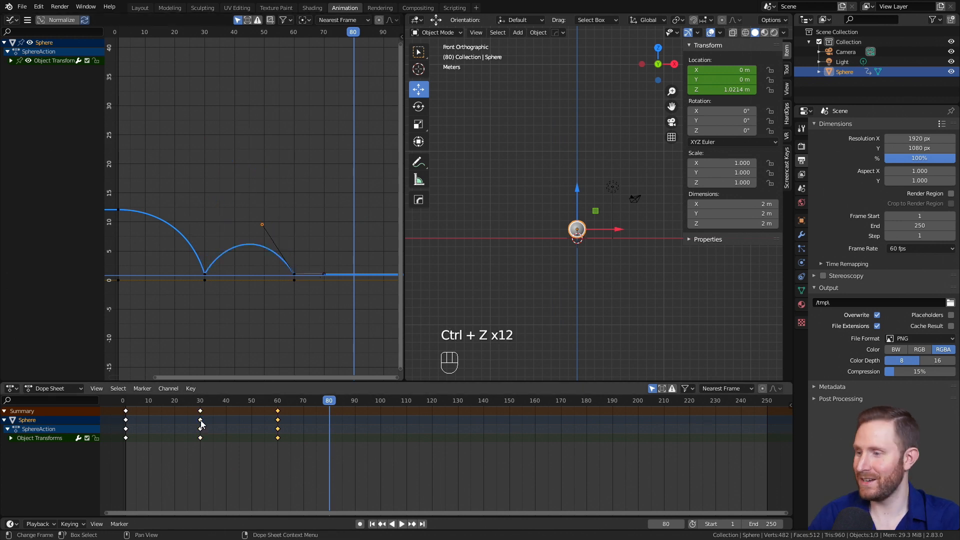
# Go to frame 80 and insert a Location keyframe for the sphere resting on the ground.
pyautogui.moveTo(278, 404); pyautogui.dragTo(330, 414)
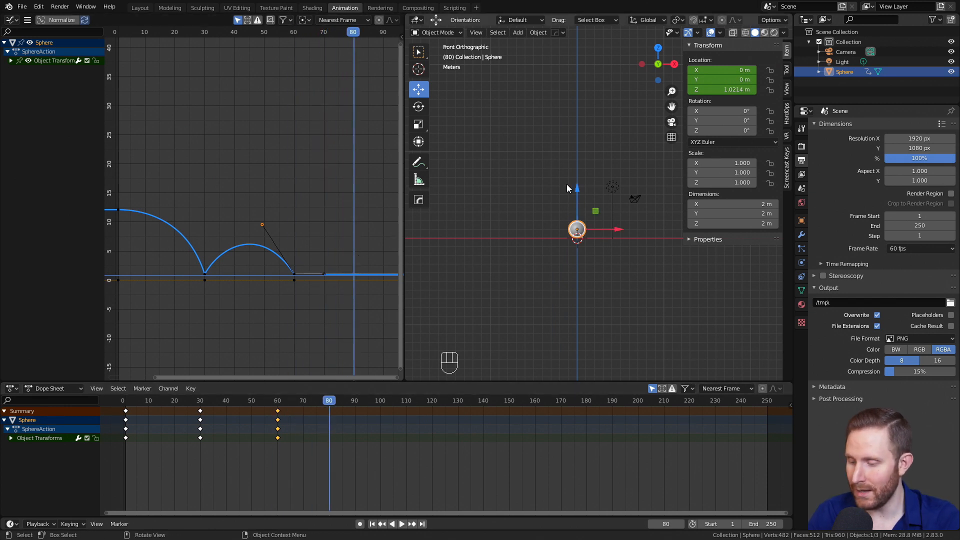
pyautogui.press('i')
pyautogui.click(529, 175)
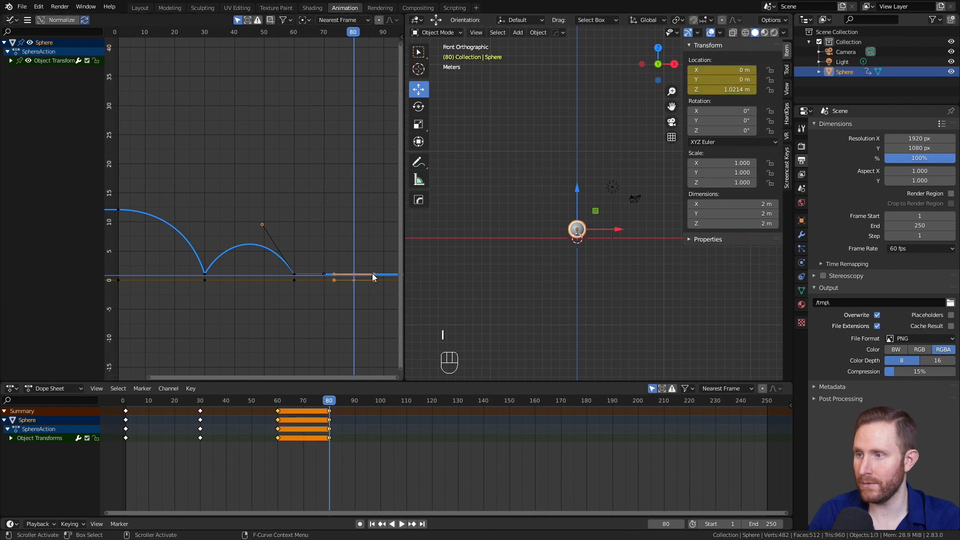
# Set the handle type of the frame 80 Z Location keyframe to Free.
pyautogui.click(358, 302)
pyautogui.rightClick(353, 272)
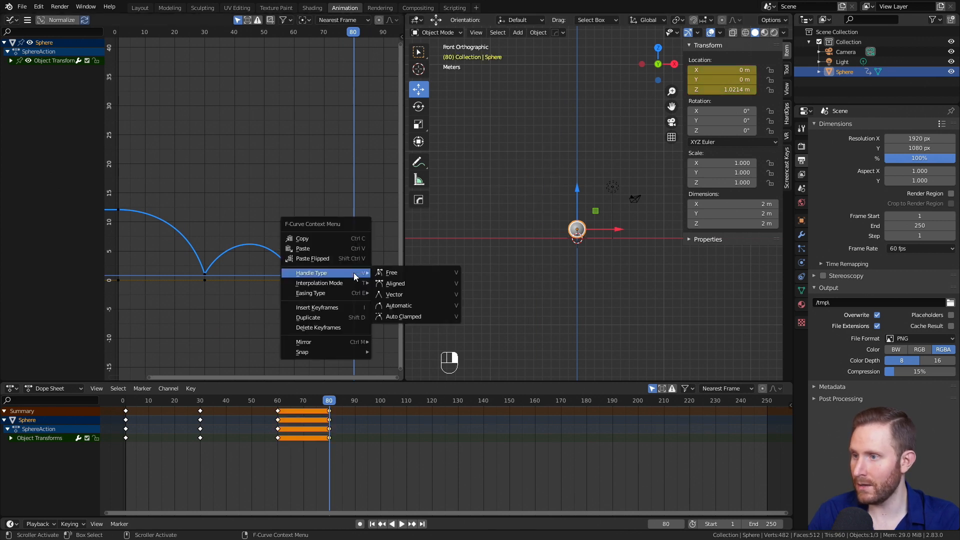
pyautogui.click(404, 270)
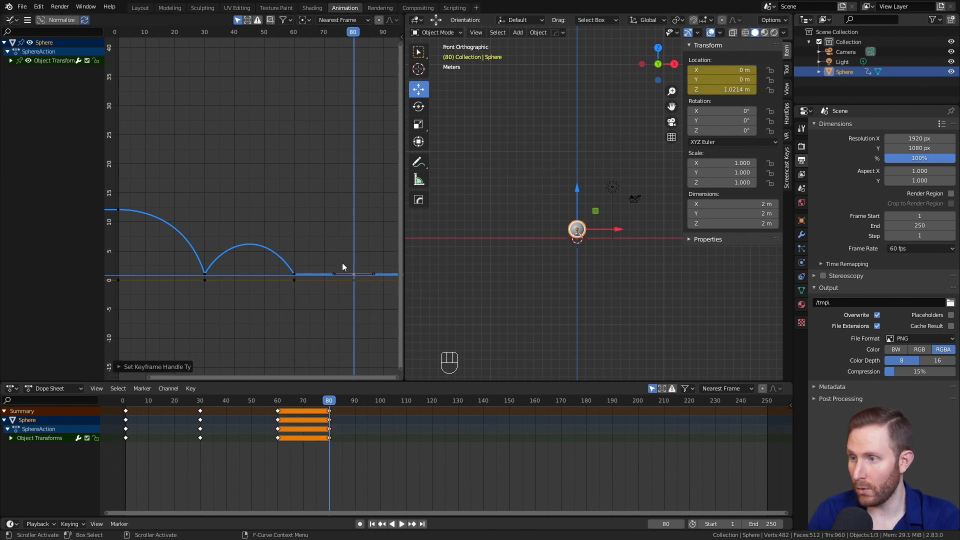
pyautogui.press('v')
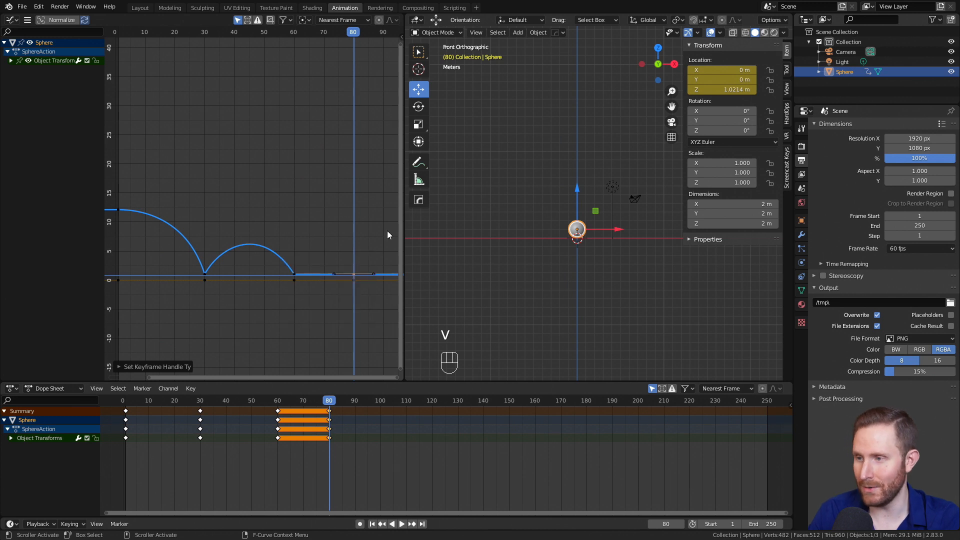
# Raise the facing handles of the frame 60 and frame 80 Z keyframes into an even bounce arc about 3 m high.
pyautogui.moveTo(334, 273); pyautogui.dragTo(310, 264)
pyautogui.click(295, 273)
pyautogui.keyDown('ctrl'); pyautogui.moveTo(310, 264); pyautogui.dragTo(329, 192, button='middle'); pyautogui.keyUp('ctrl')
pyautogui.moveTo(313, 259); pyautogui.dragTo(302, 268)
pyautogui.click(342, 291)
pyautogui.moveTo(327, 213); pyautogui.dragTo(324, 225)
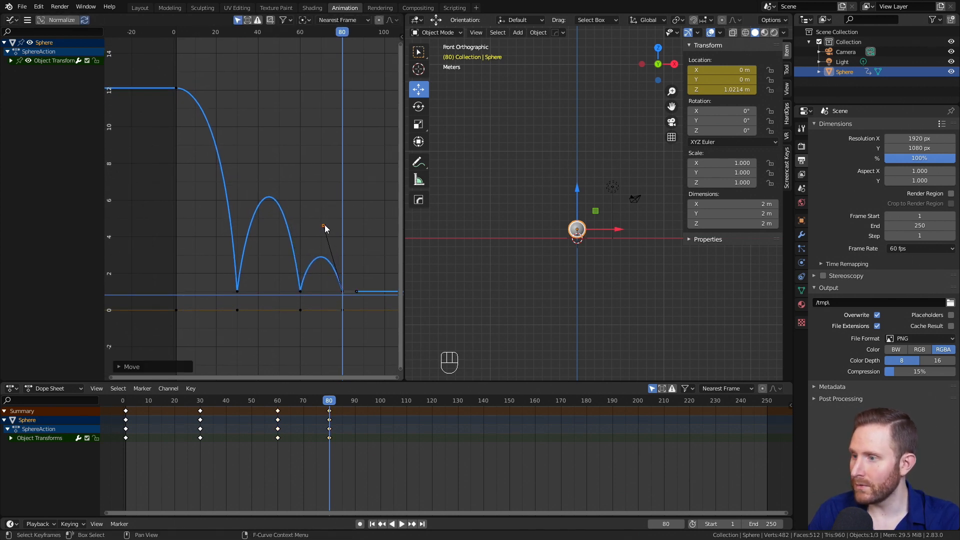
# Play the animation from the start to check the second bounce.
pyautogui.hotkey('shift', 'Left')
pyautogui.press('space')
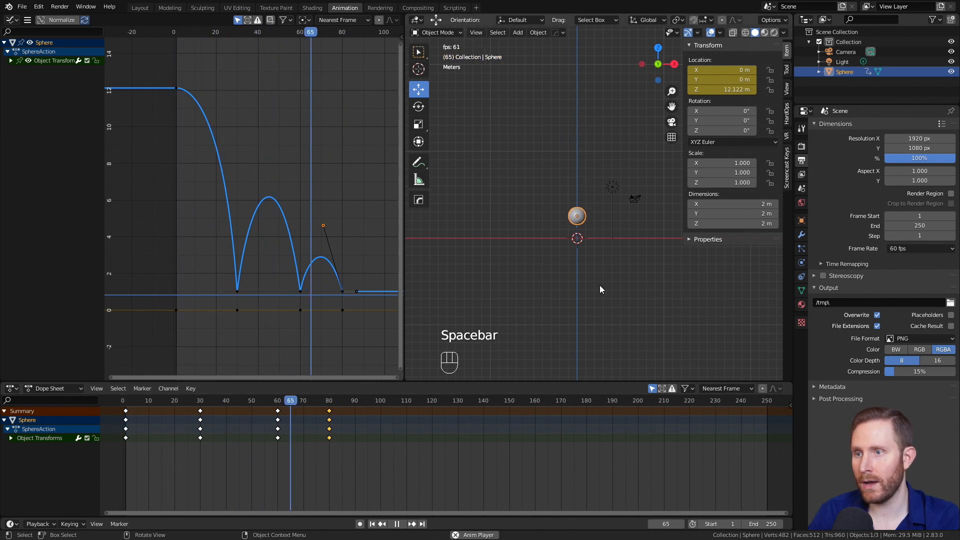
pyautogui.press('space')
# Go to frame 94 and insert a Location keyframe for the sphere resting on the ground.
pyautogui.moveTo(330, 406); pyautogui.dragTo(364, 409)
pyautogui.moveTo(277, 224); pyautogui.dragTo(209, 205, button='middle')
pyautogui.press('i')
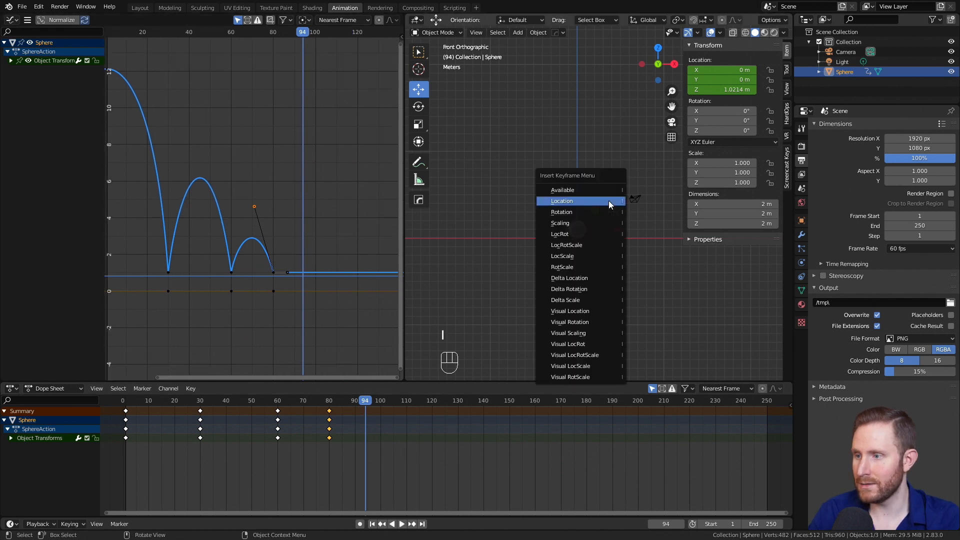
pyautogui.click(608, 200)
# Set the handle type of the frame 94 Z Location keyframe to Free.
pyautogui.scroll(2, 292, 286)
pyautogui.rightClick(320, 298)
pyautogui.moveTo(318, 295)
pyautogui.click(365, 300)
pyautogui.click(319, 298)
# Raise the facing handles of the frame 80 and frame 94 Z keyframes into a small bounce arc under 2 m high.
pyautogui.moveTo(306, 295); pyautogui.dragTo(303, 263)
pyautogui.click(281, 298)
pyautogui.moveTo(295, 297)
pyautogui.mouseDown()
pyautogui.moveTo(290, 284)
pyautogui.moveTo(305, 270)
pyautogui.moveTo(286, 284)
pyautogui.mouseUp()
pyautogui.click(322, 299)
pyautogui.click(280, 297)
pyautogui.scroll(-4, 300, 279)
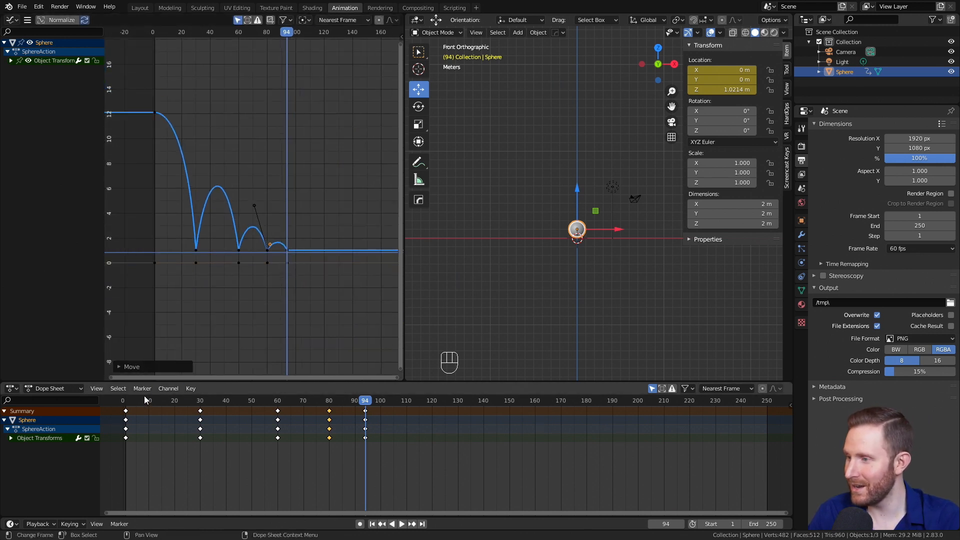
# Play the animation from frame 1 to check the full series of shrinking bounces.
pyautogui.click(125, 400)
pyautogui.press('space')
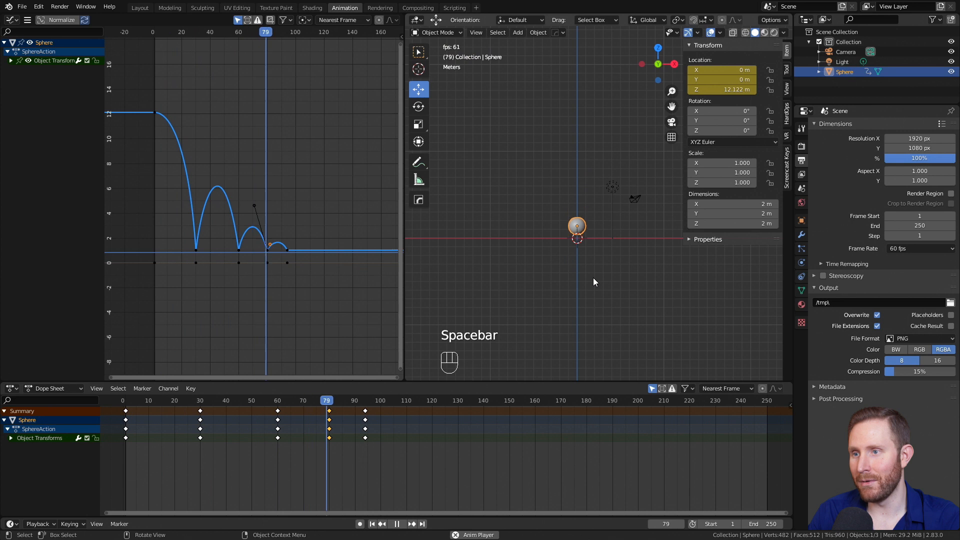
pyautogui.press('space')
pyautogui.click(365, 403)
pyautogui.moveTo(365, 403)
pyautogui.mouseDown()
pyautogui.moveTo(392, 402)
pyautogui.moveTo(363, 401)
pyautogui.mouseUp()
pyautogui.click(129, 411)
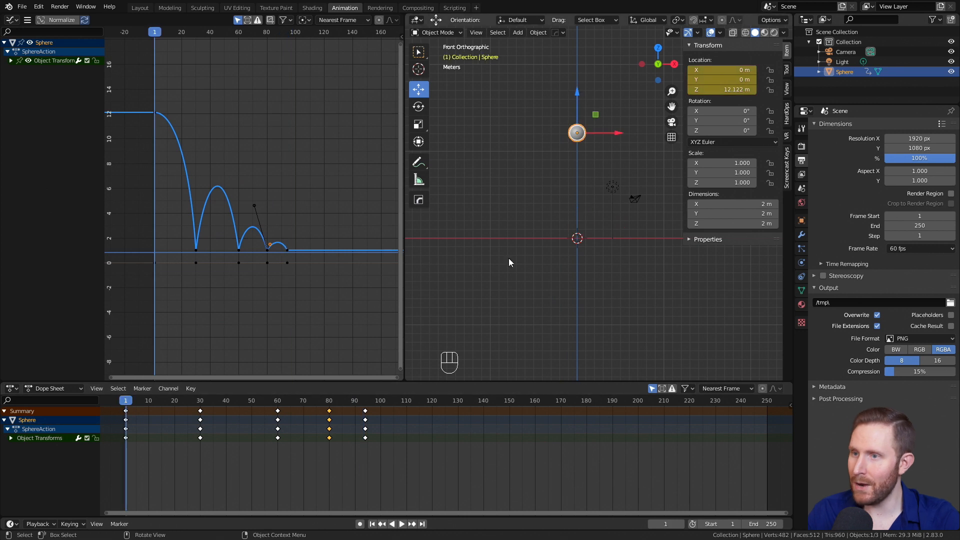
pyautogui.press('space')
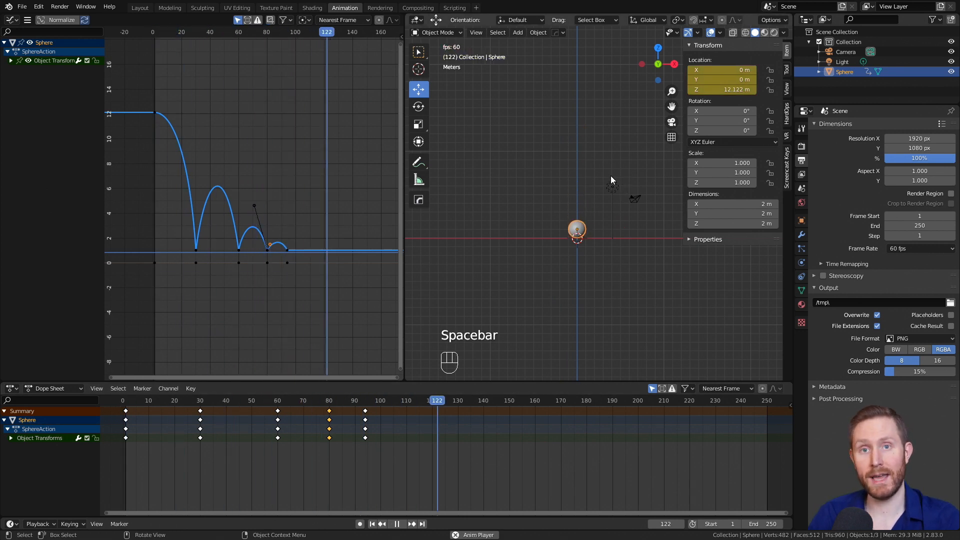
pyautogui.press('space')
# Expand the sphere's Object Transforms channels in the Graph Editor and hide the Y and Z Location curves.
pyautogui.scroll(3, 616, 188)
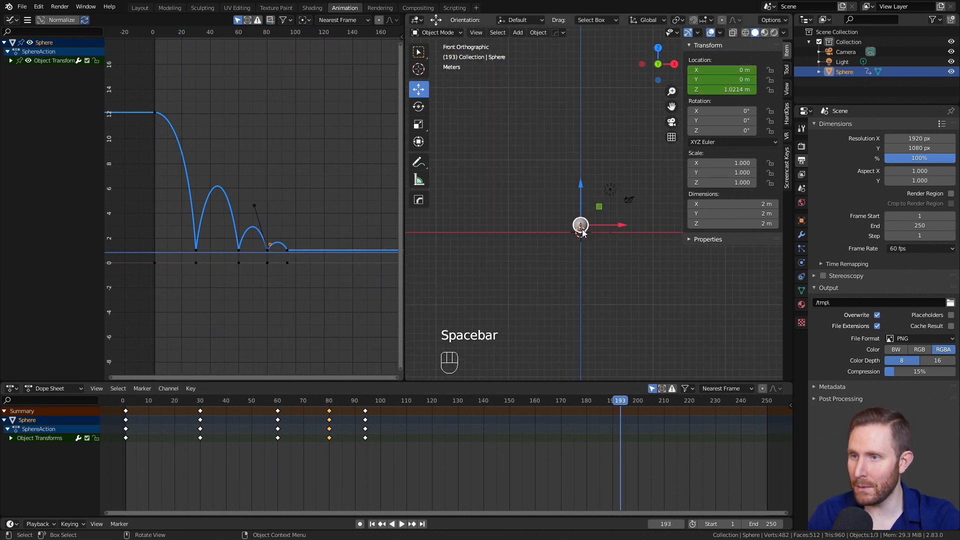
pyautogui.keyDown('shift'); pyautogui.moveTo(620, 269); pyautogui.dragTo(541, 255, button='middle'); pyautogui.keyUp('shift')
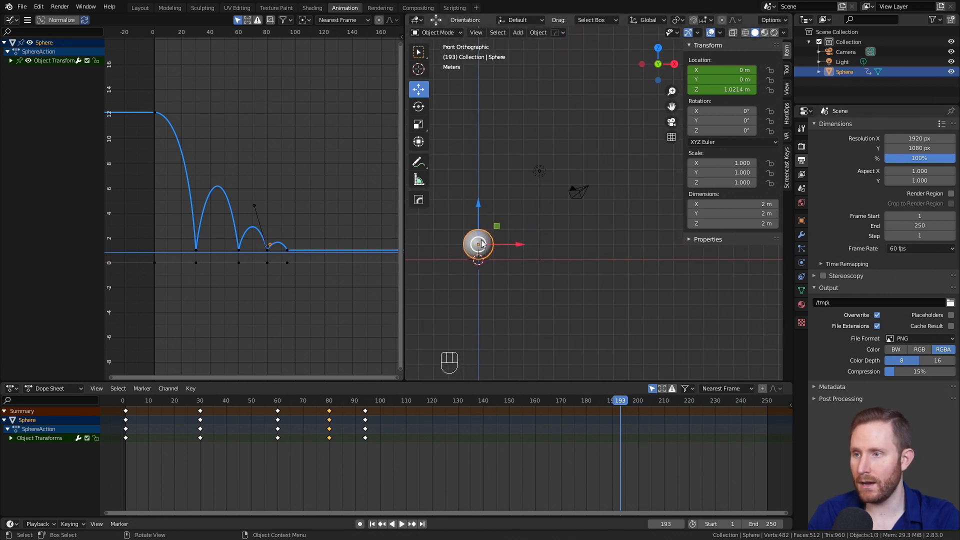
pyautogui.scroll(-5, 623, 209)
pyautogui.keyDown('shift'); pyautogui.moveTo(622, 209); pyautogui.dragTo(580, 206, button='middle'); pyautogui.keyUp('shift')
pyautogui.scroll(2, 583, 208)
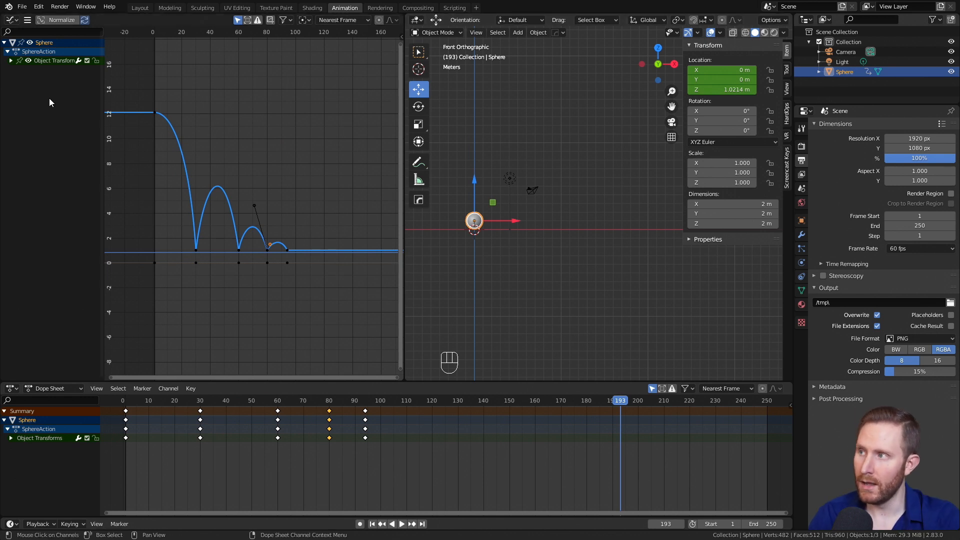
pyautogui.click(11, 61)
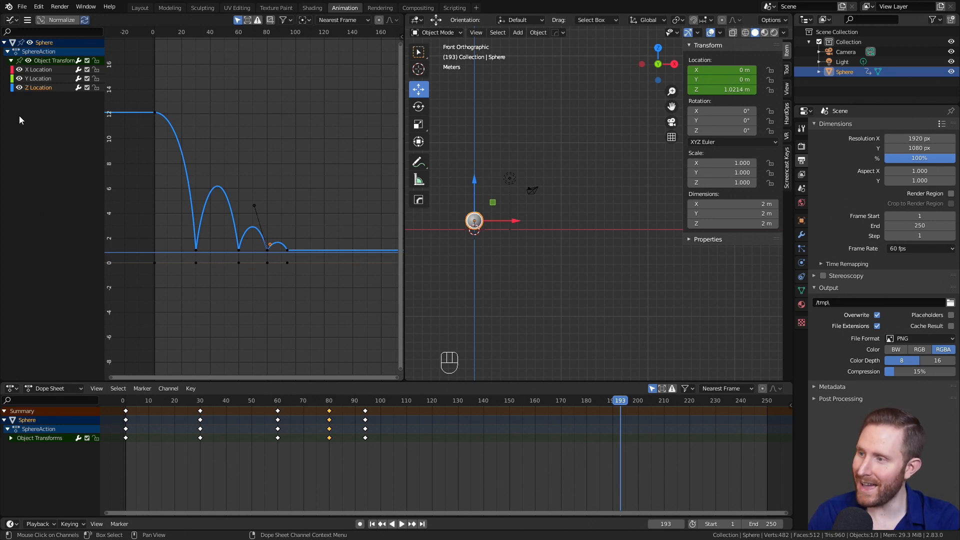
pyautogui.click(19, 79)
pyautogui.click(19, 88)
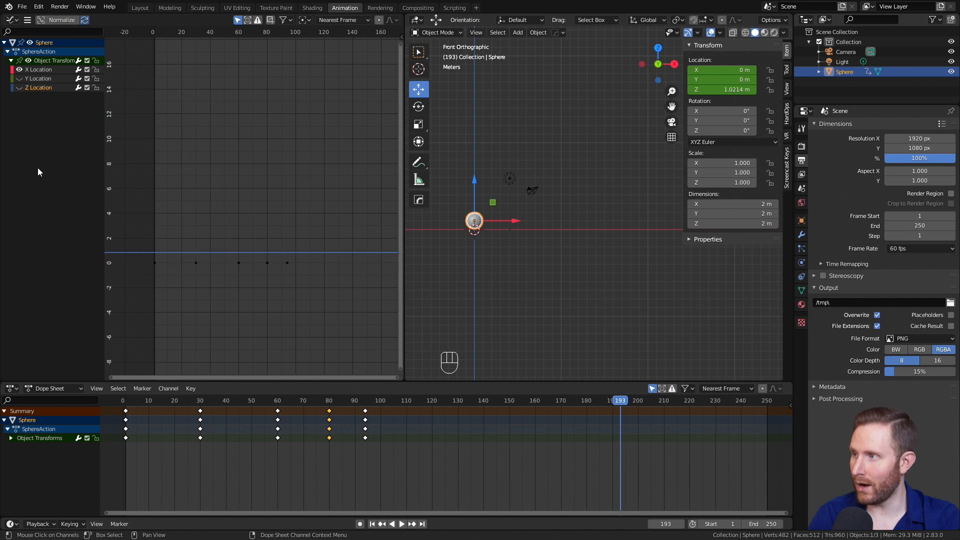
pyautogui.scroll(3, 210, 279)
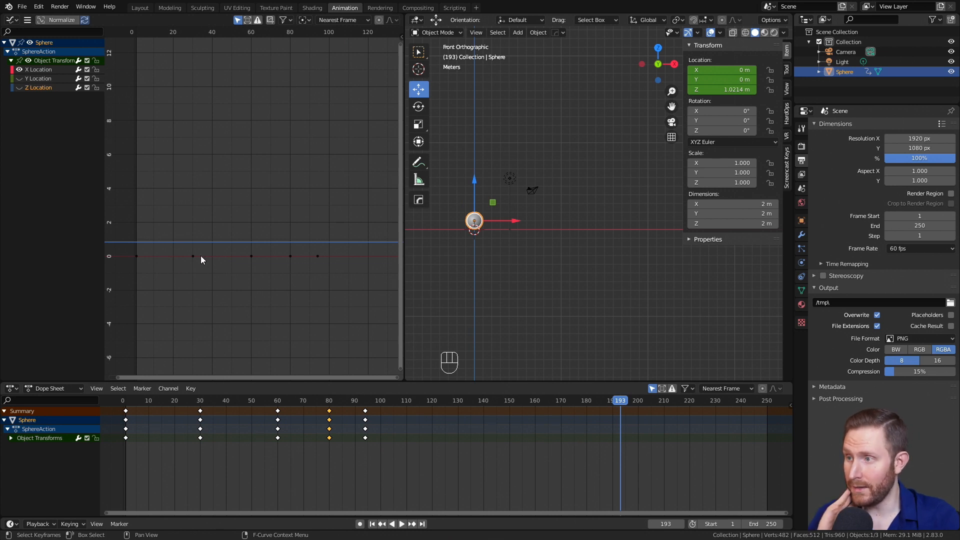
# Review the bounce by playing and scrubbing the timeline, and return to frame 1.
pyautogui.hotkey('shift', 'Left')
pyautogui.press('space')
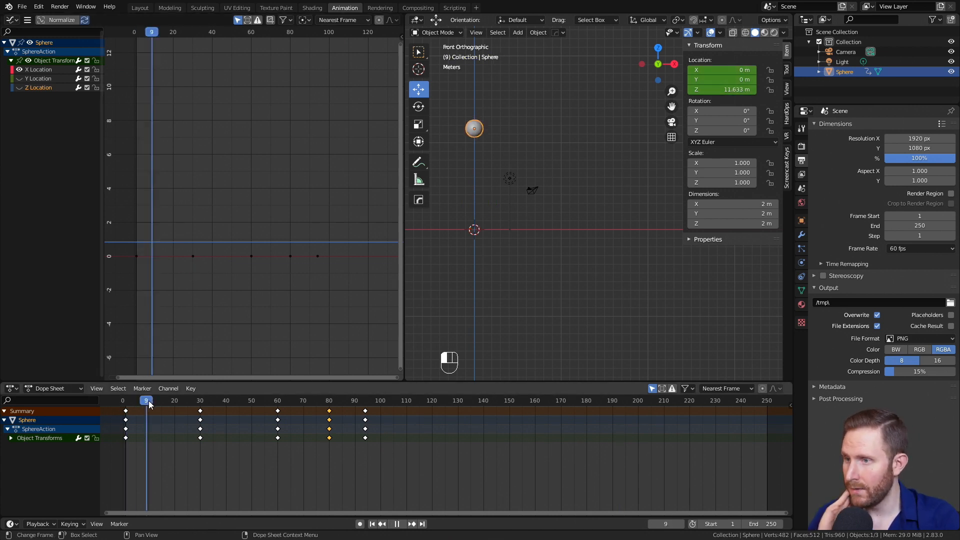
pyautogui.moveTo(249, 419); pyautogui.dragTo(128, 452)
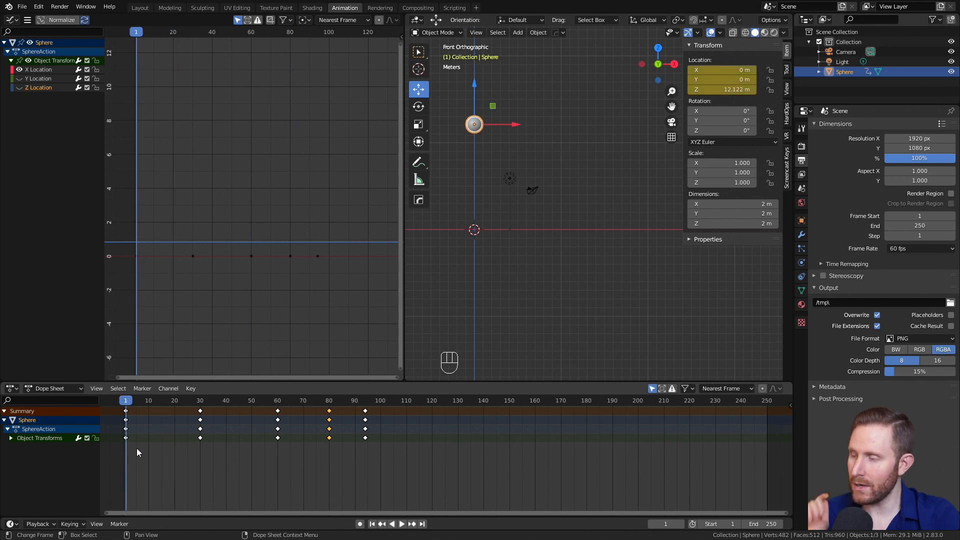
# Expand the Object Transforms channels in the Dope Sheet and delete the X Location keyframes at frames 30, 60 and 80.
pyautogui.click(11, 438)
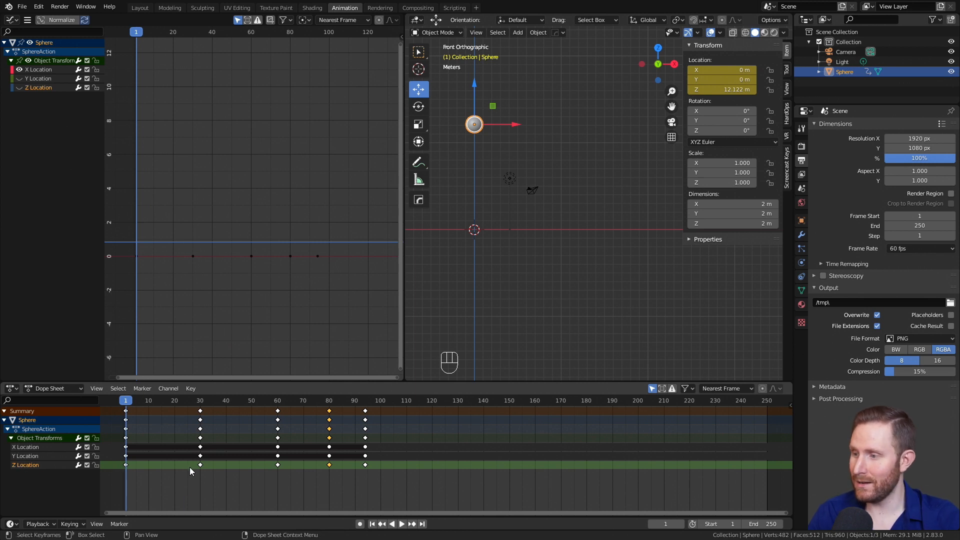
pyautogui.click(200, 447)
pyautogui.keyDown('shift'); pyautogui.click(278, 448); pyautogui.keyUp('shift')
pyautogui.keyDown('shift'); pyautogui.click(329, 447); pyautogui.keyUp('shift')
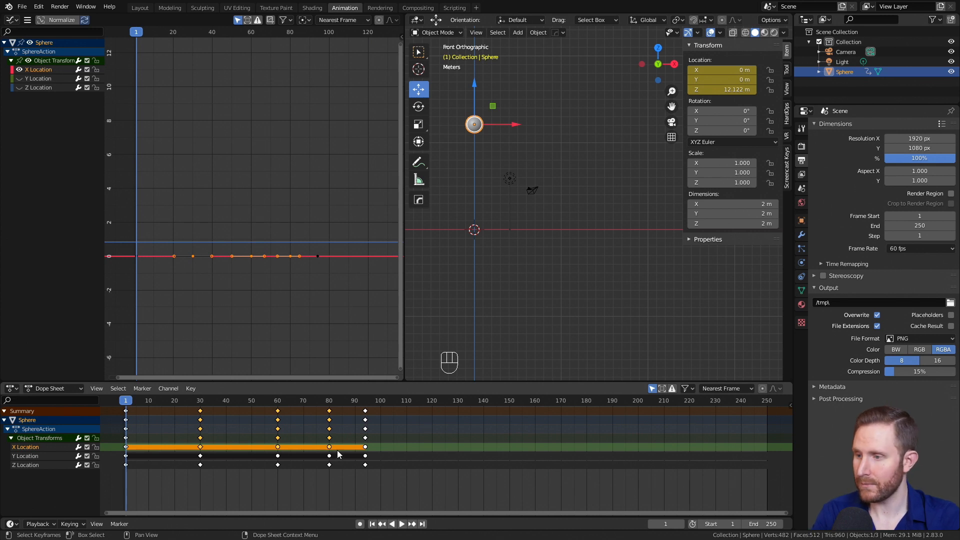
pyautogui.press('Delete')
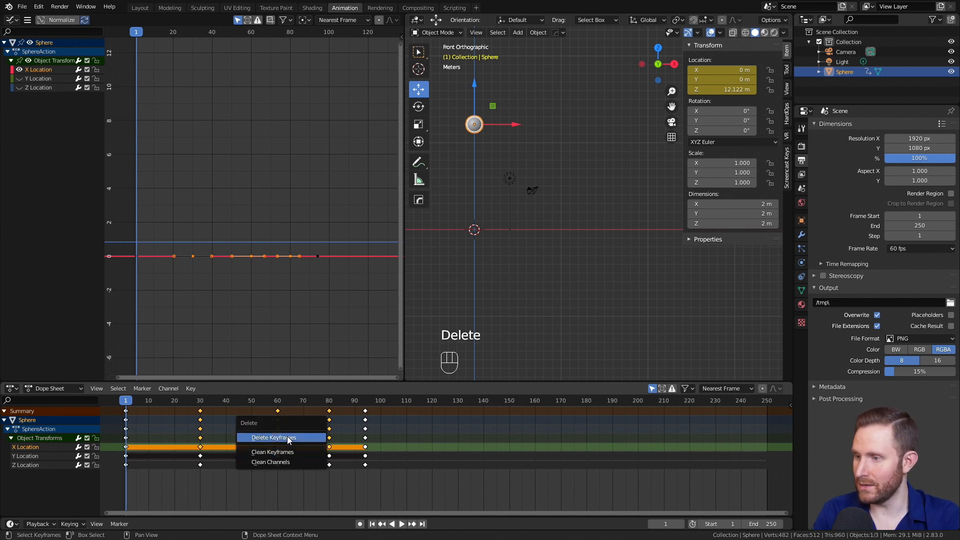
pyautogui.click(290, 437)
# Play the animation with the intermediate X Location keyframes removed, and go back to frame 1.
pyautogui.press('space')
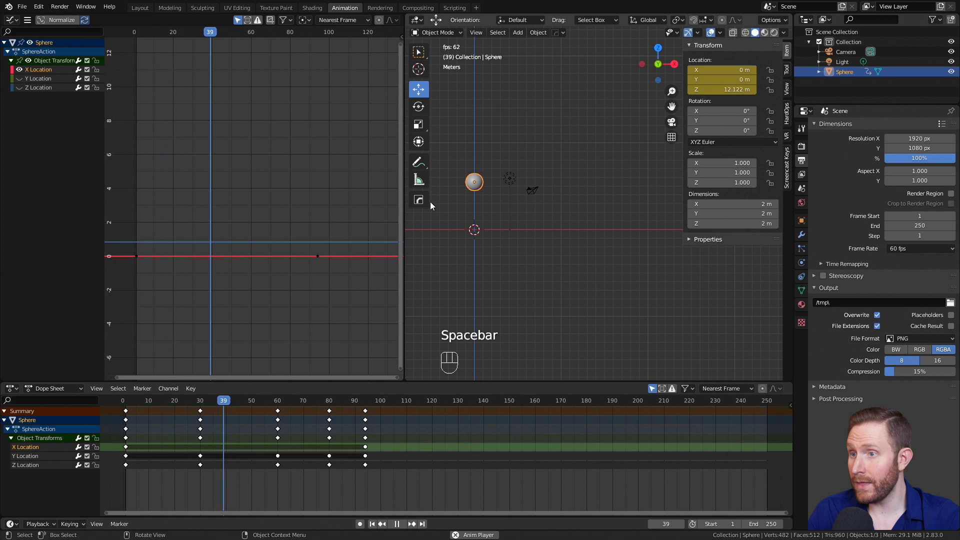
pyautogui.press('space')
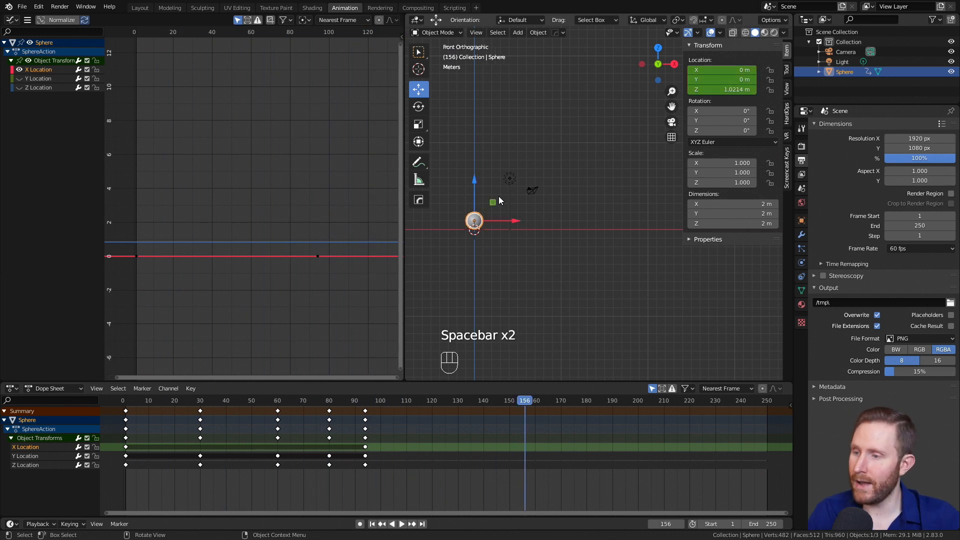
pyautogui.click(126, 400)
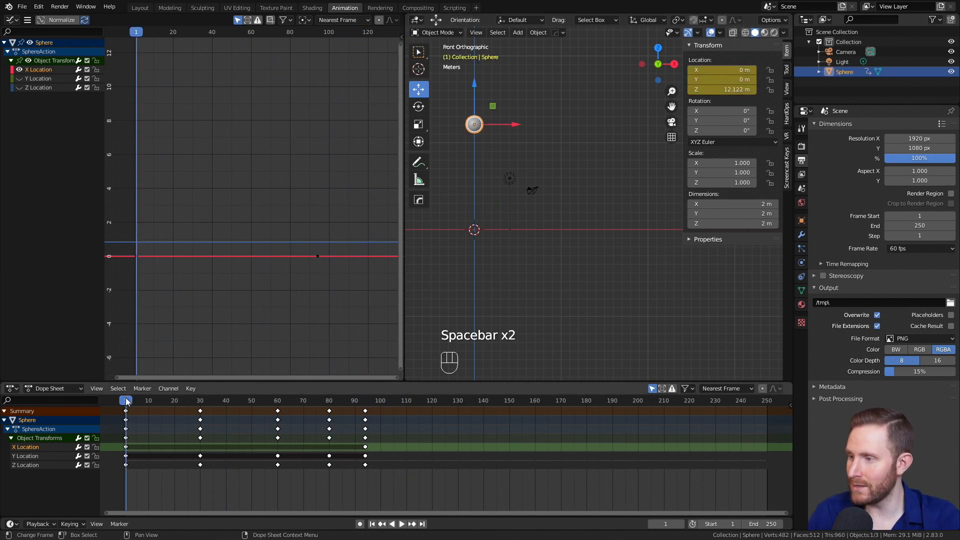
pyautogui.scroll(-9, 285, 264)
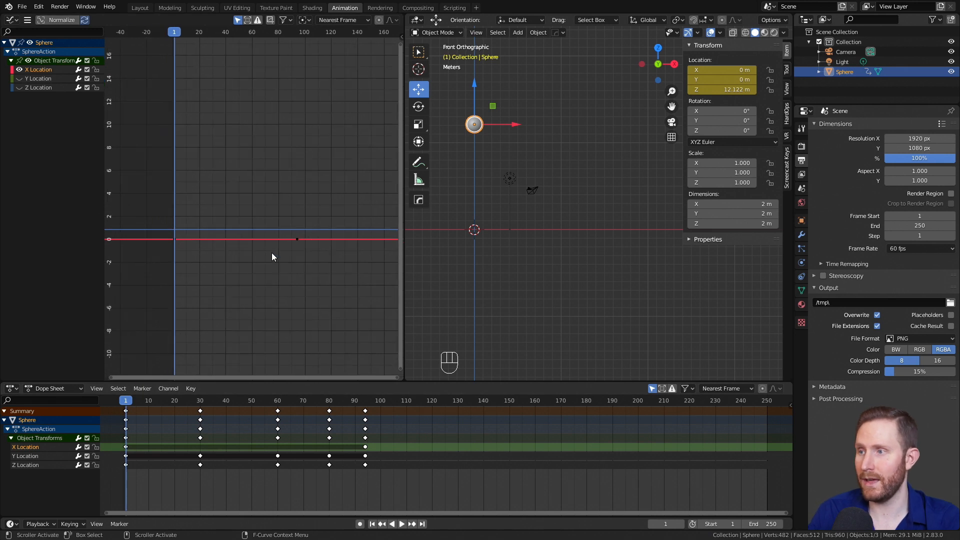
pyautogui.moveTo(303, 230); pyautogui.dragTo(258, 277, button='middle')
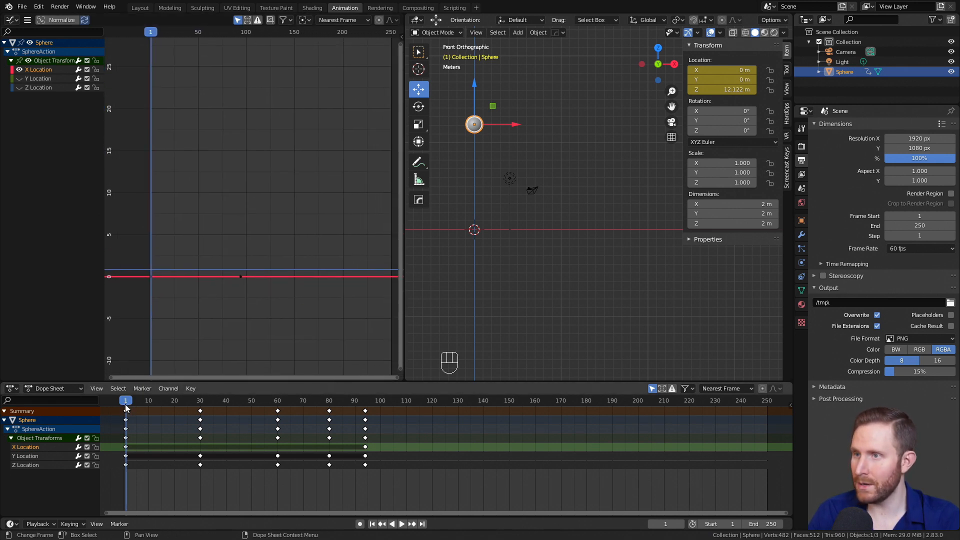
# Raise the X Location keyframe at frame 94 vertically in the Graph Editor to about 22.8 m.
pyautogui.moveTo(126, 404); pyautogui.dragTo(365, 415)
pyautogui.click(241, 276)
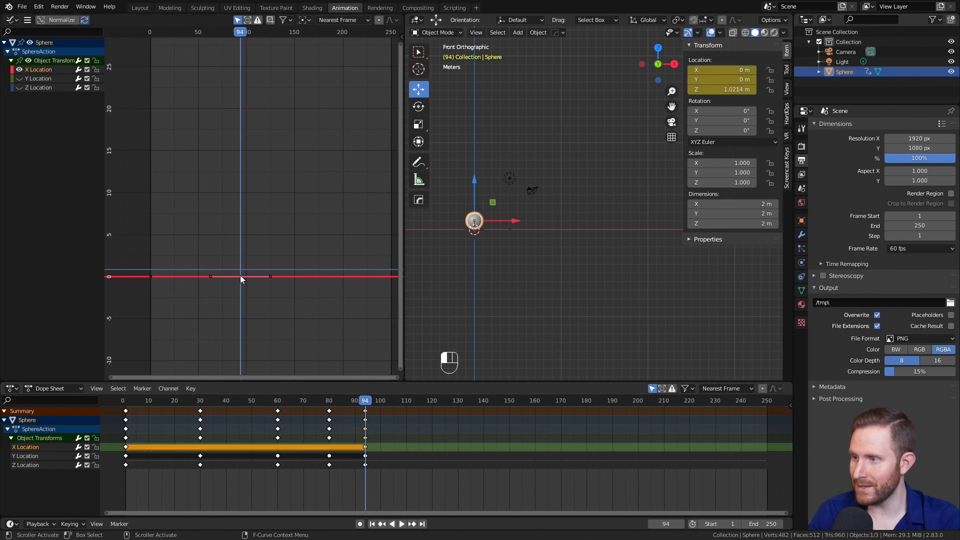
pyautogui.press('g')
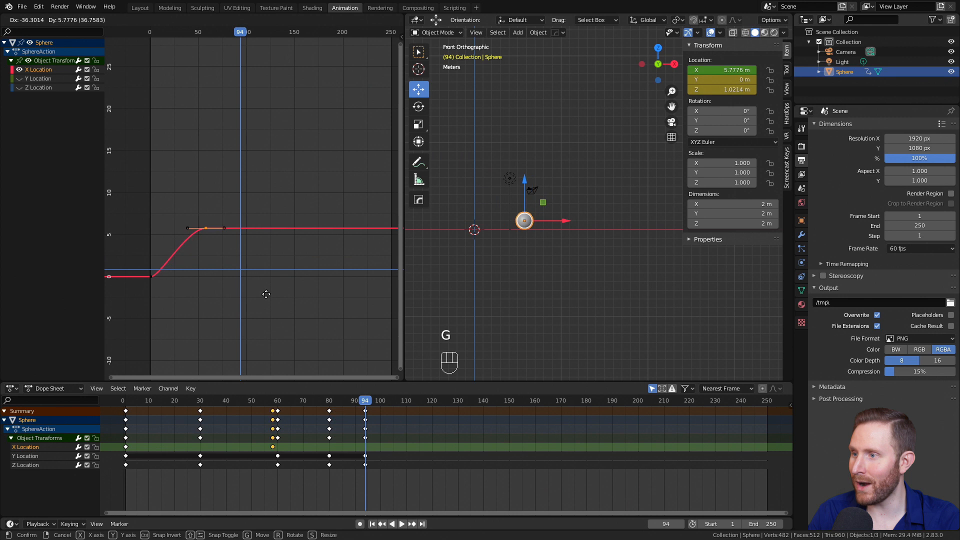
pyautogui.press('y')
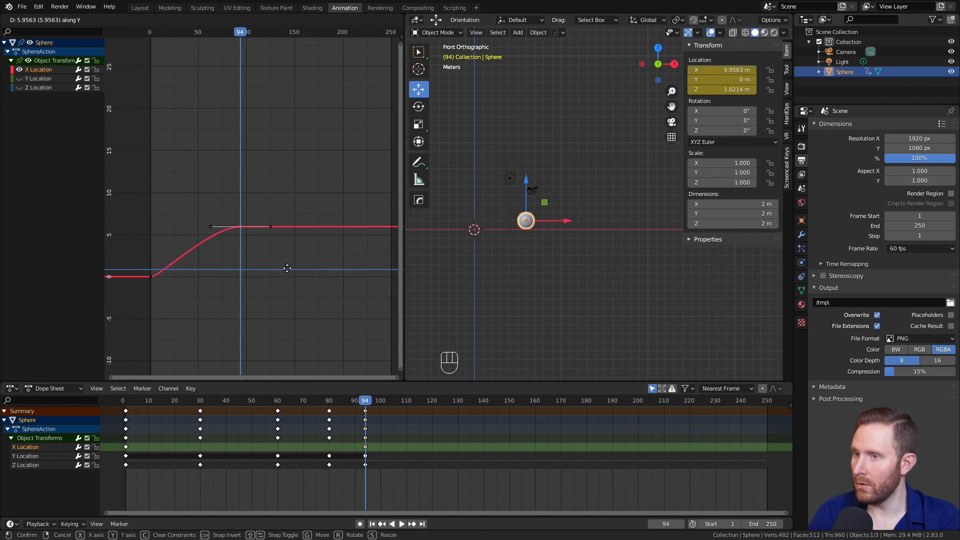
pyautogui.click(268, 140)
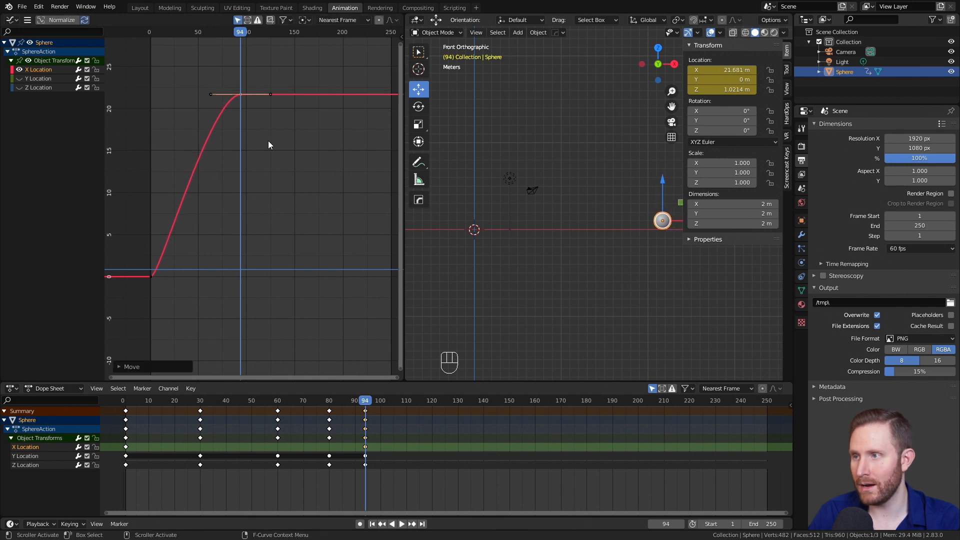
pyautogui.keyDown('shift'); pyautogui.moveTo(563, 215); pyautogui.dragTo(571, 299, button='middle'); pyautogui.keyUp('shift')
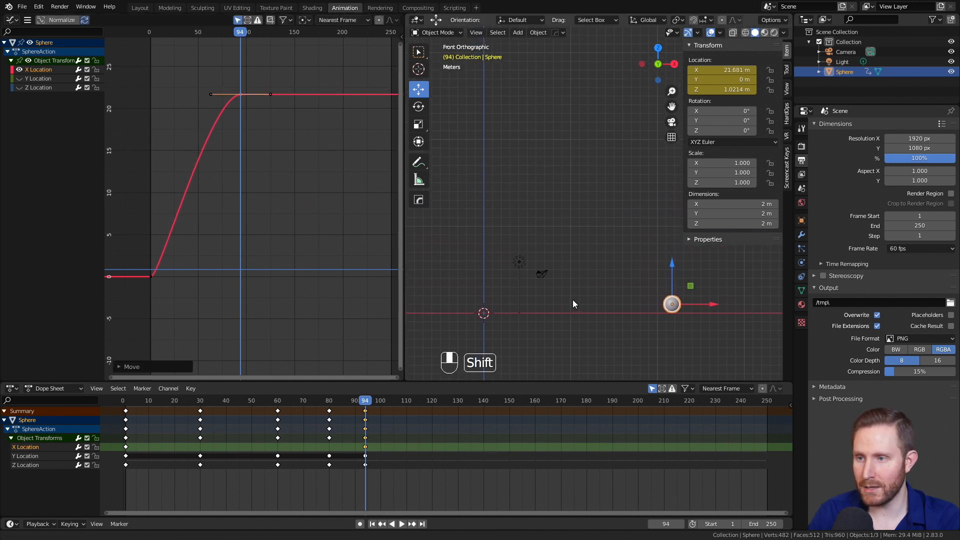
pyautogui.press('g')
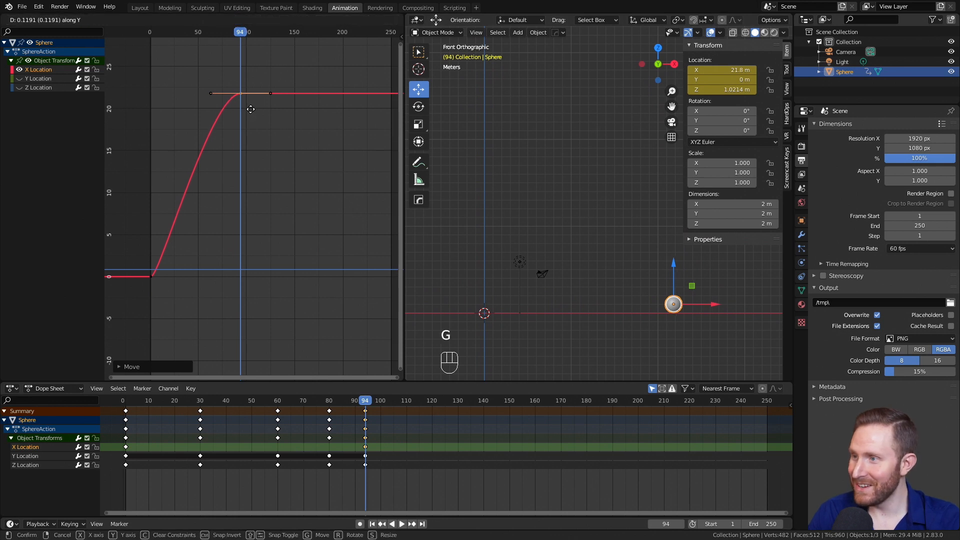
pyautogui.click(255, 103)
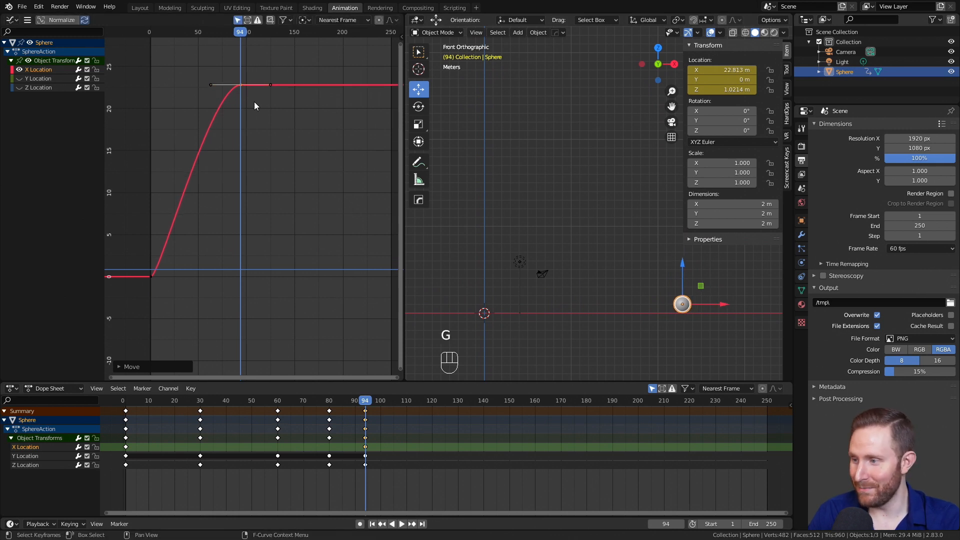
# Play the sideways bounce from the start, and scrub through the timeline up to frame 94.
pyautogui.click(127, 408)
pyautogui.press('space')
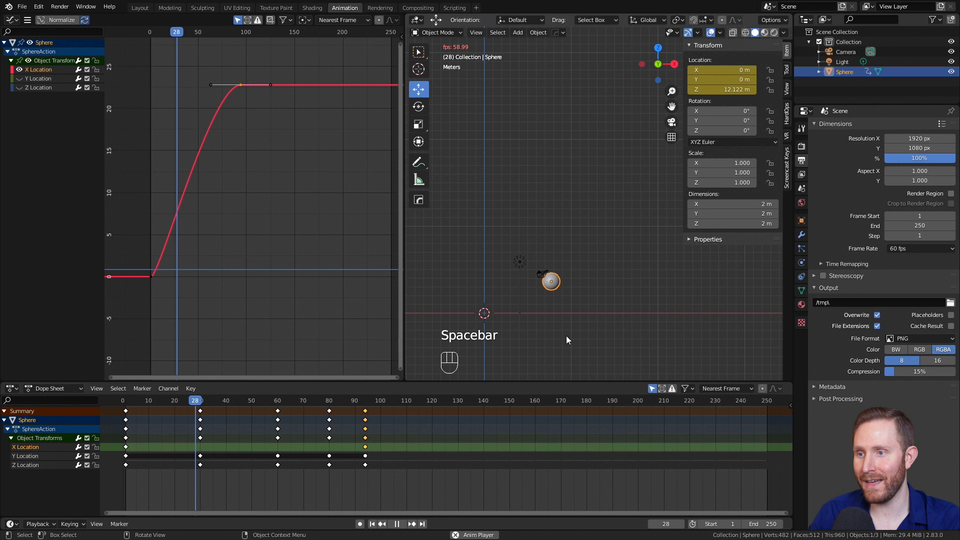
pyautogui.press('space')
pyautogui.press('space')
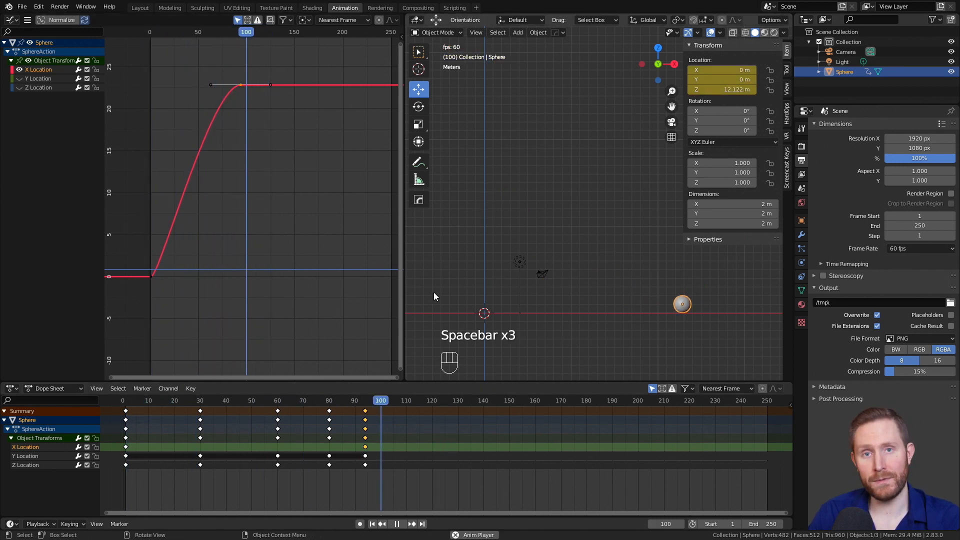
pyautogui.press('space')
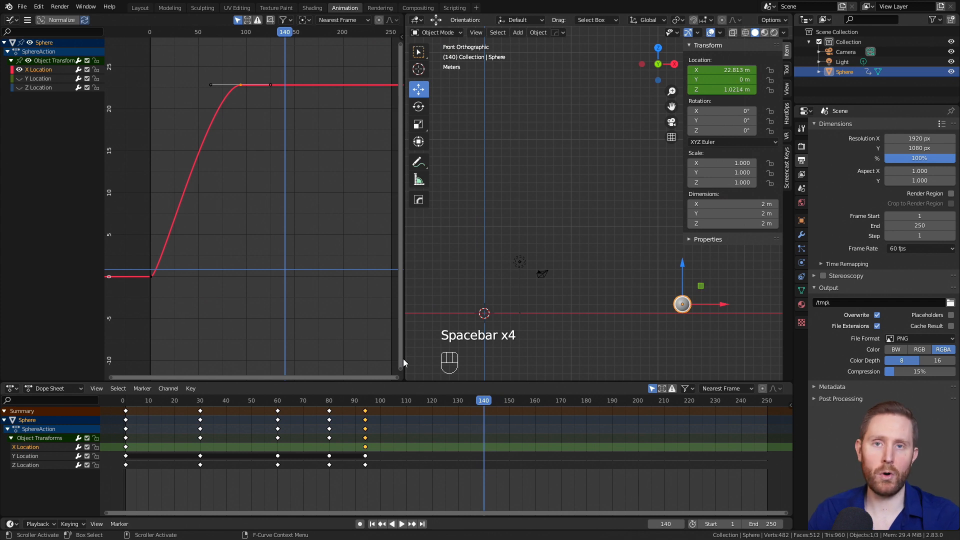
pyautogui.click(128, 400)
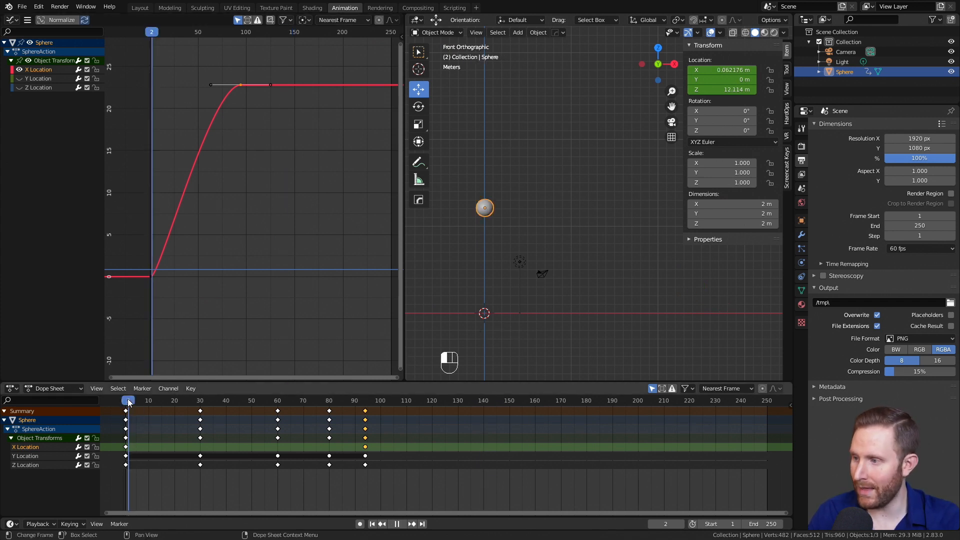
pyautogui.moveTo(128, 400); pyautogui.dragTo(336, 409)
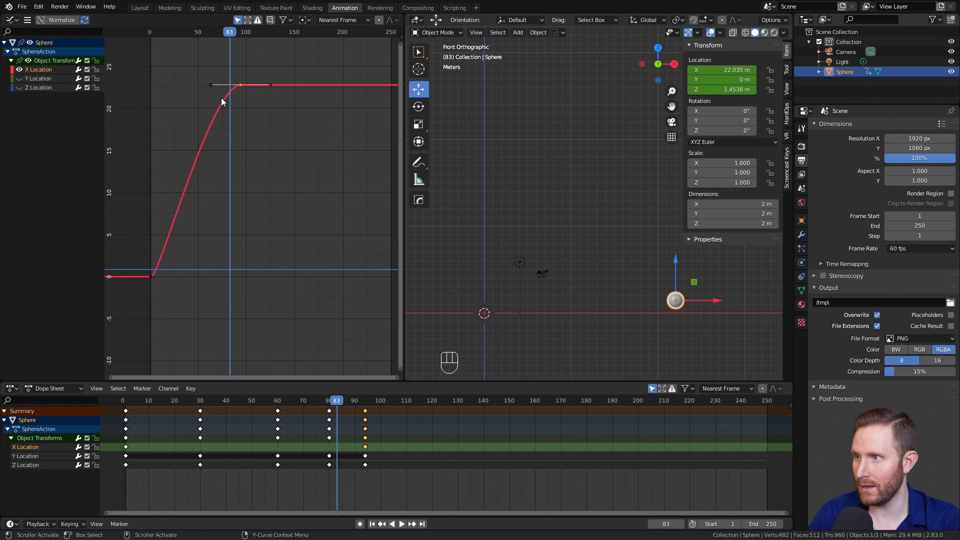
pyautogui.moveTo(355, 401); pyautogui.dragTo(365, 403)
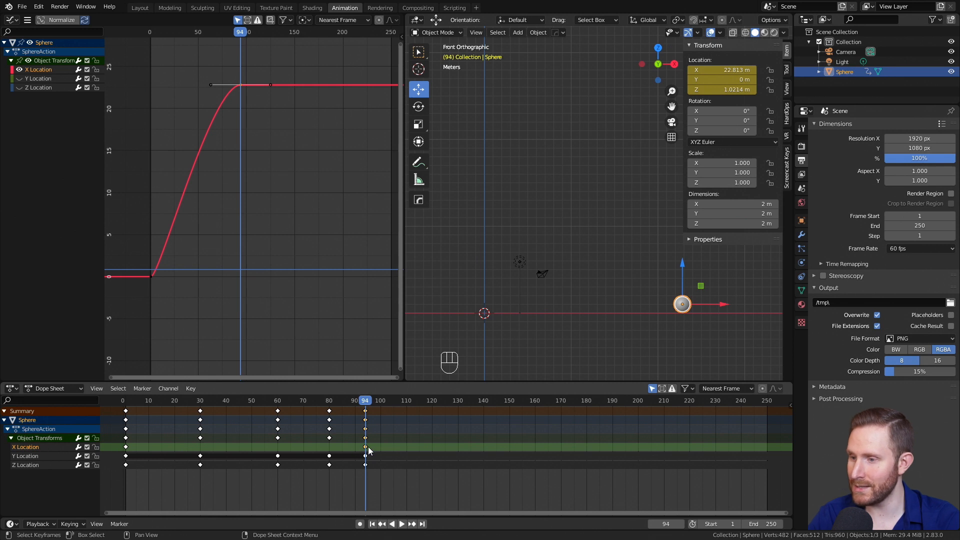
# Move the last X Location keyframe to frame 150 in the Dope Sheet and play the bounce several times from the start.
pyautogui.moveTo(365, 449); pyautogui.dragTo(509, 443)
pyautogui.press('space')
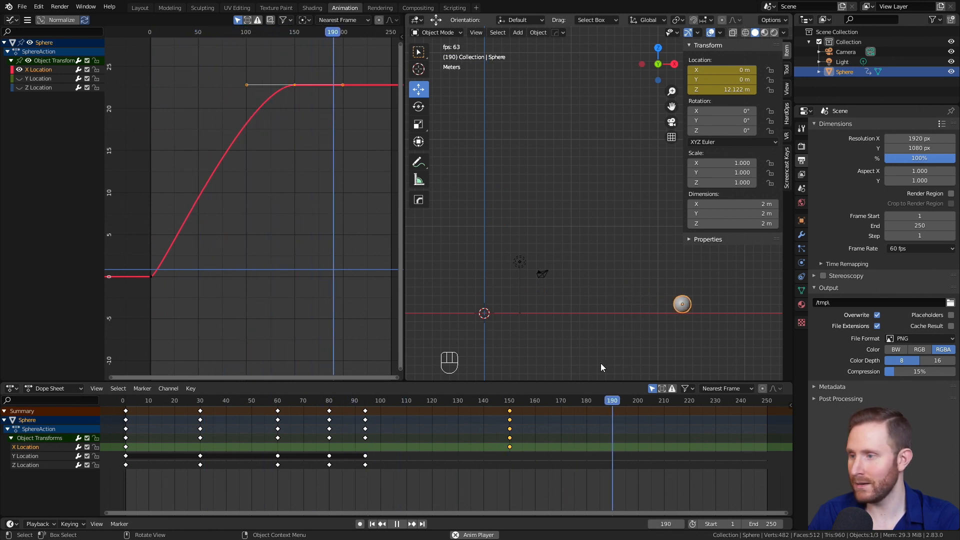
pyautogui.press('space')
pyautogui.click(128, 401)
pyautogui.press('space')
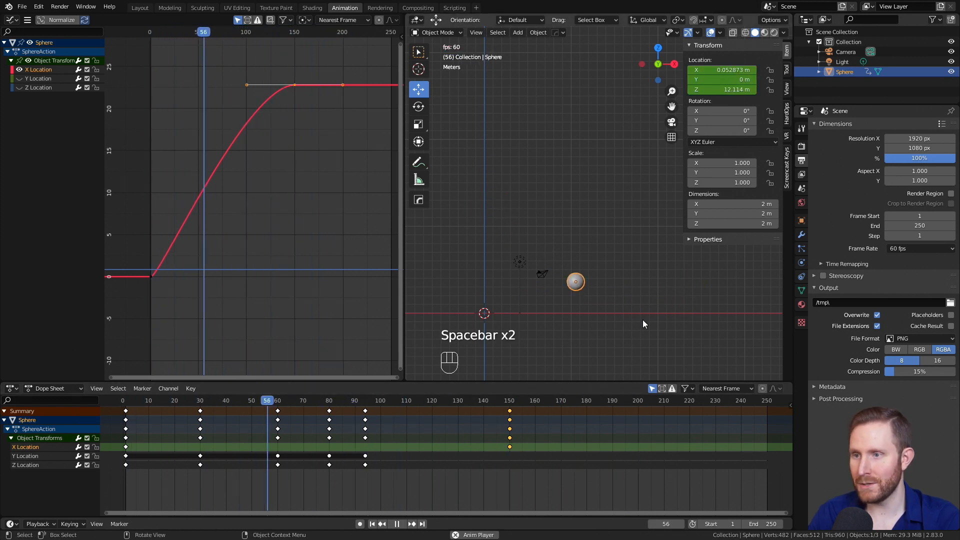
pyautogui.press('space')
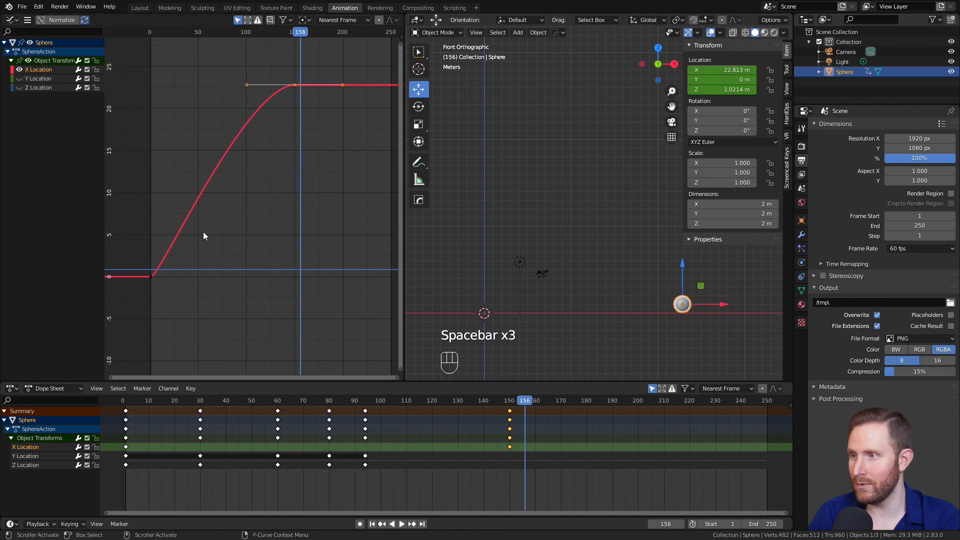
pyautogui.click(132, 403)
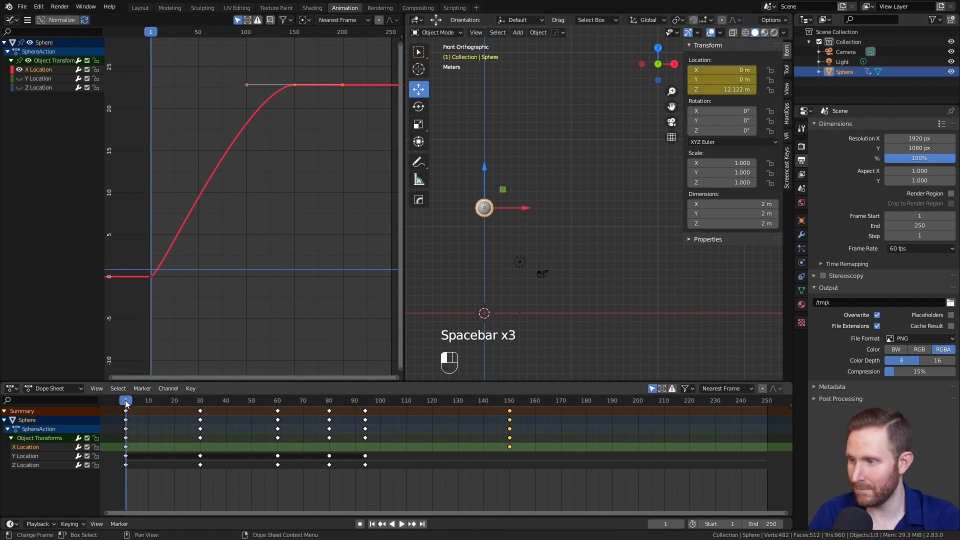
pyautogui.press('space')
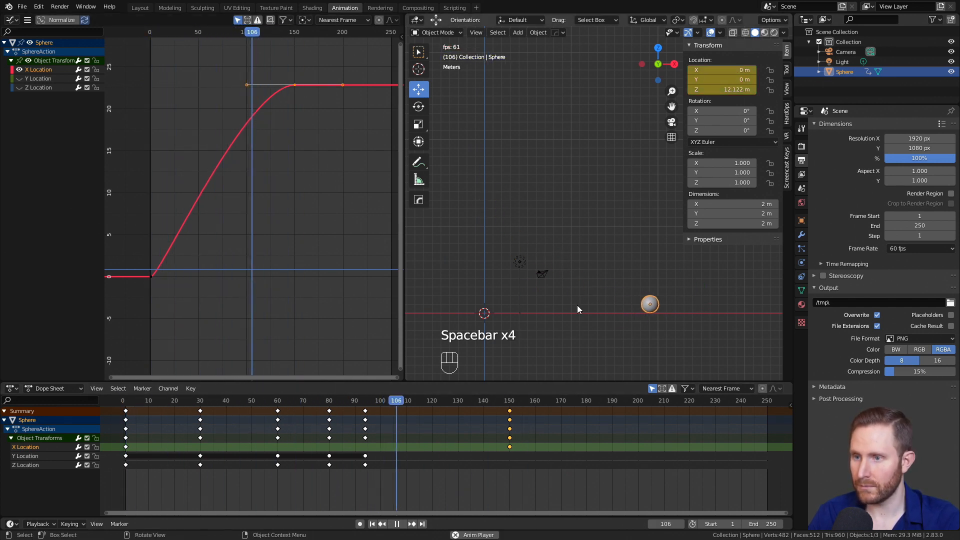
pyautogui.press('space')
# Return to frame 1 and scale the handles of the first X Location keyframe down to 0.
pyautogui.click(128, 403)
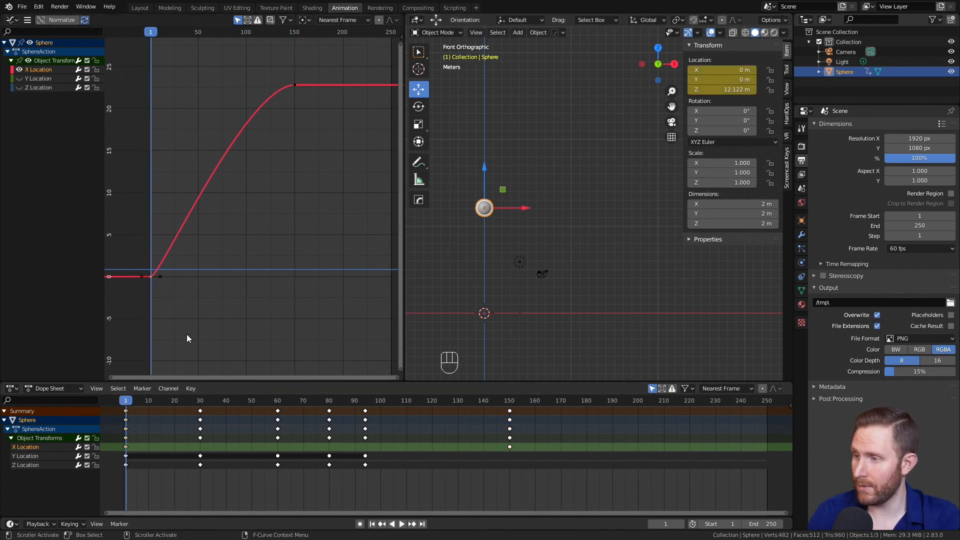
pyautogui.press('s')
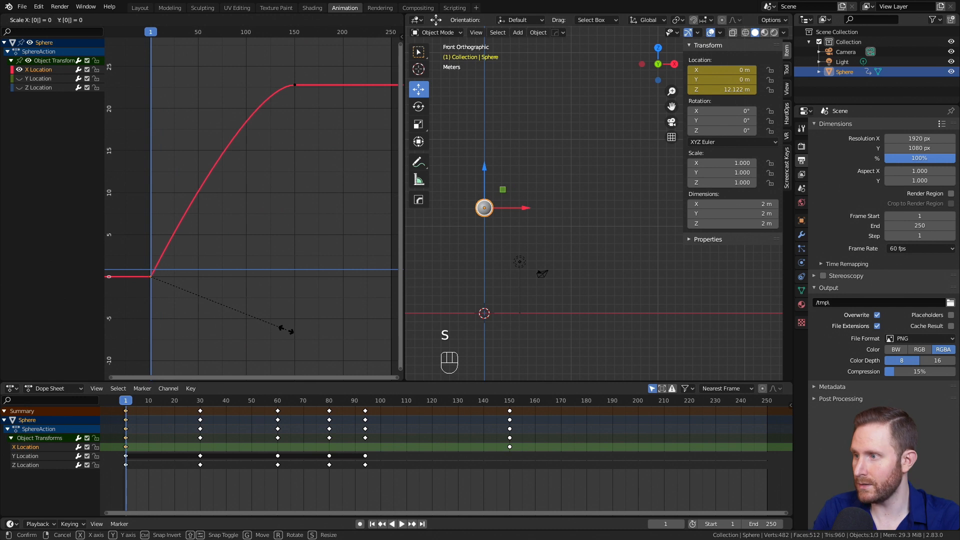
pyautogui.click(287, 331)
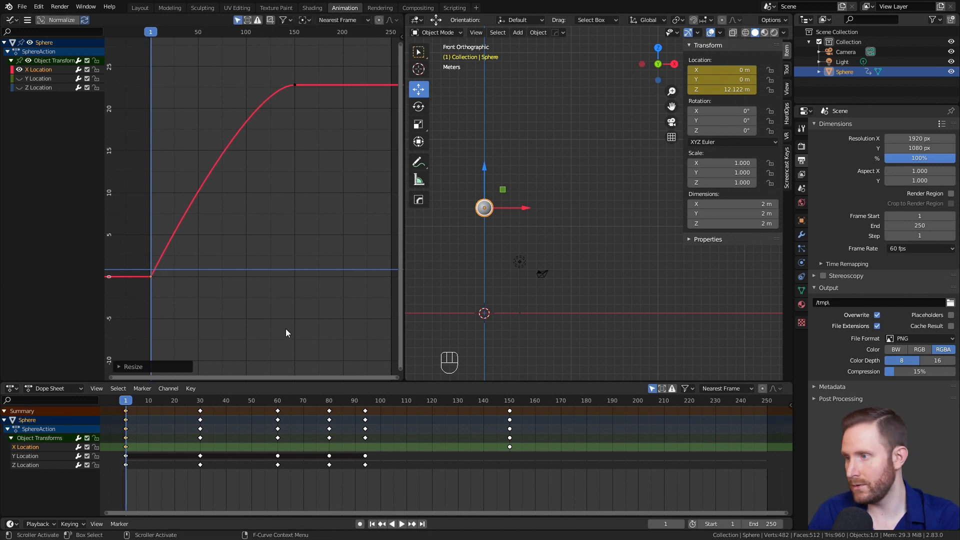
# Lengthen the incoming handle of the X Location keyframe at frame 150 to about frame 62 and play the animation.
pyautogui.click(295, 84)
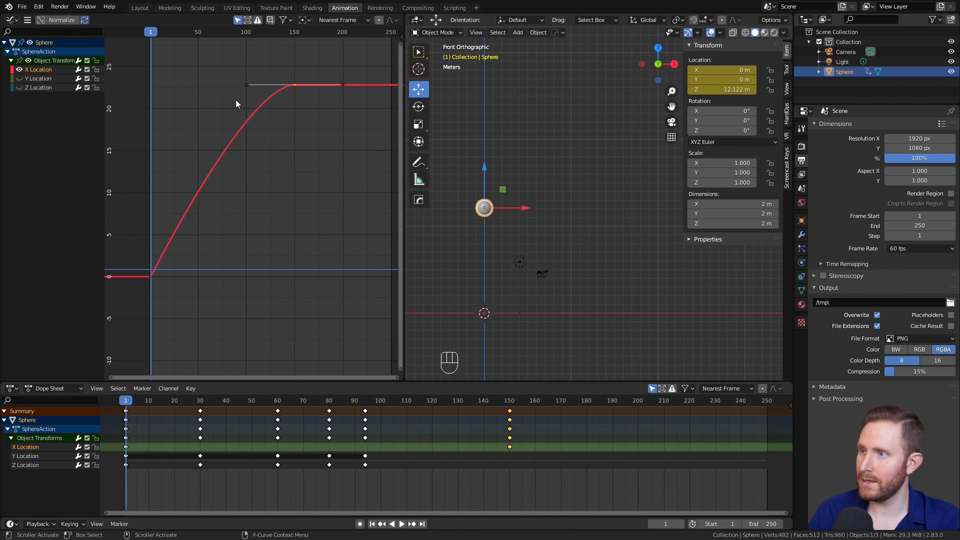
pyautogui.press('s')
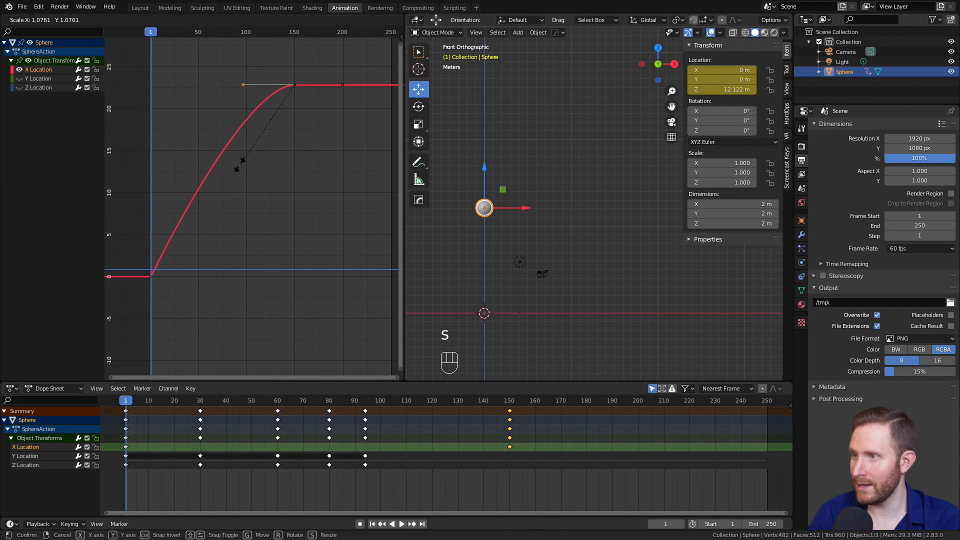
pyautogui.click(292, 285)
pyautogui.press('space')
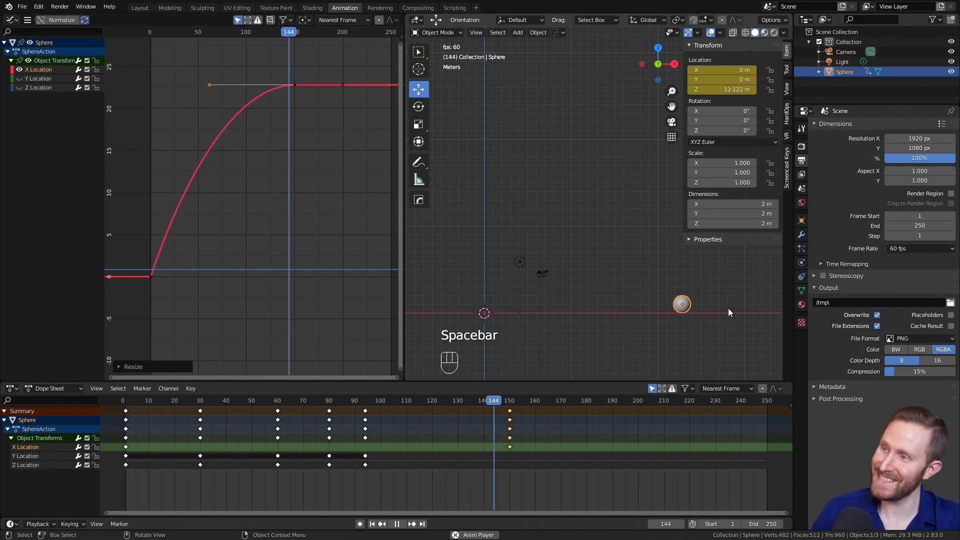
pyautogui.press('space')
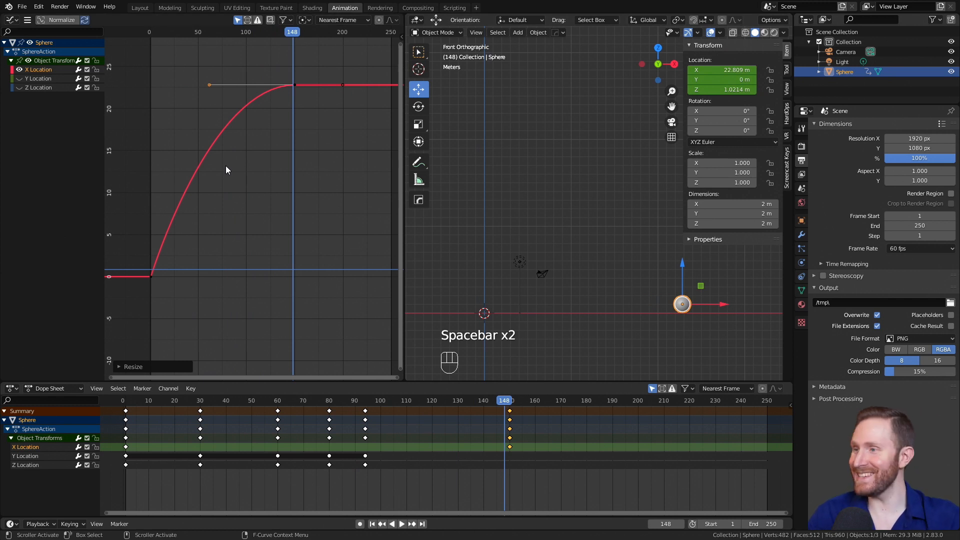
# Shorten the incoming handle of the frame 150 X Location keyframe to about frame 100 and play the animation.
pyautogui.press('s')
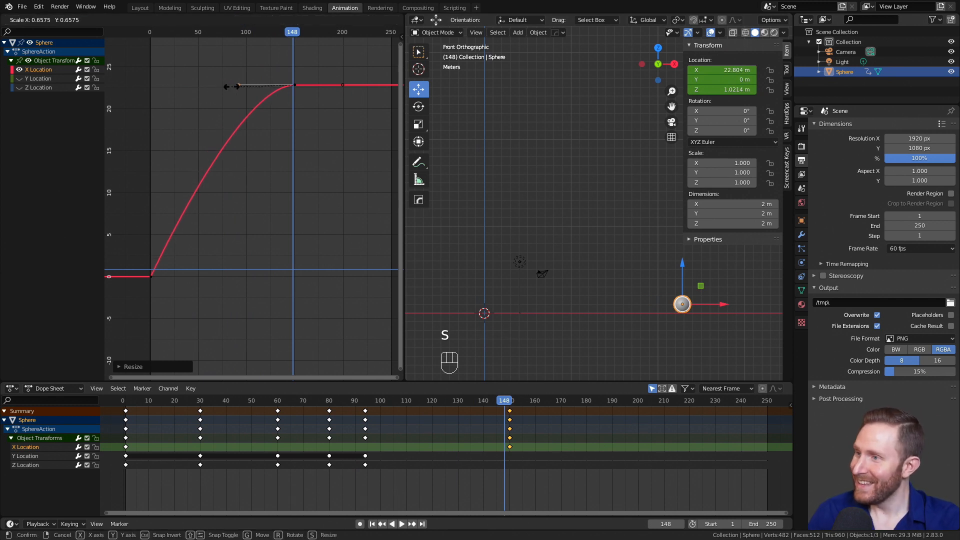
pyautogui.click(241, 89)
pyautogui.press('space')
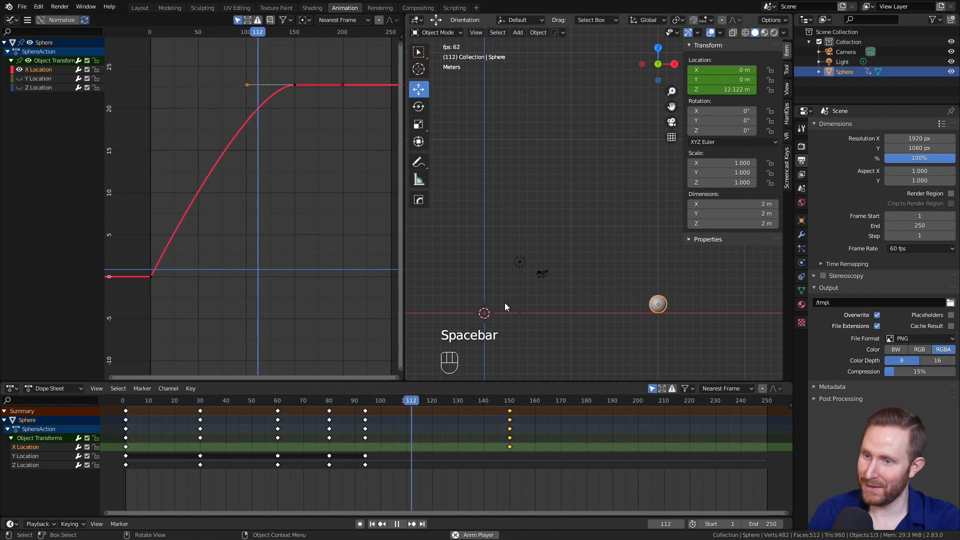
pyautogui.press('space')
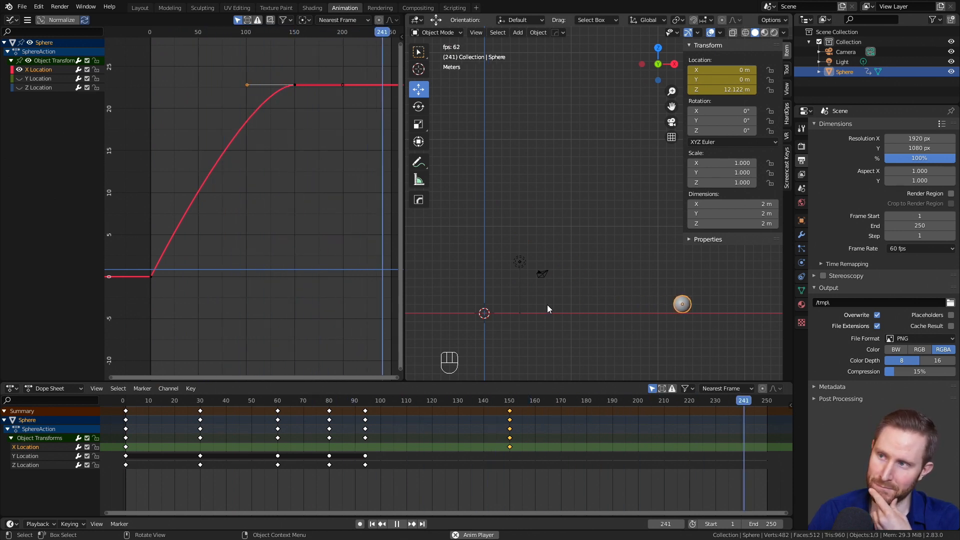
pyautogui.press('space')
# Replay the sideways bounce from the start and return to frame 1.
pyautogui.moveTo(126, 402); pyautogui.dragTo(127, 401)
pyautogui.press('space')
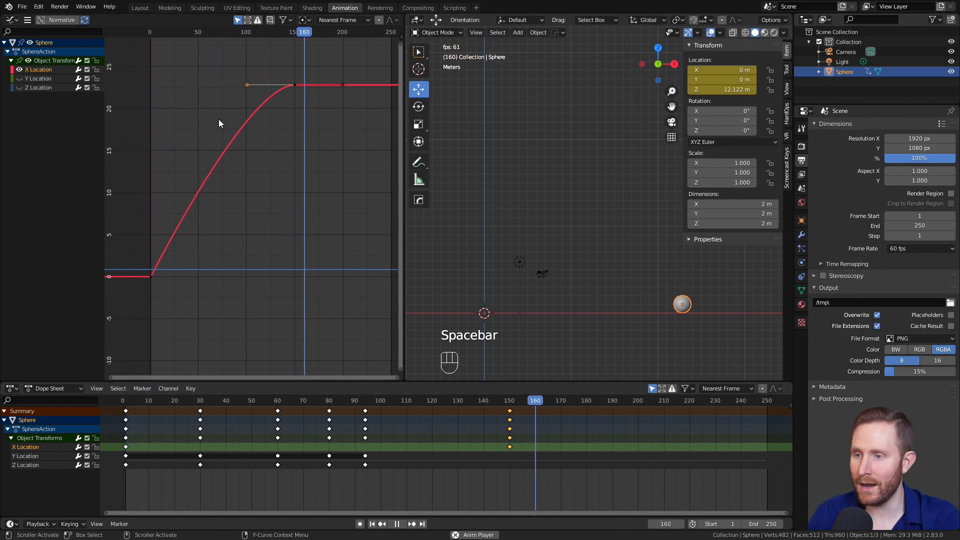
pyautogui.press('space')
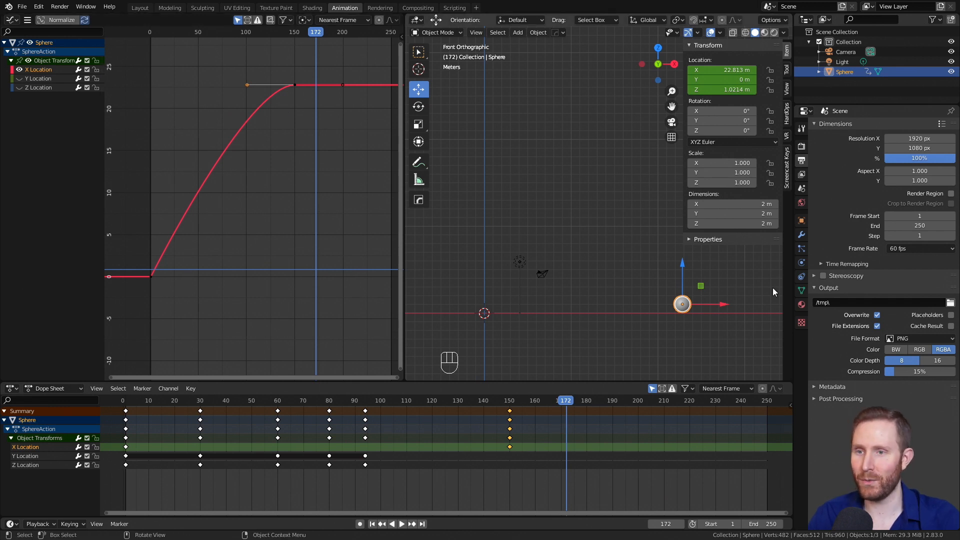
pyautogui.click(124, 403)
pyautogui.press('space')
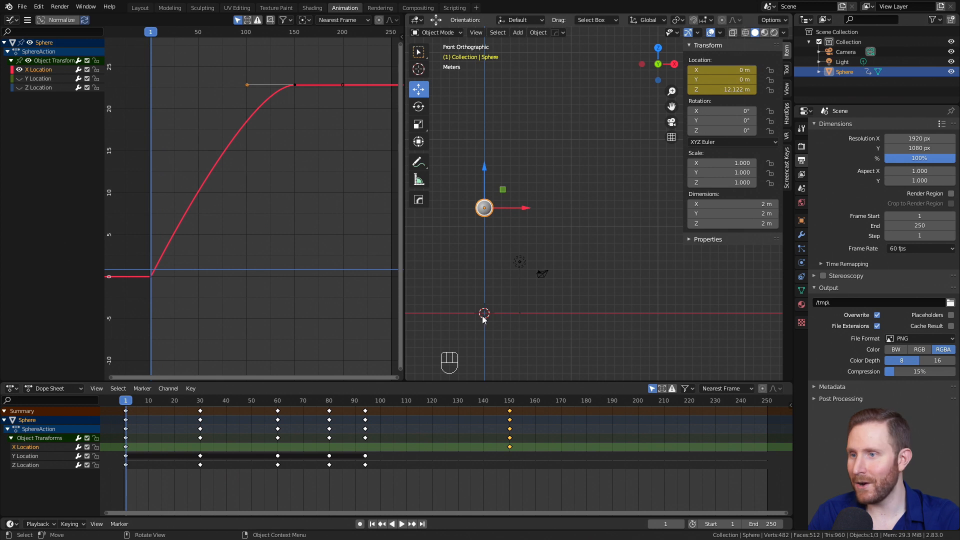
# Delete the light and the camera from the scene.
pyautogui.click(522, 263)
pyautogui.press('Delete')
pyautogui.click(541, 275)
pyautogui.press('Delete')
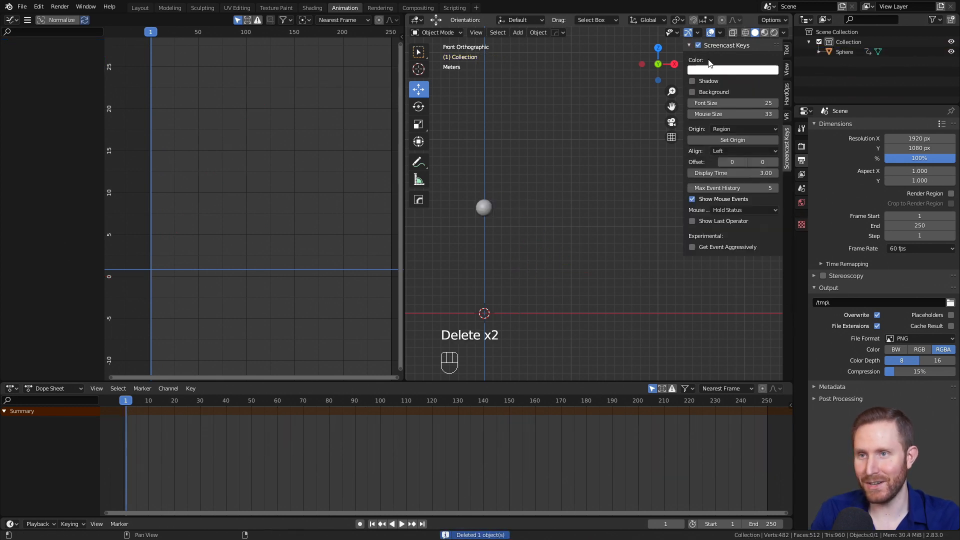
# Select the sphere, display the viewport in Rendered shading and open the sphere's material settings.
pyautogui.click(482, 208)
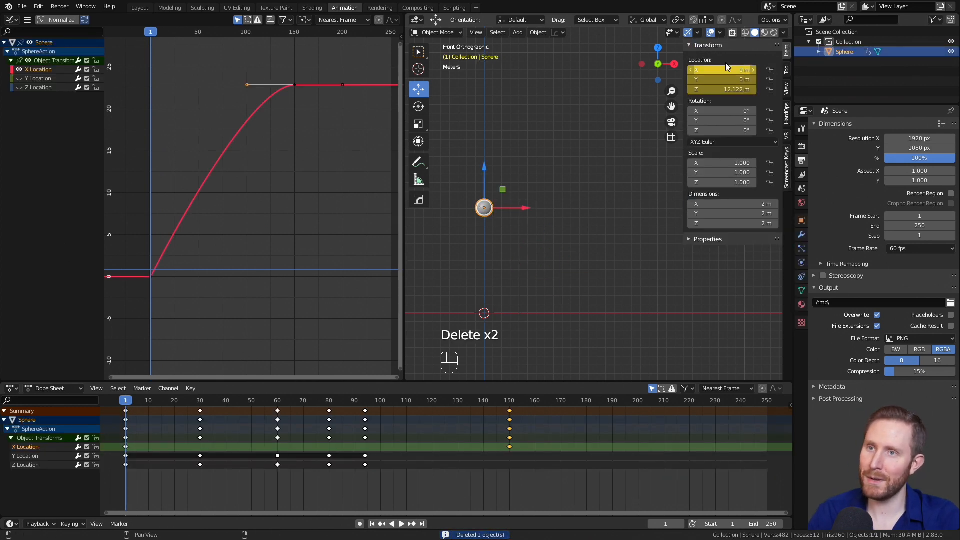
pyautogui.click(773, 33)
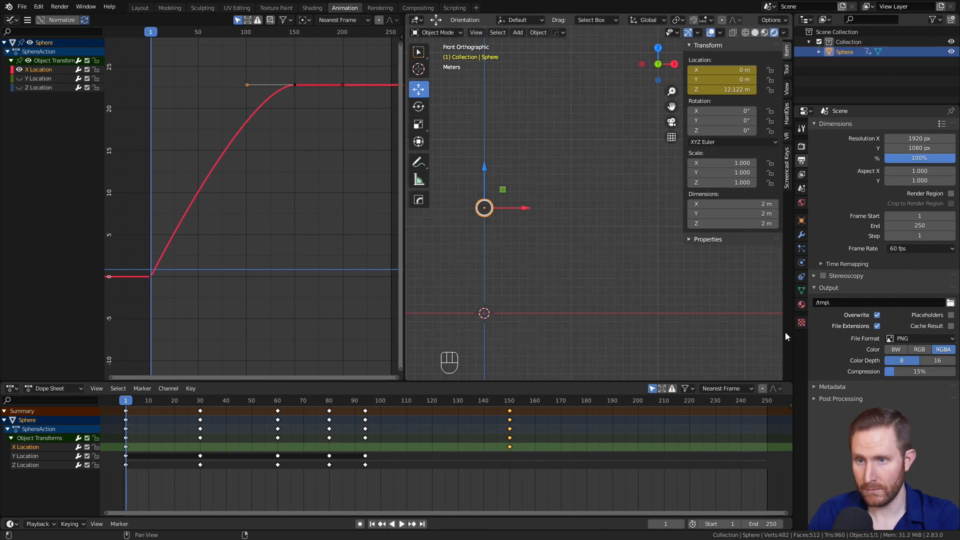
pyautogui.click(801, 304)
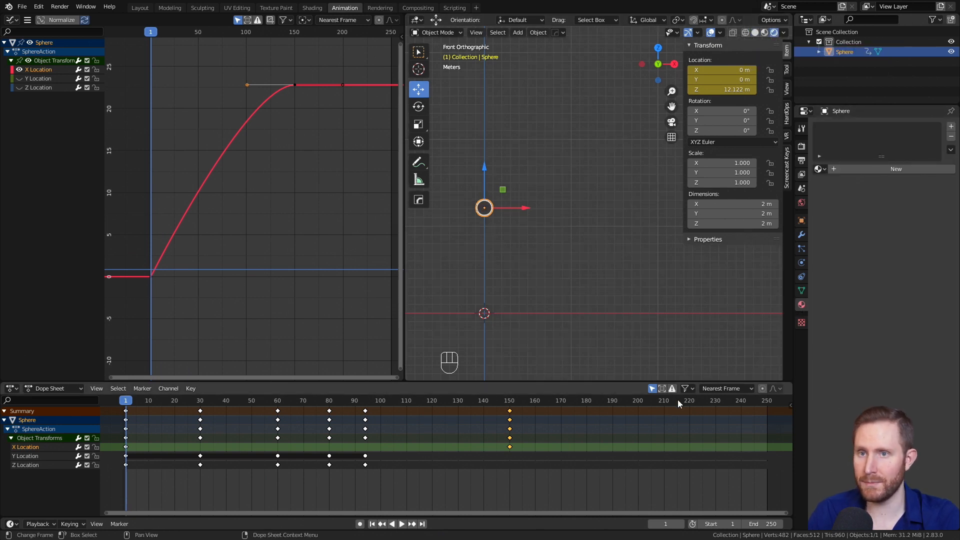
# Give the sphere a new material with an Emission surface and keyframe its white color at frame 1.
pyautogui.click(890, 174)
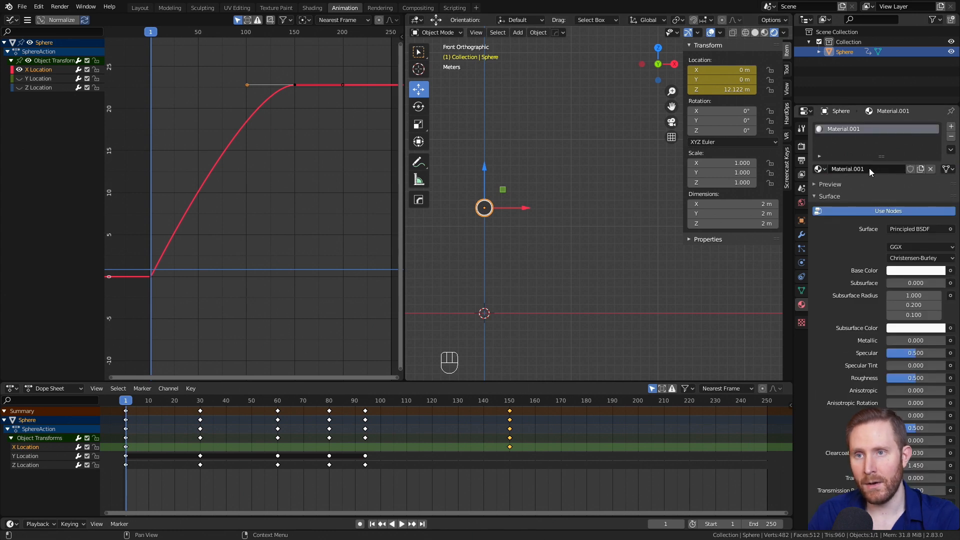
pyautogui.click(902, 228)
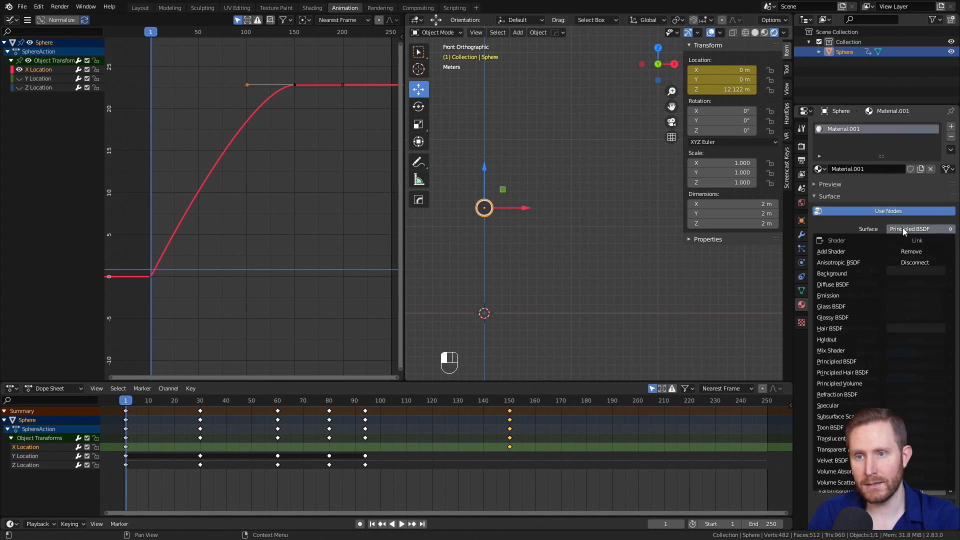
pyautogui.click(832, 295)
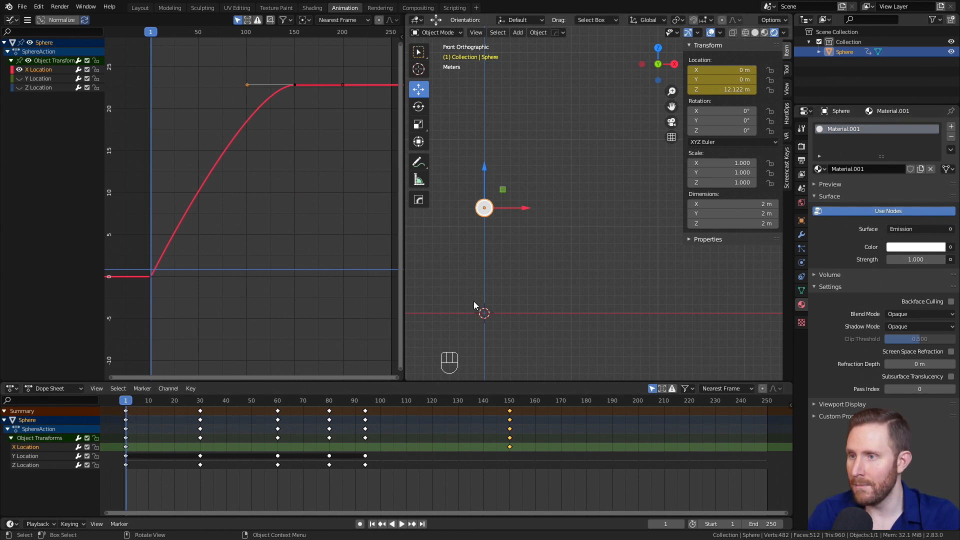
pyautogui.scroll(1, 471, 300)
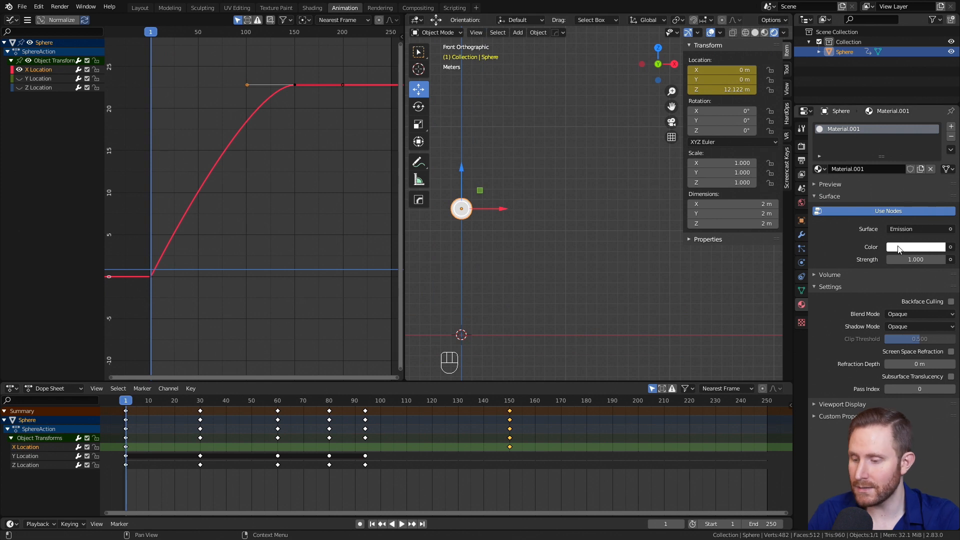
pyautogui.press('i')
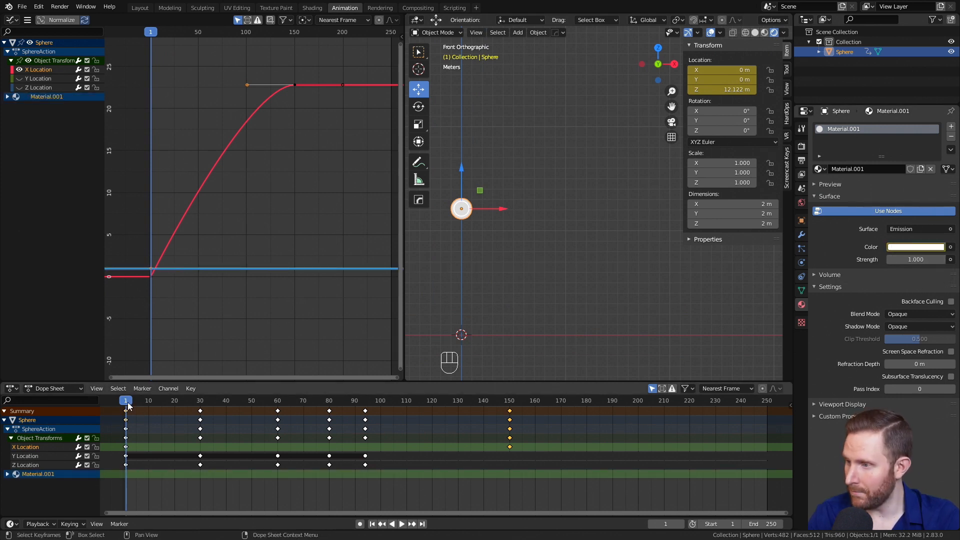
# Change the emission color to red at frame 150 and keyframe it.
pyautogui.press('space')
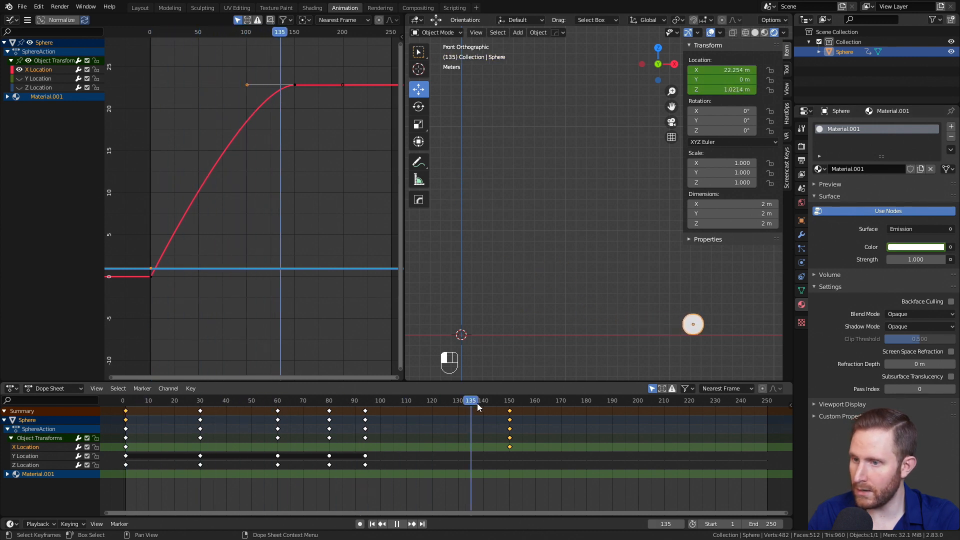
pyautogui.press('space')
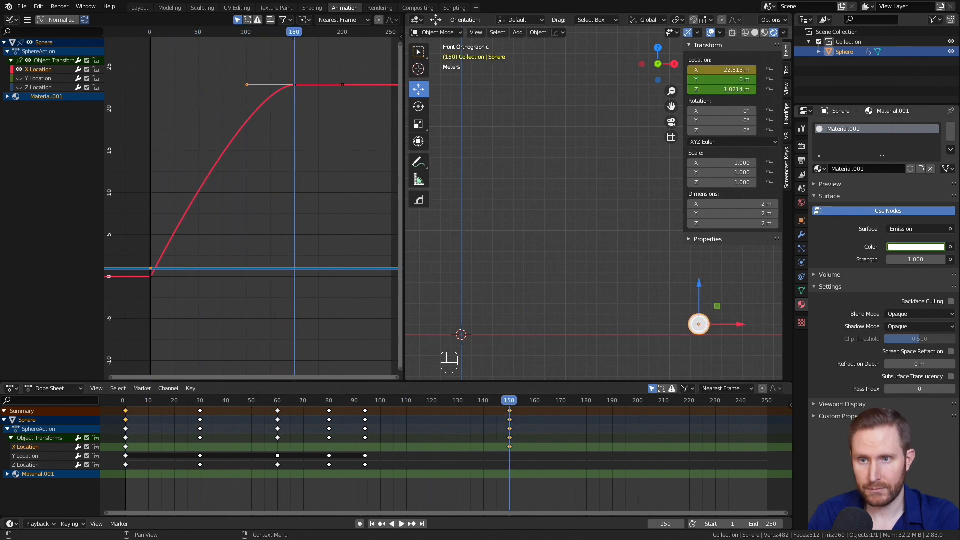
pyautogui.click(929, 248)
pyautogui.moveTo(888, 160); pyautogui.dragTo(890, 319)
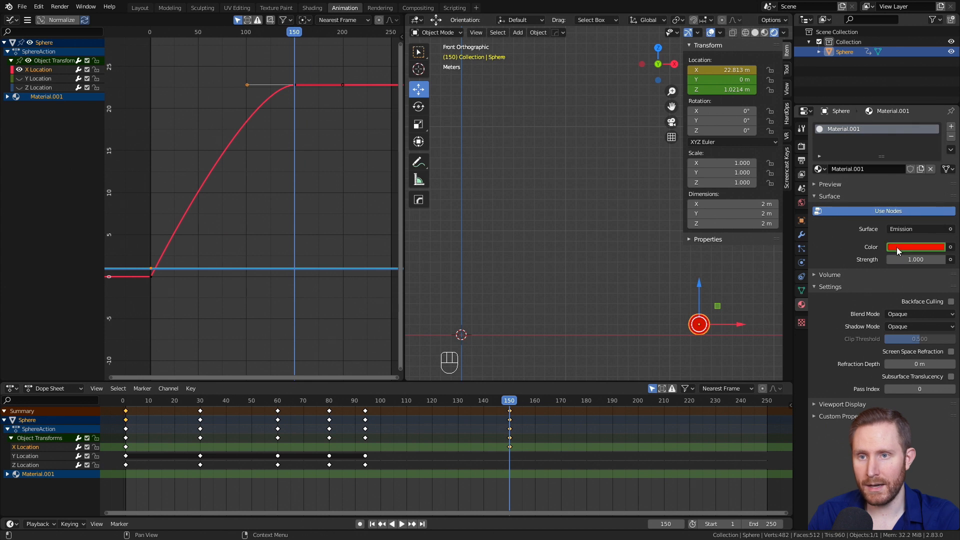
pyautogui.press('i')
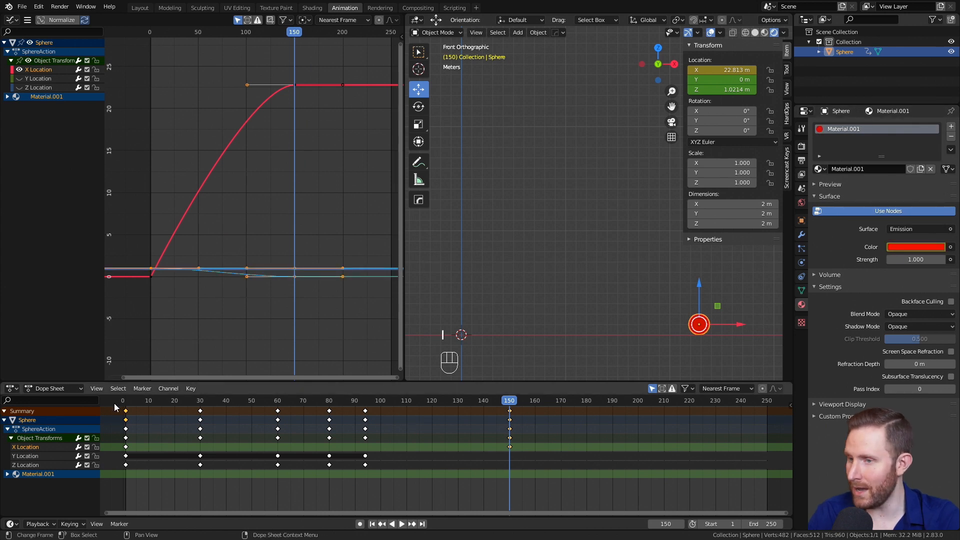
# Play and scrub through the animation to review the sphere's white-to-red color change.
pyautogui.click(385, 400)
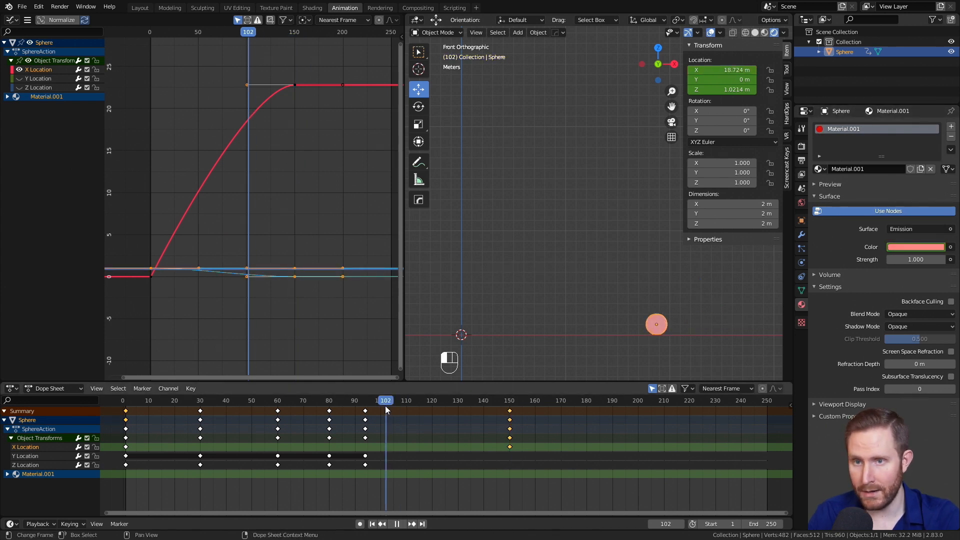
pyautogui.press('space')
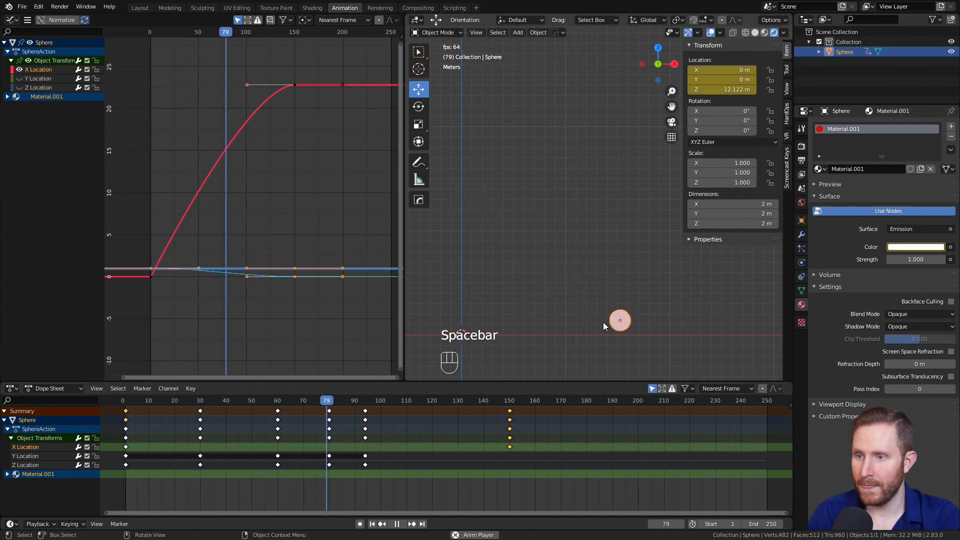
pyautogui.press('space')
pyautogui.press('space')
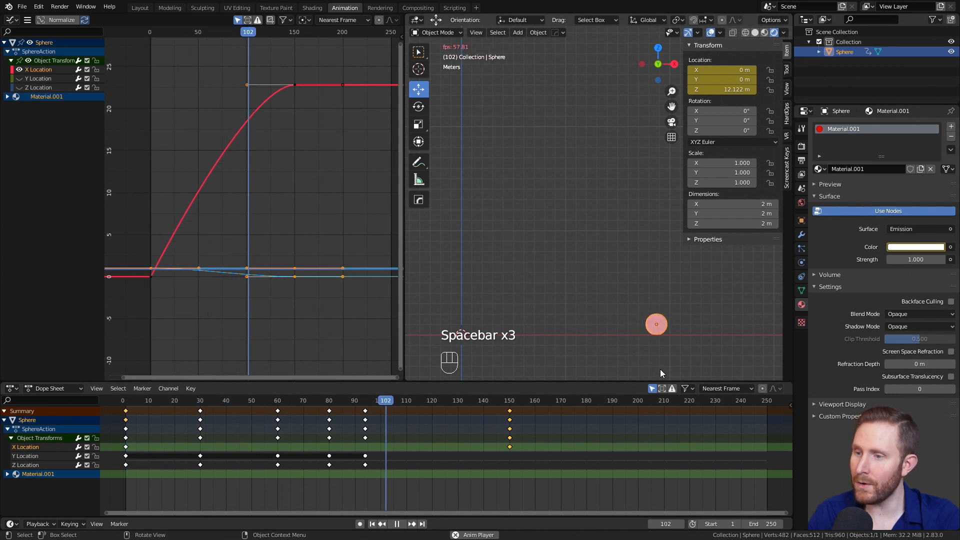
pyautogui.press('space')
pyautogui.moveTo(513, 405); pyautogui.dragTo(342, 405)
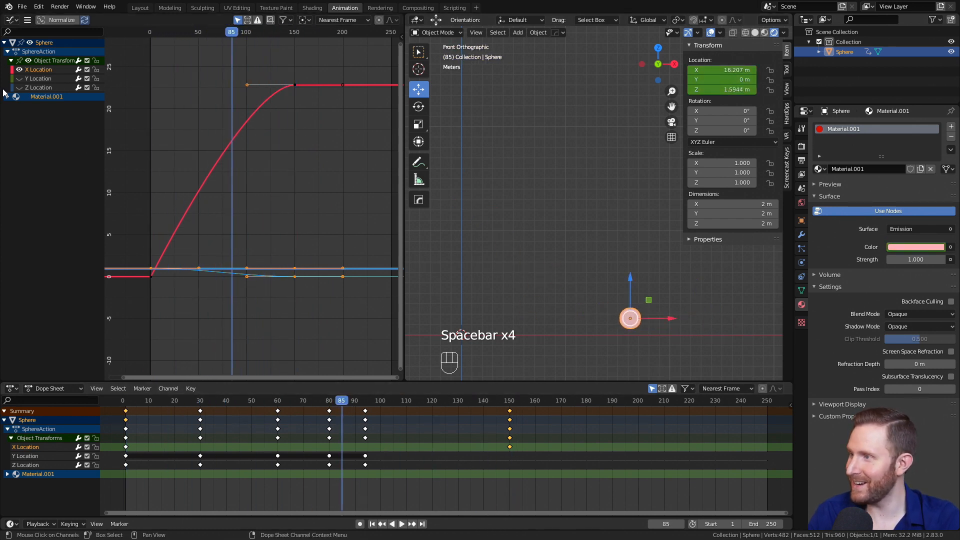
# Expand the material's shader node color channels, hide the object transform curves and frame the color curves in the Graph Editor.
pyautogui.click(8, 97)
pyautogui.click(10, 106)
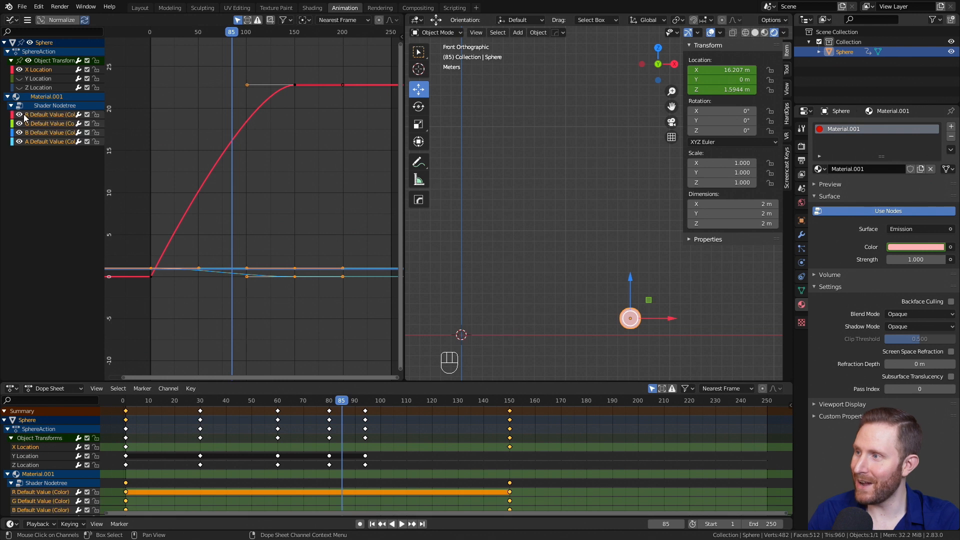
pyautogui.moveTo(296, 244)
pyautogui.mouseDown(button='middle')
pyautogui.moveTo(300, 208)
pyautogui.moveTo(305, 248)
pyautogui.mouseUp(button='middle')
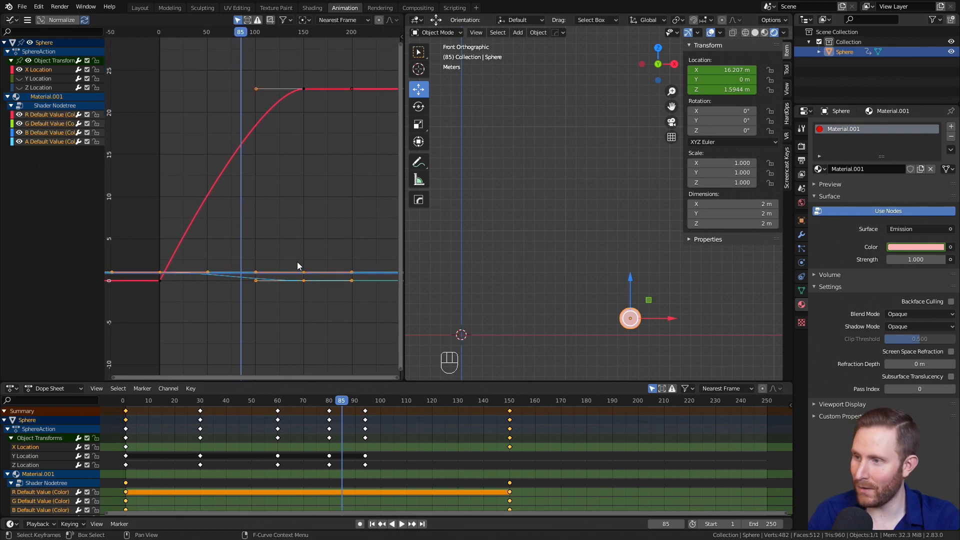
pyautogui.hotkey('alt', 'a')
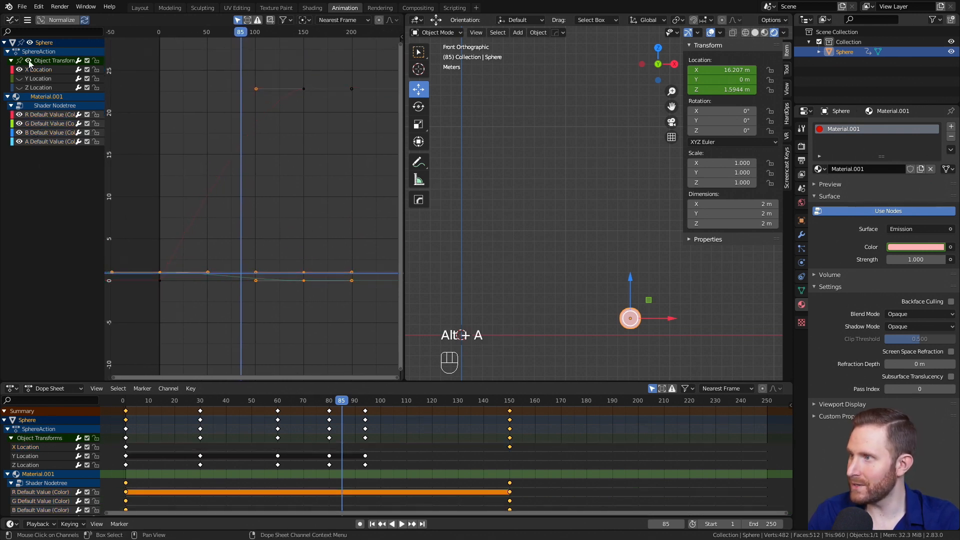
pyautogui.press('a')
pyautogui.press('KP_Decimal')
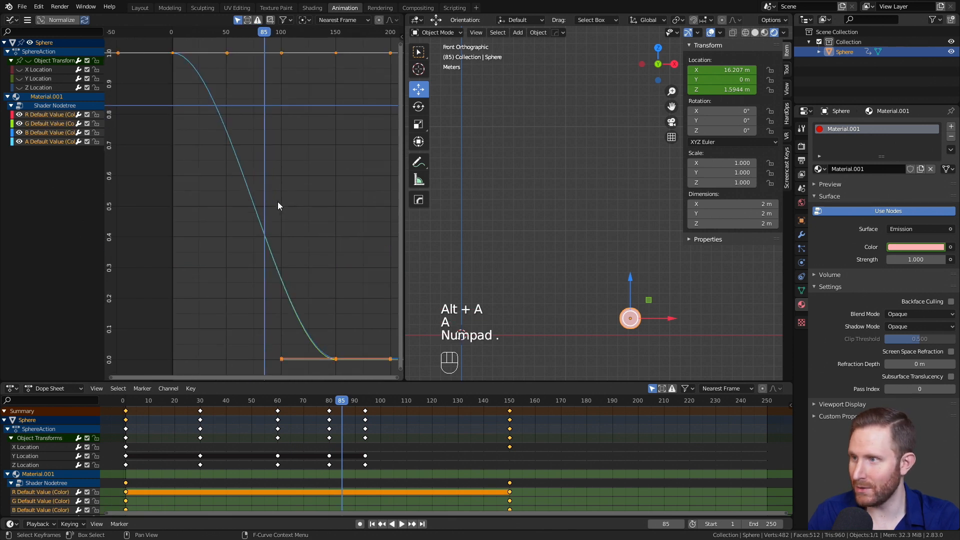
# Select the color keyframes at frame 1 and scale their handles down to almost nothing.
pyautogui.scroll(-1, 295, 220)
pyautogui.press('a')
pyautogui.hotkey('alt', 'a')
pyautogui.press('b')
pyautogui.moveTo(176, 133); pyautogui.dragTo(231, 237)
pyautogui.press('s')
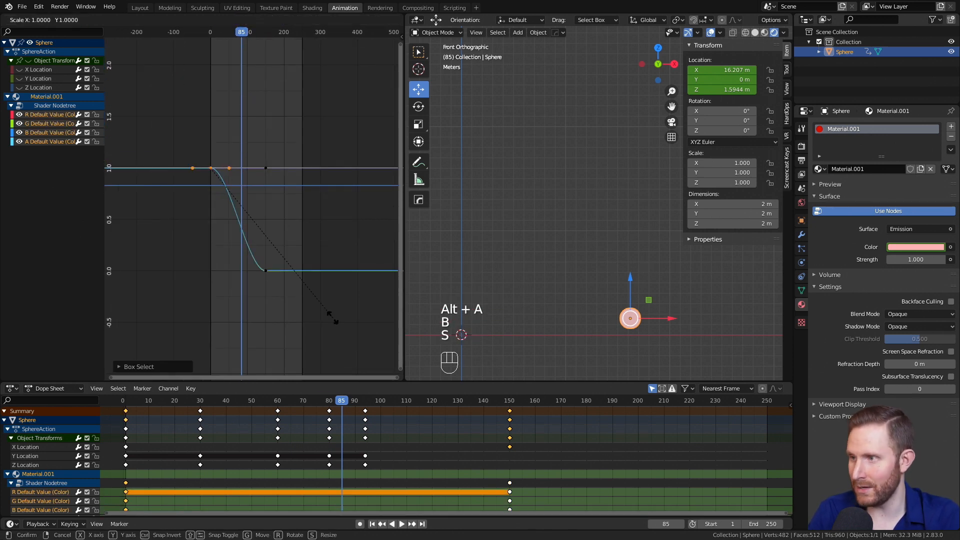
pyautogui.click(332, 317)
# Select the color keyframes at frame 150 and, with the pivot set to Individual Centers, lengthen their incoming handles to about frame 30.
pyautogui.hotkey('alt', 'a')
pyautogui.press('b')
pyautogui.moveTo(253, 248); pyautogui.dragTo(299, 312)
pyautogui.press('b')
pyautogui.moveTo(245, 134); pyautogui.dragTo(277, 281)
pyautogui.click(303, 21)
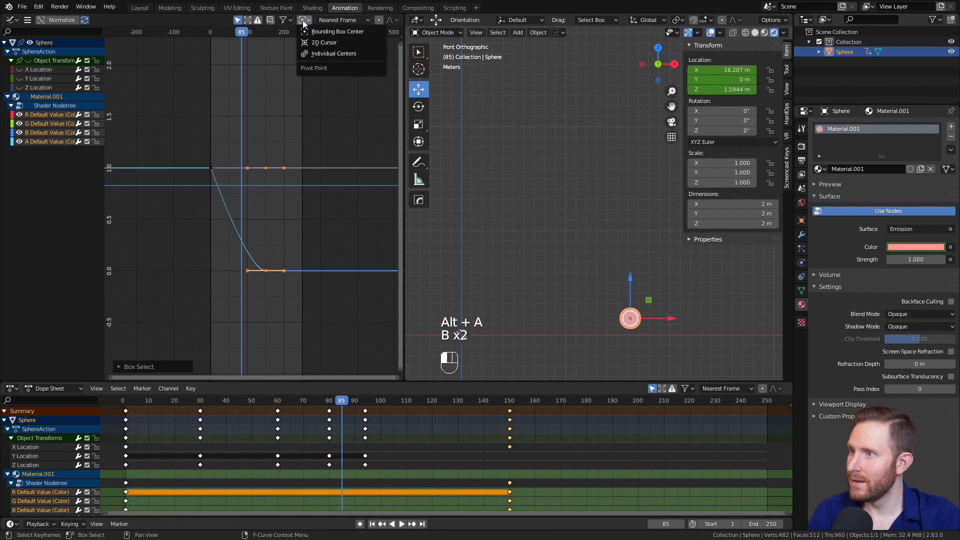
pyautogui.click(320, 53)
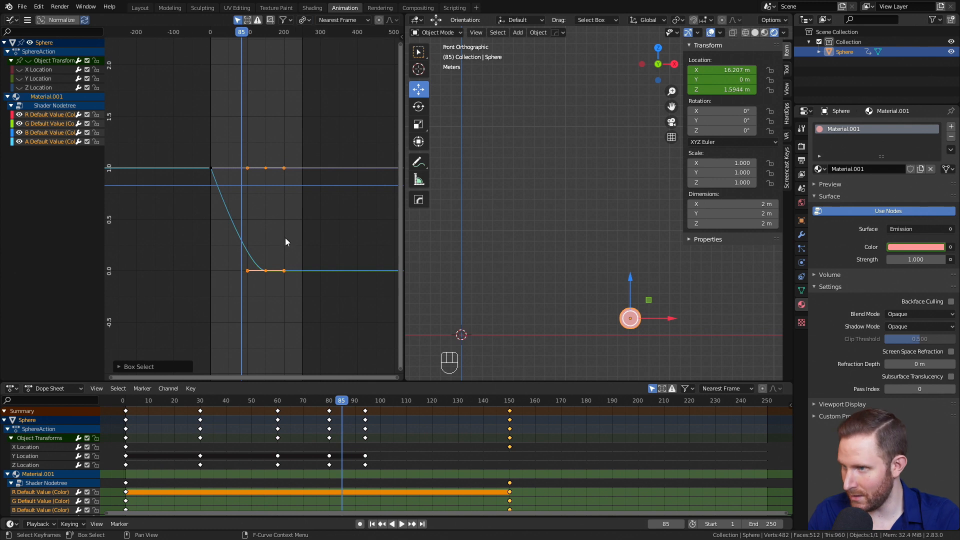
pyautogui.press('s')
pyautogui.click(330, 239)
# Play the animation again from frame 0 to check the faster fade to red.
pyautogui.press('space')
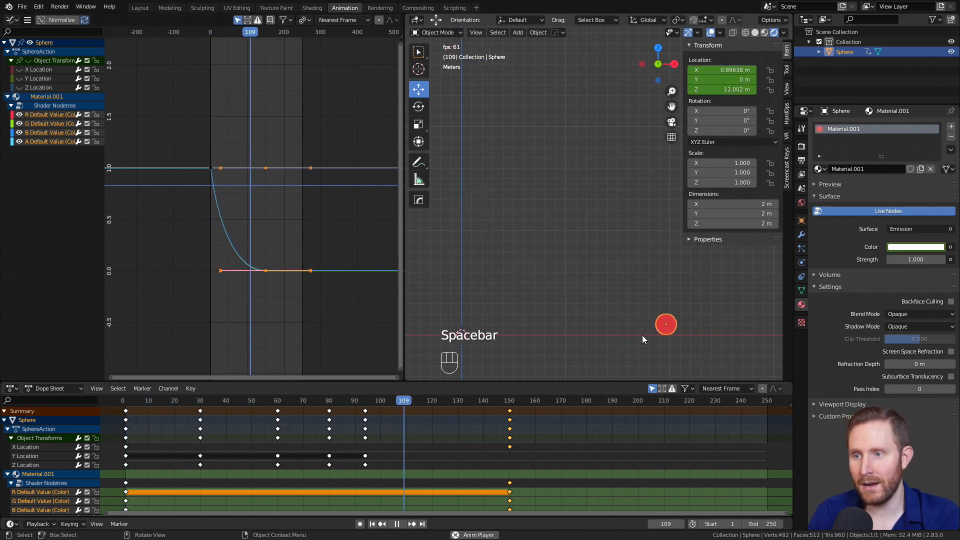
pyautogui.press('space')
pyautogui.click(124, 402)
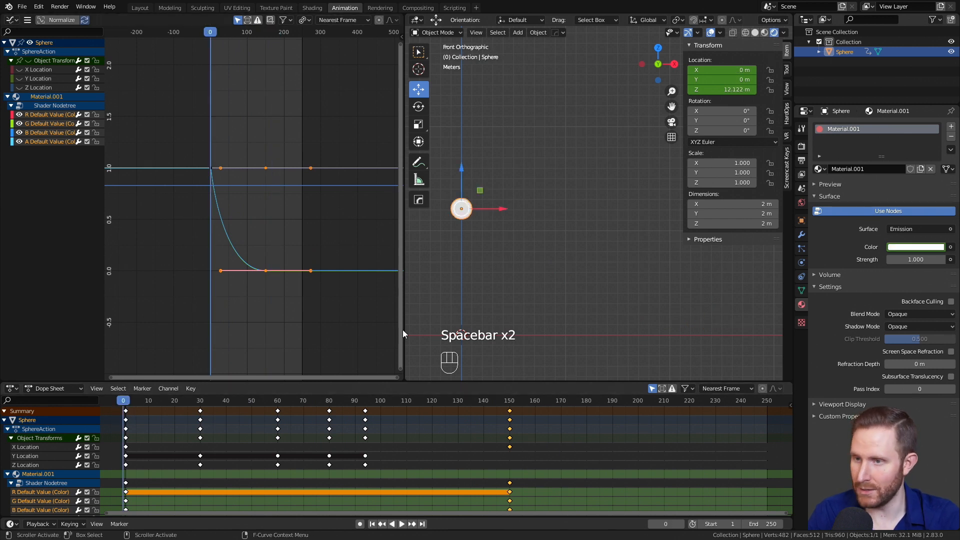
pyautogui.press('space')
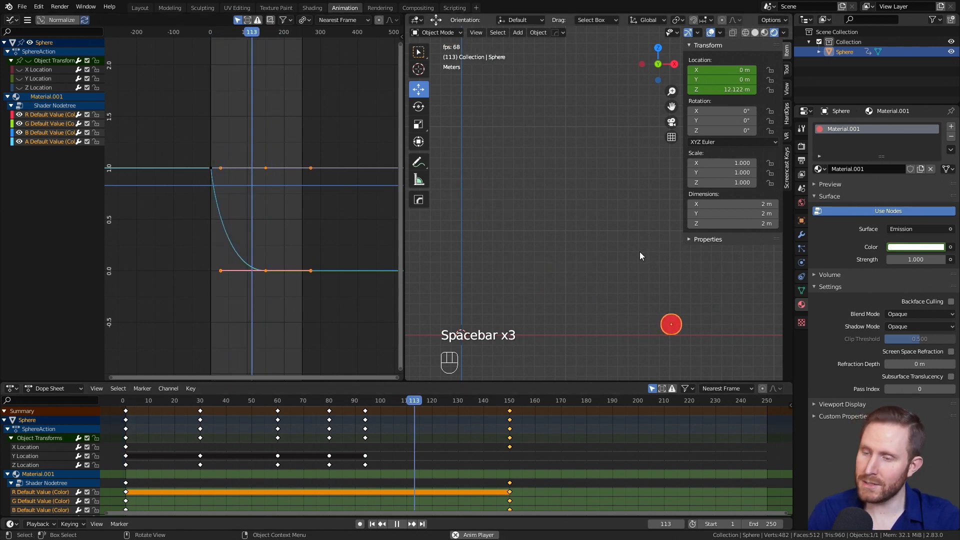
pyautogui.press('space')
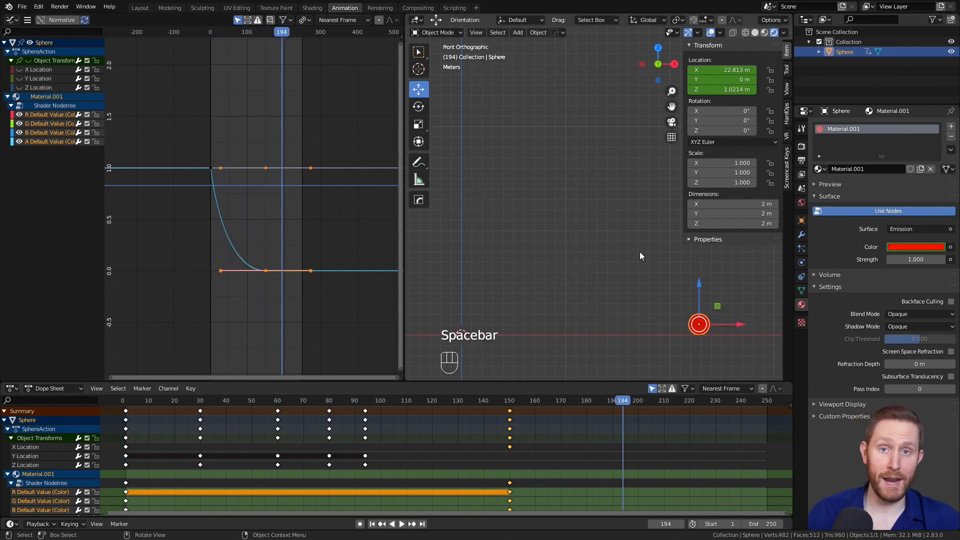